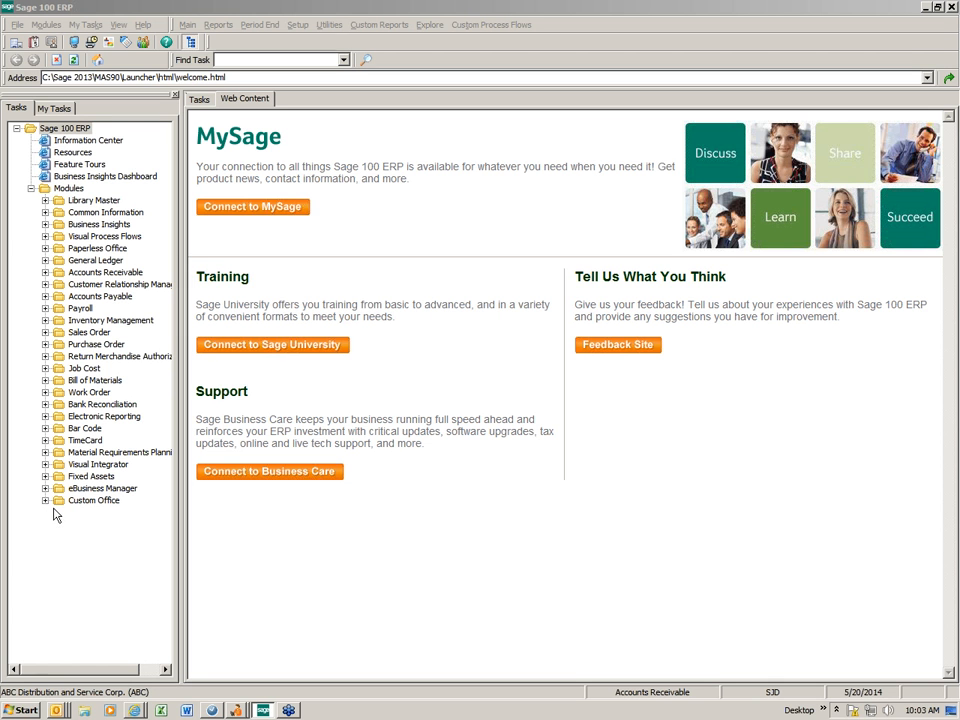
- Expand Custom Office > Main in the task tree and widen the tree panel
click(45, 501)
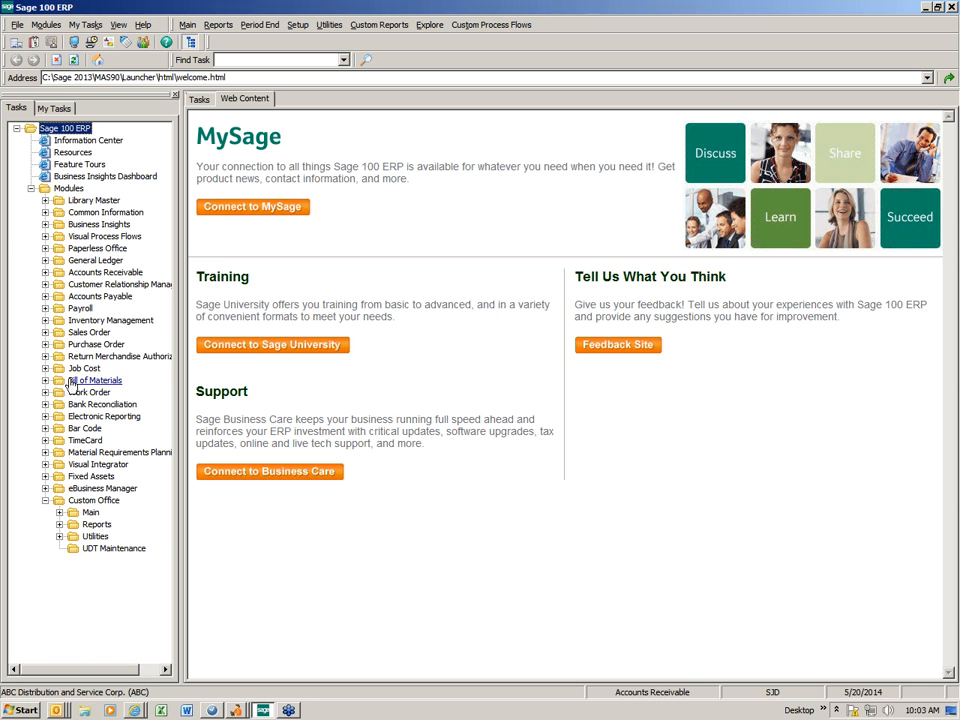
click(60, 512)
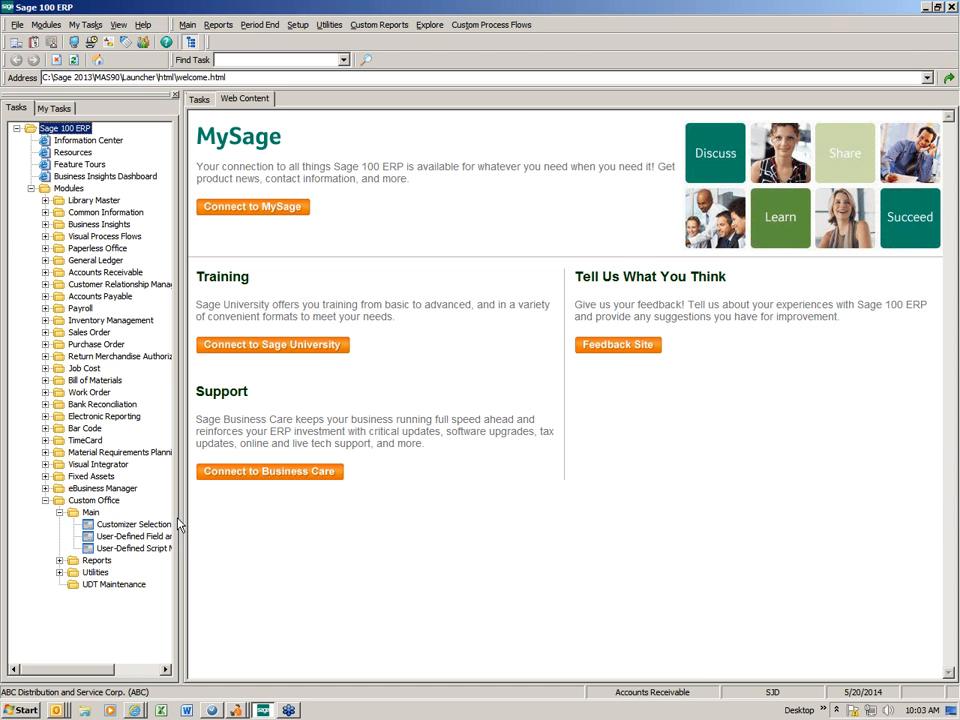
drag(180, 523, 202, 523)
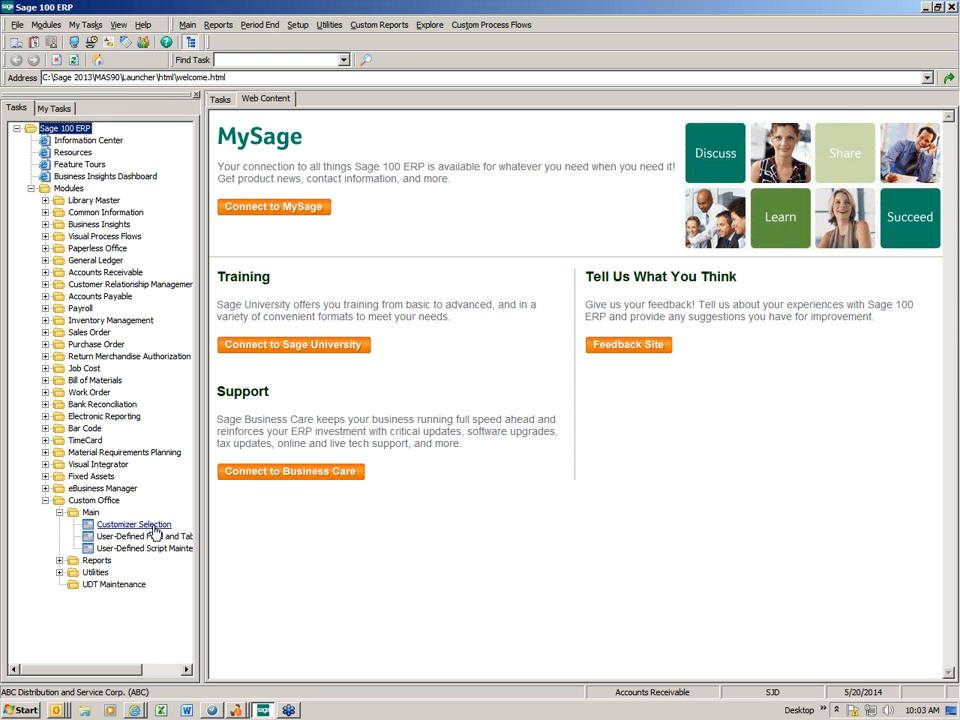
- In Customizer Selection, browse the Accounts Payable Vendor Maintenance panels, then close it
click(155, 530)
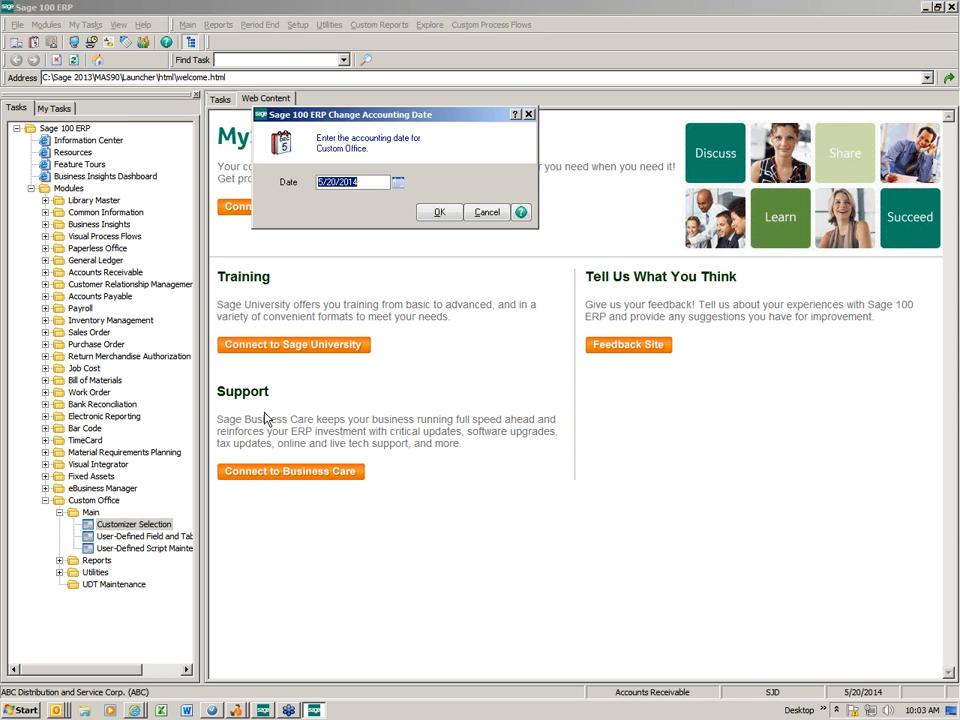
click(437, 212)
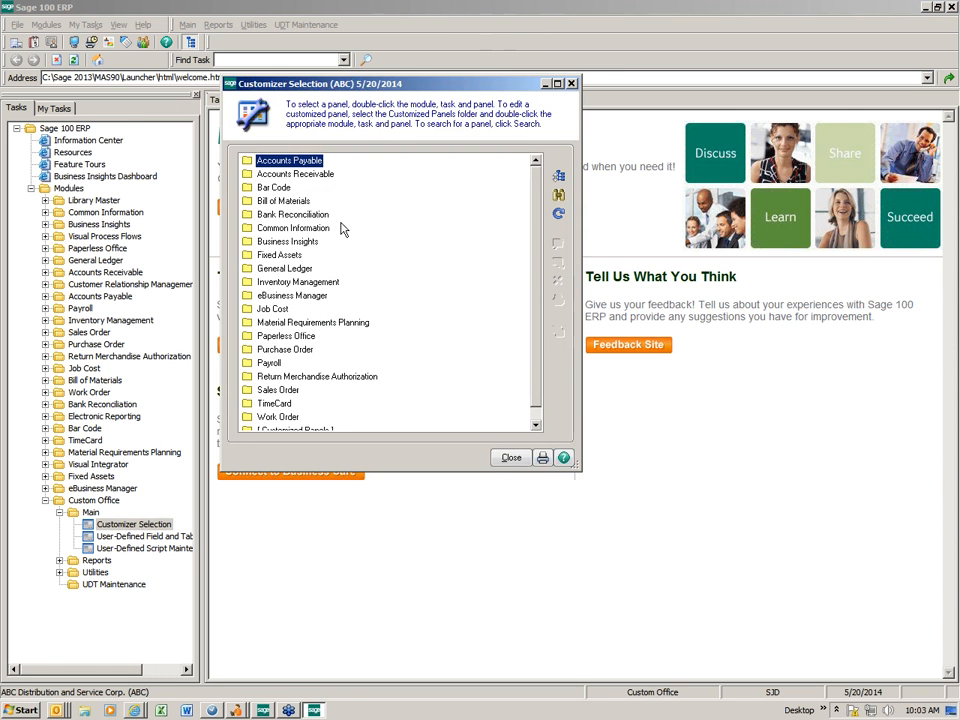
double_click(252, 160)
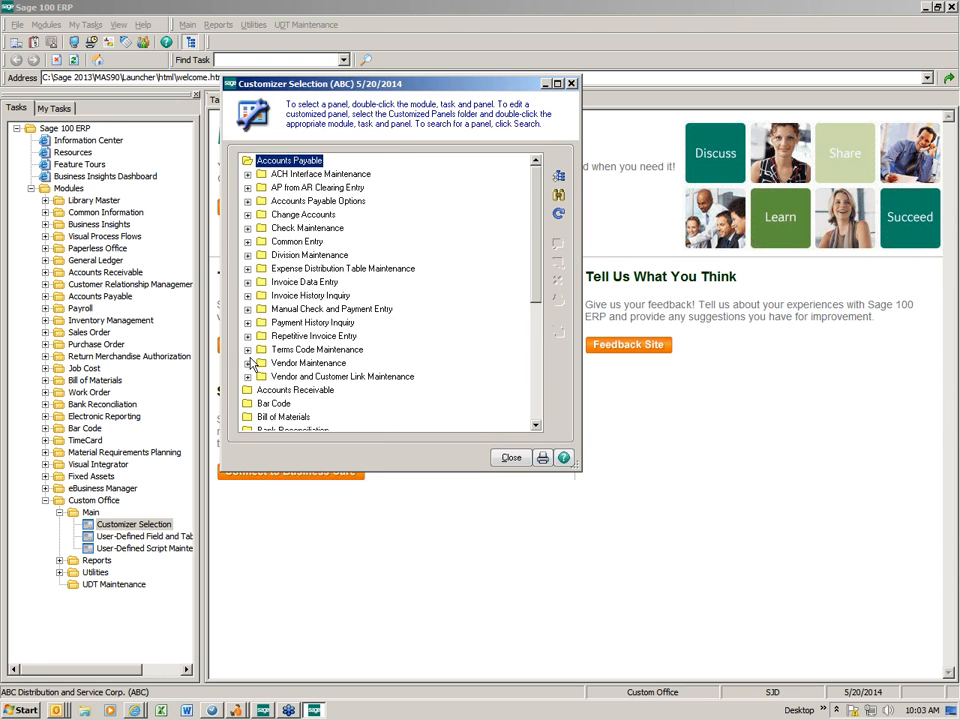
scroll(252, 370, down, 1)
scroll(252, 370, down, 4)
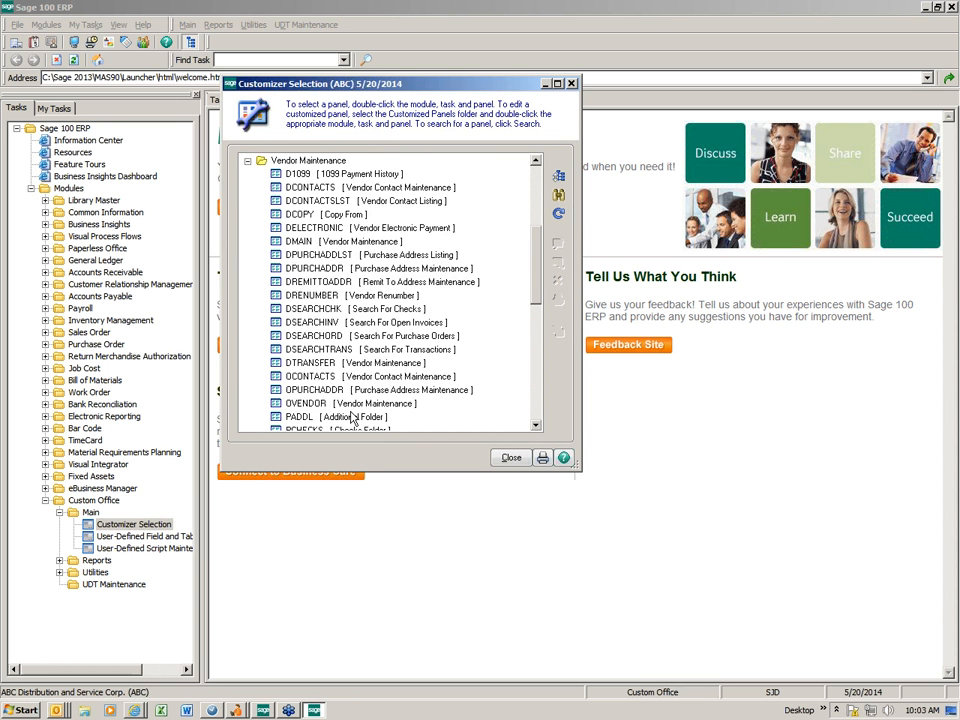
click(511, 458)
- Collapse Custom Office and launch Accounts Payable Vendor Maintenance, accepting the accounting date
click(59, 512)
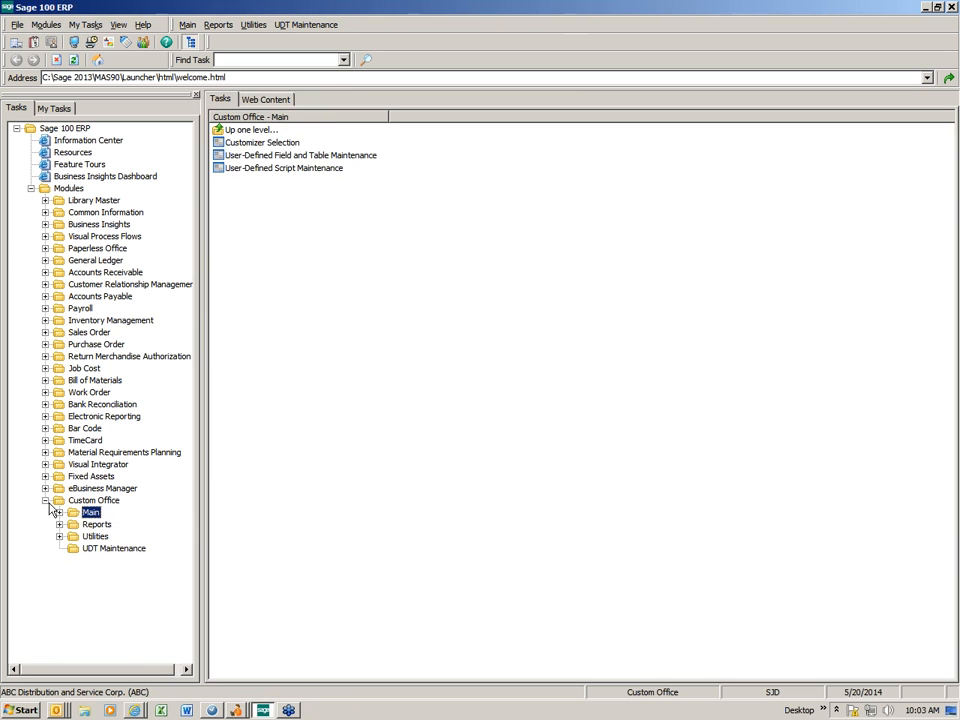
click(45, 500)
double_click(97, 299)
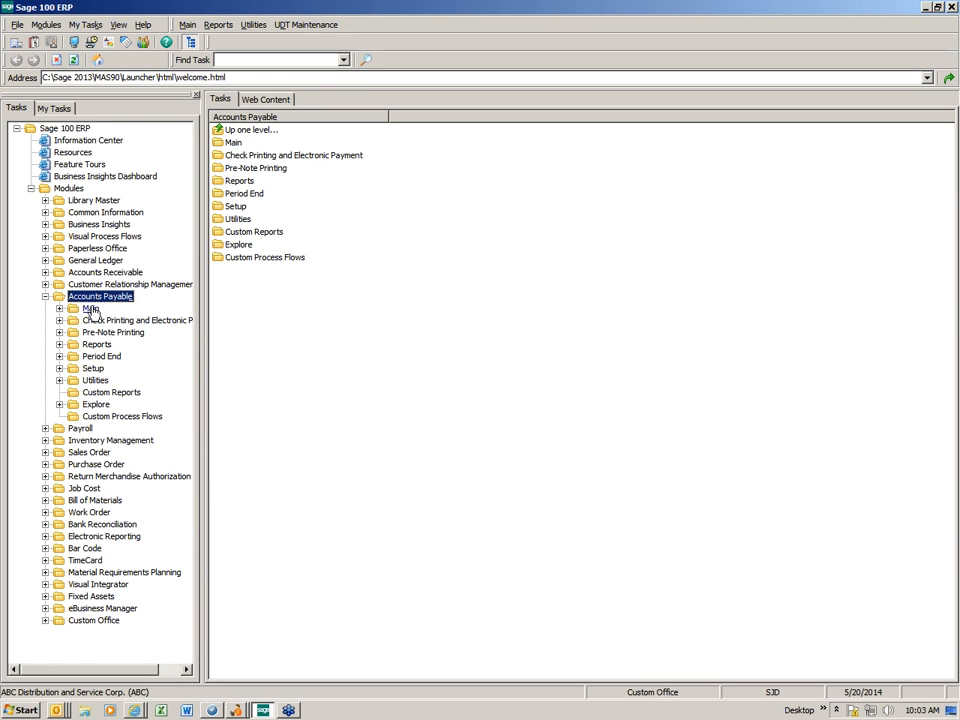
double_click(90, 309)
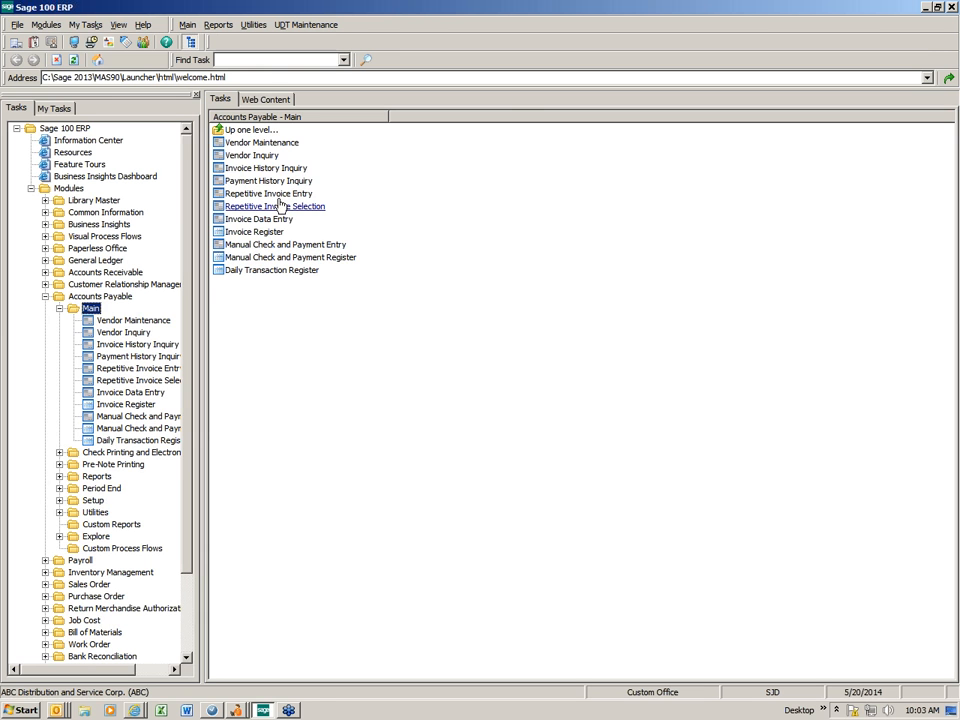
click(261, 143)
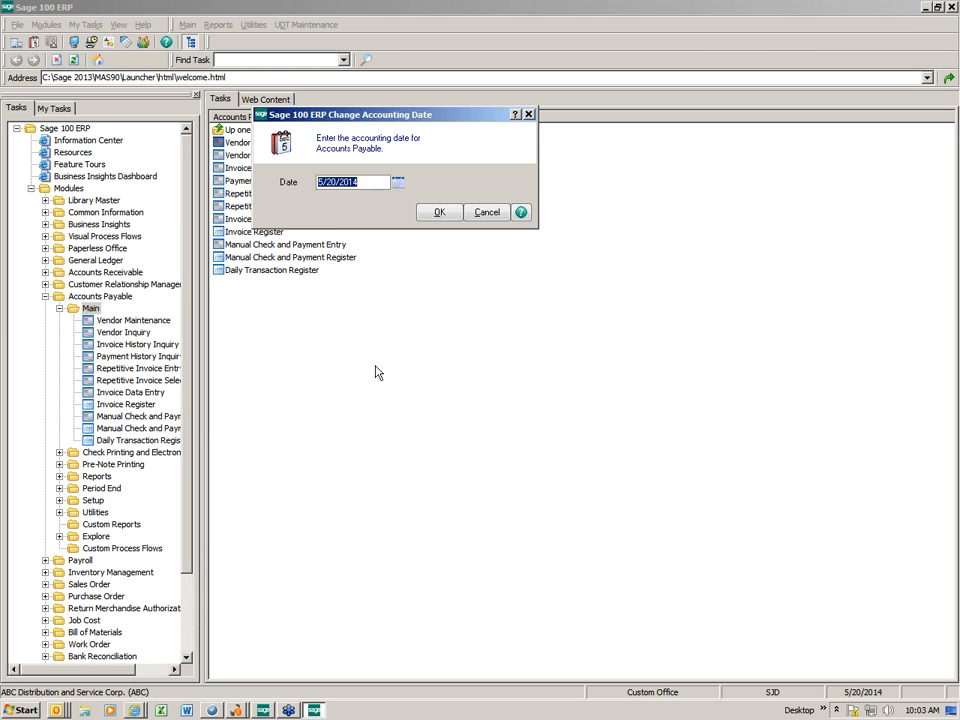
click(436, 216)
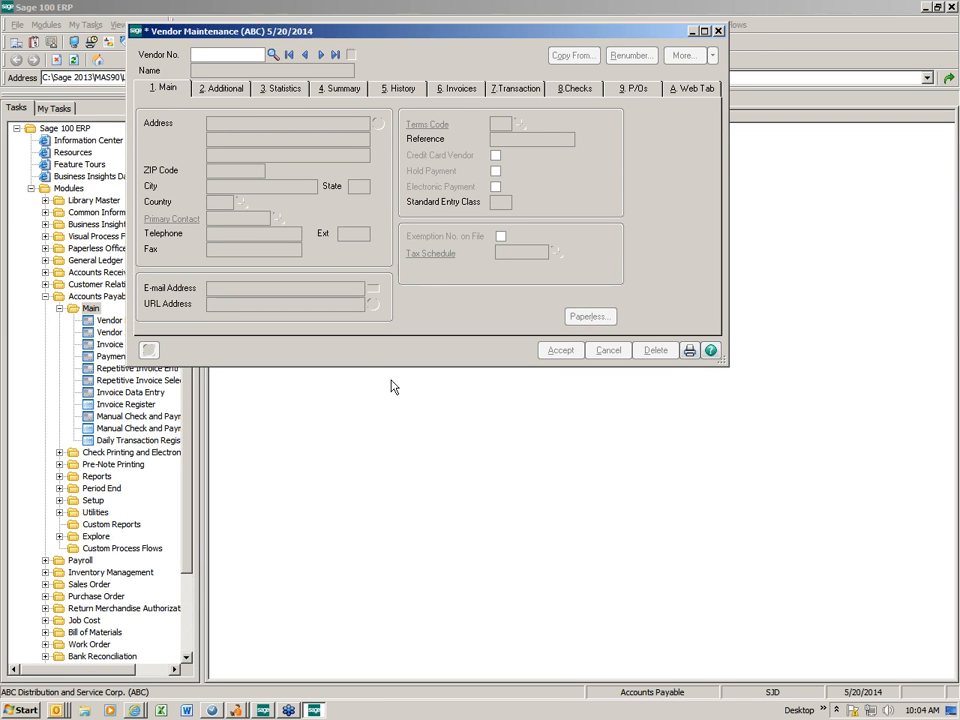
- Load the Airway Property vendor, view its 2. Additional tab, then close Vendor Maintenance
drag(269, 37, 188, 59)
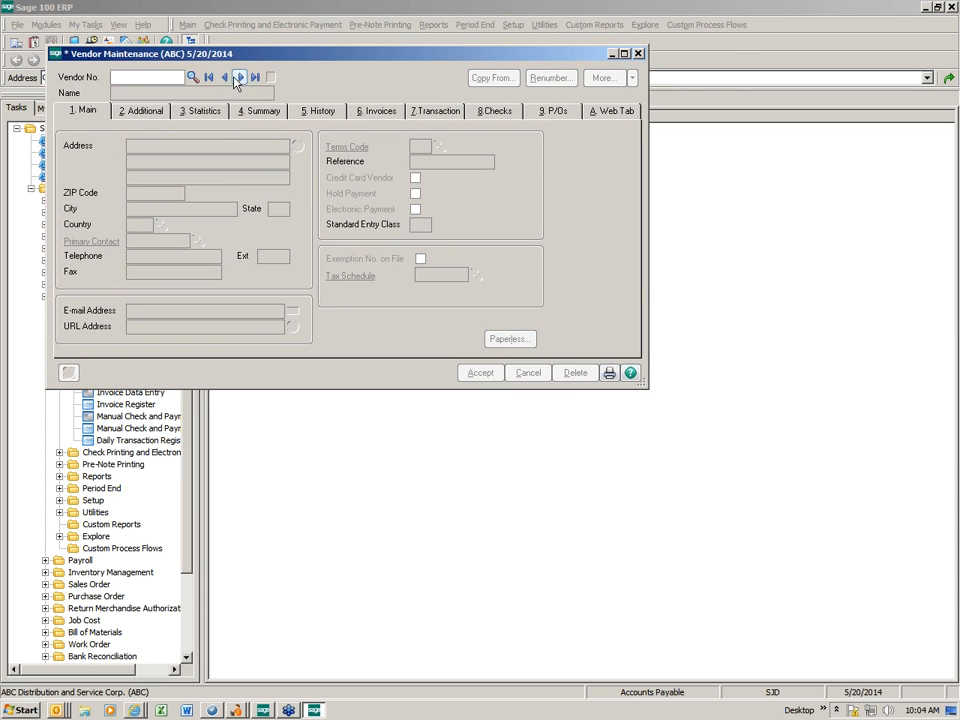
click(226, 77)
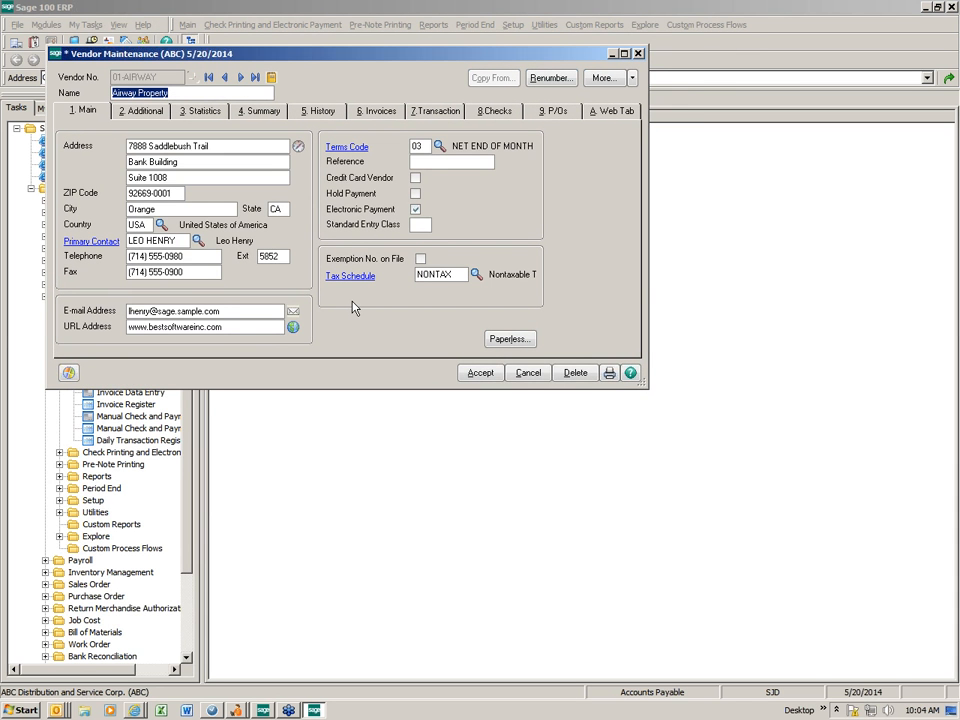
click(143, 114)
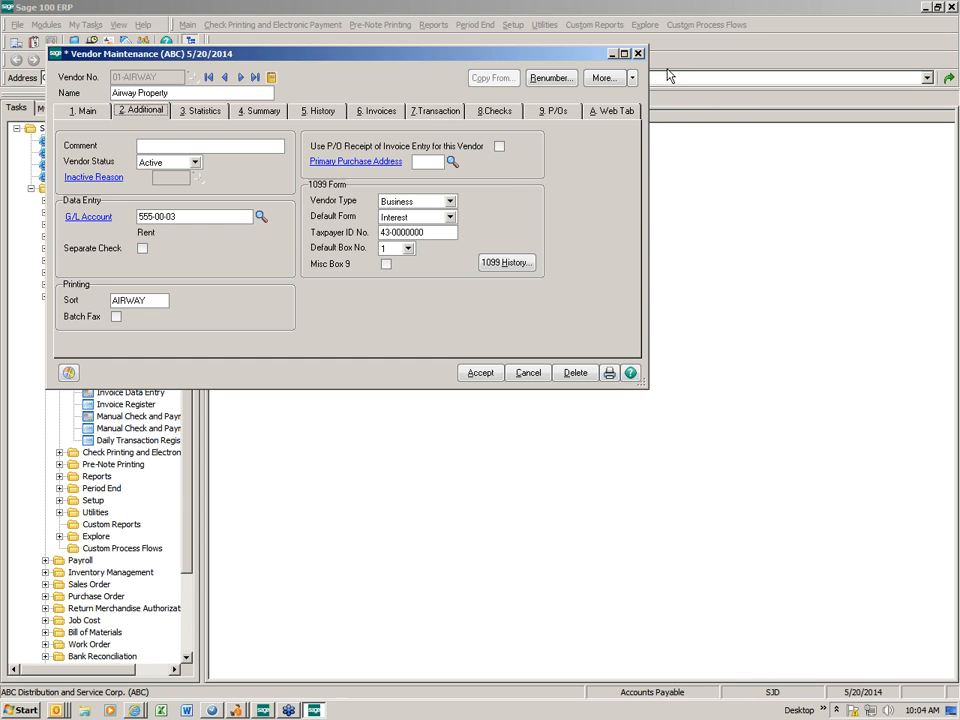
click(638, 53)
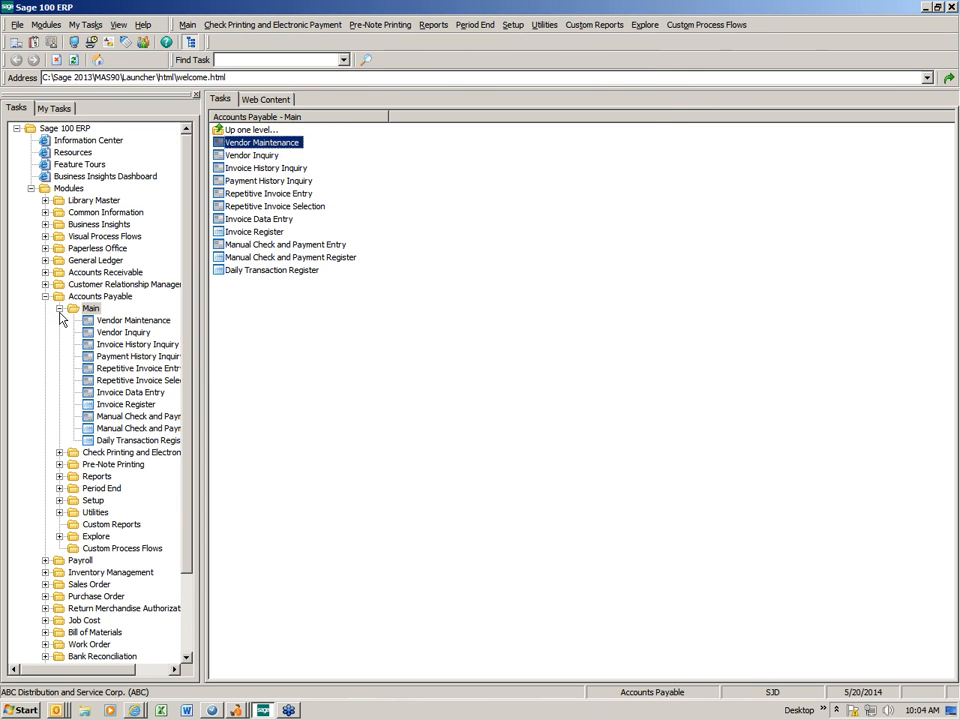
- Launch Accounts Receivable Customer Maintenance and load the next record, American Business Futures
click(59, 308)
click(45, 272)
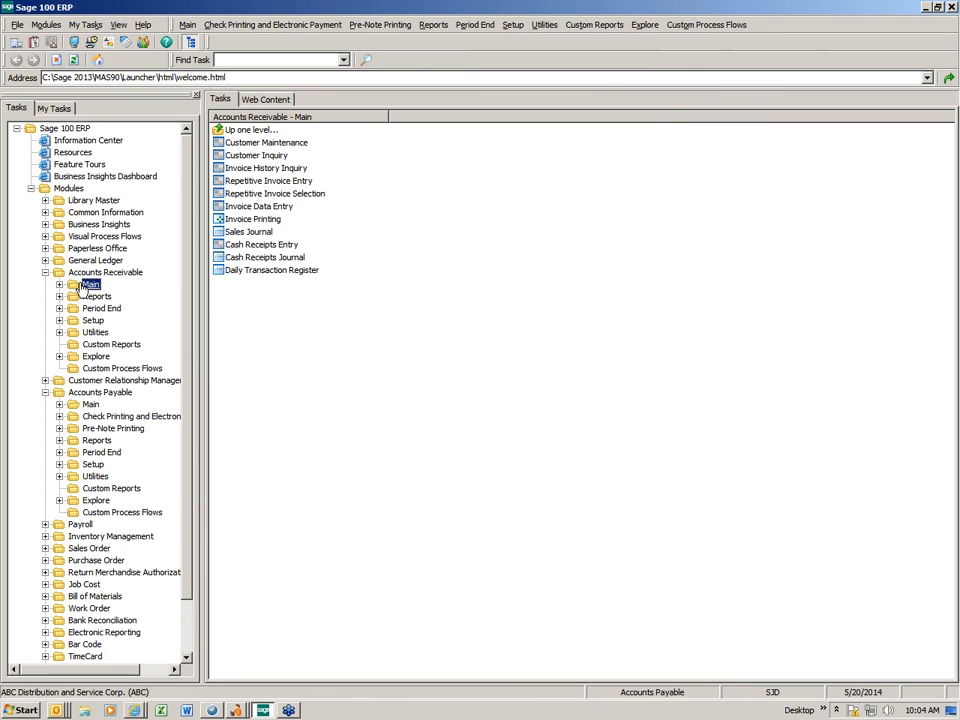
click(276, 146)
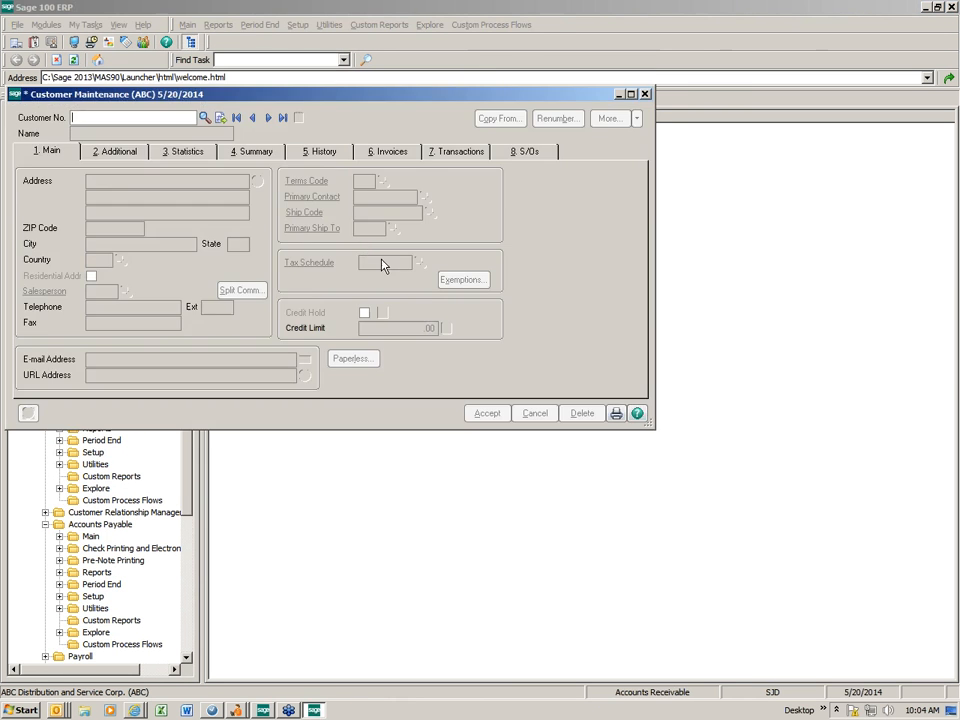
click(268, 118)
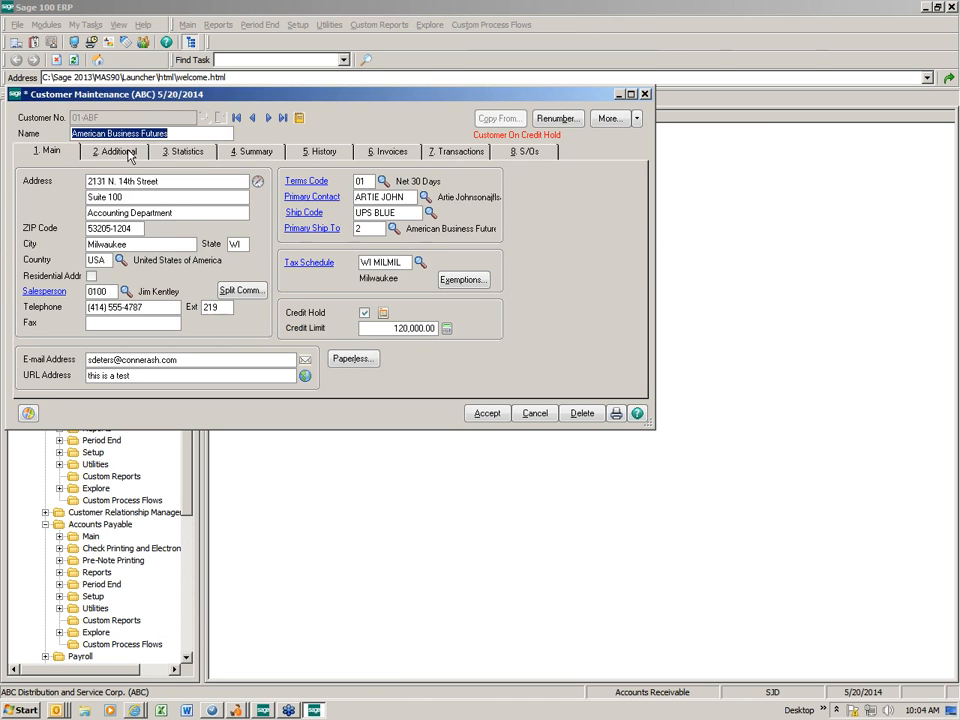
- Review the customer's Main and Additional tabs, ending on Additional with the Sort value AMER focused
click(118, 151)
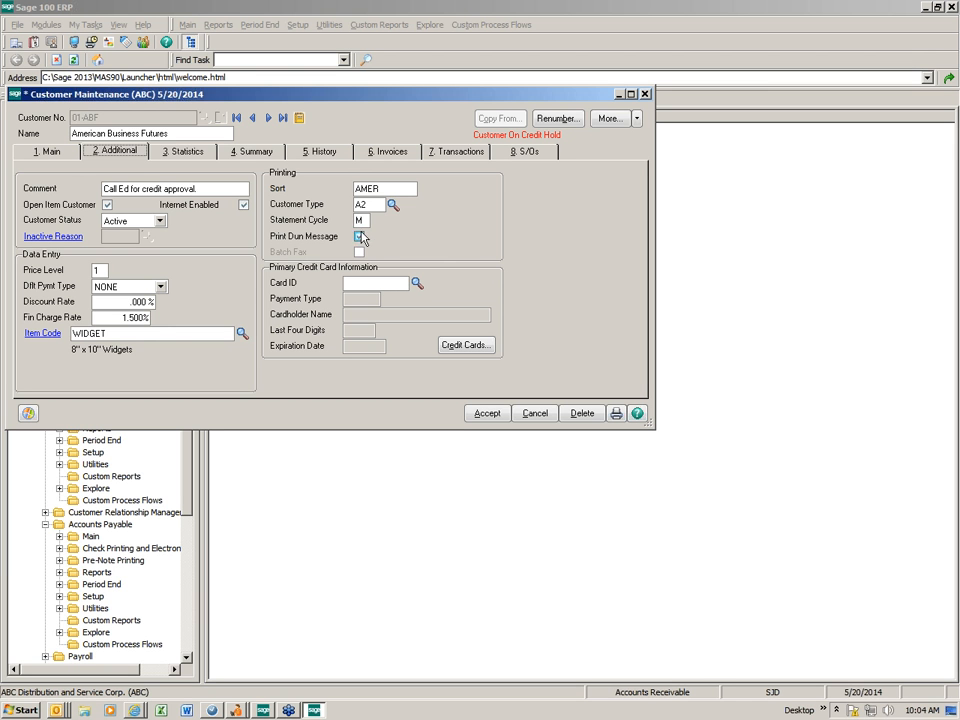
click(47, 151)
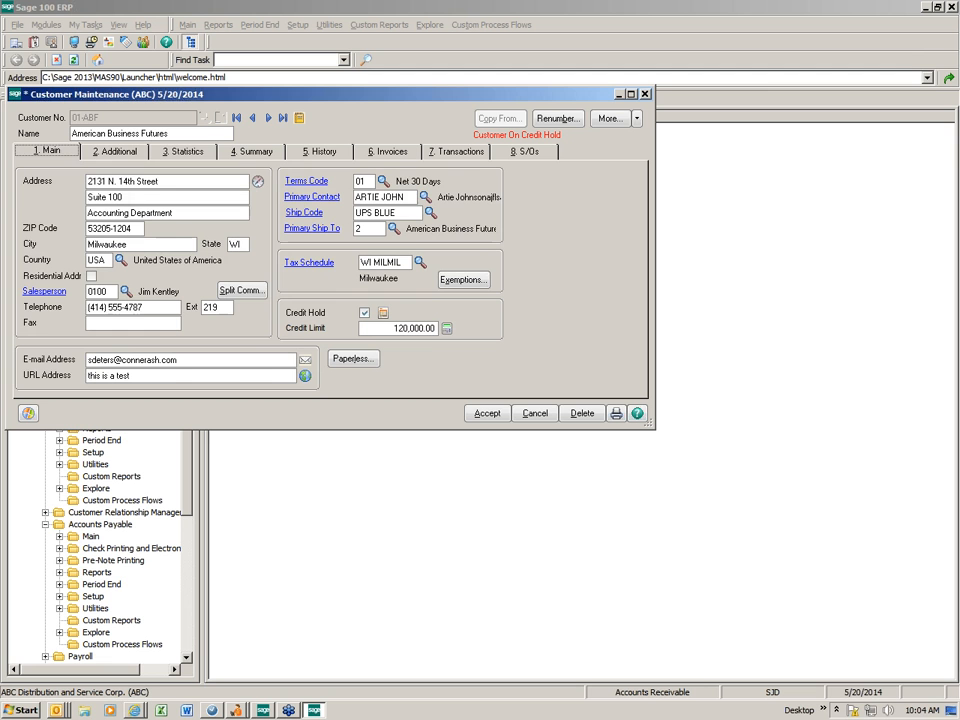
click(130, 307)
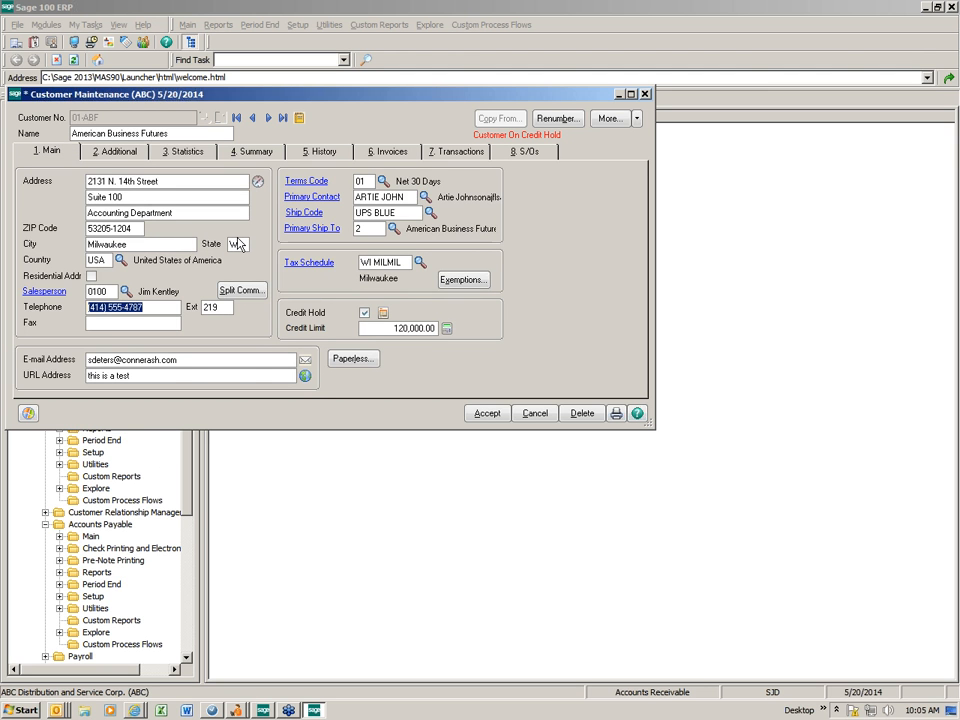
click(115, 151)
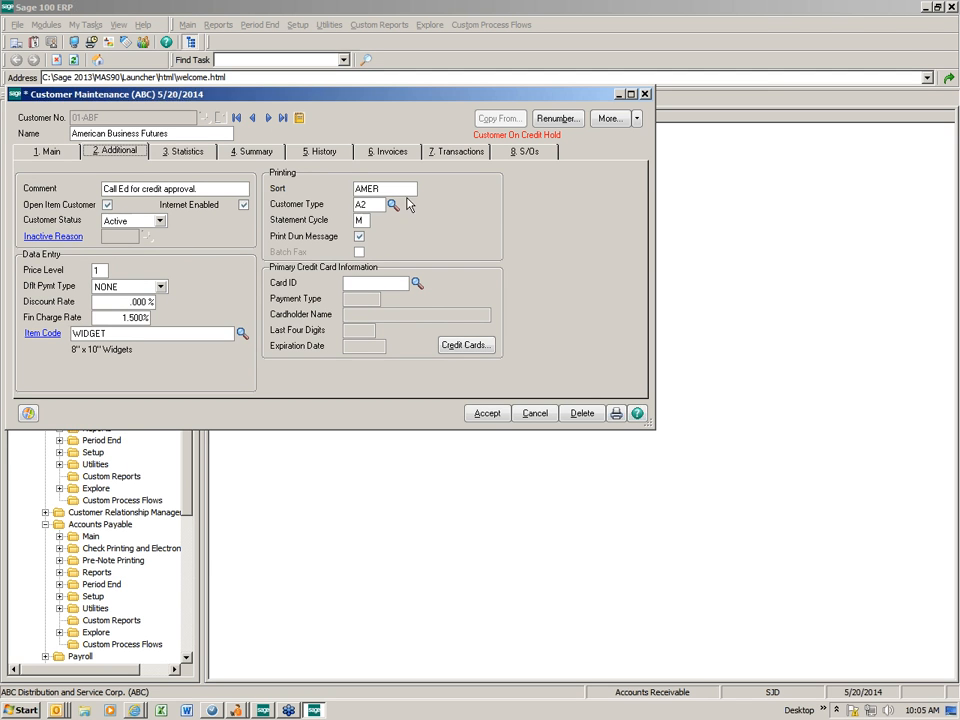
key(Tab)
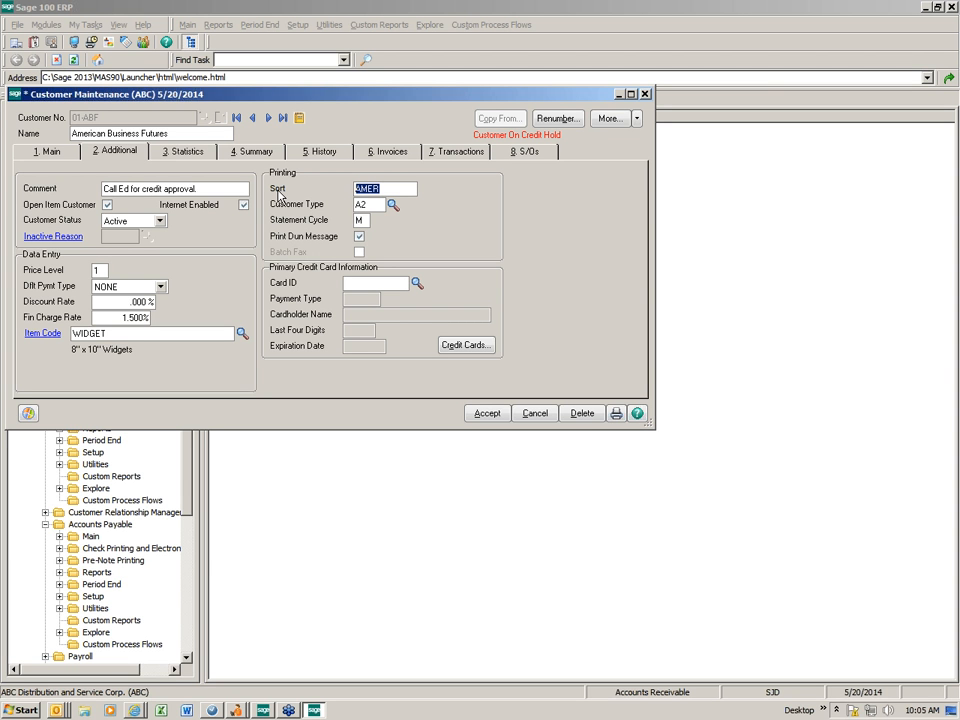
- Open Panel Settings > Customizer for the Customer Maintenance panel
right_click(467, 196)
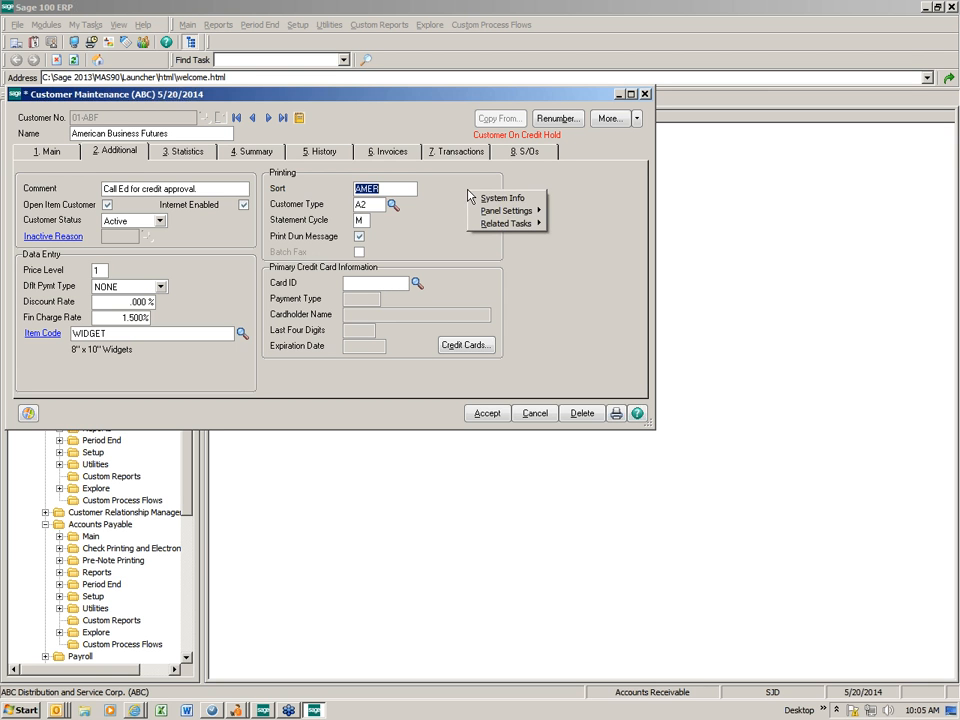
mouse_move(503, 213)
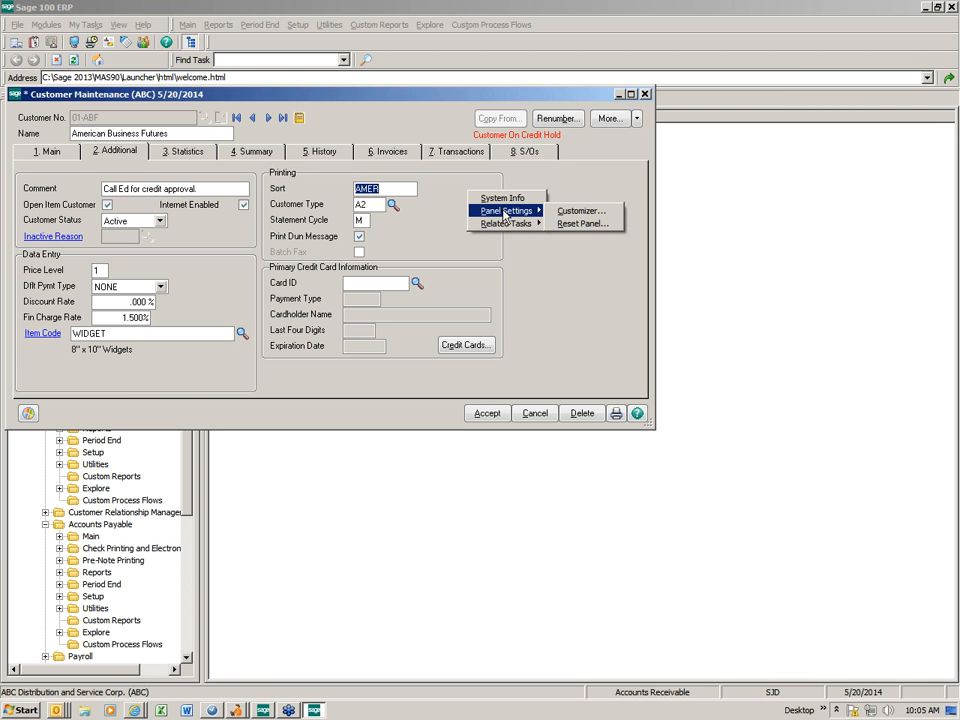
click(580, 213)
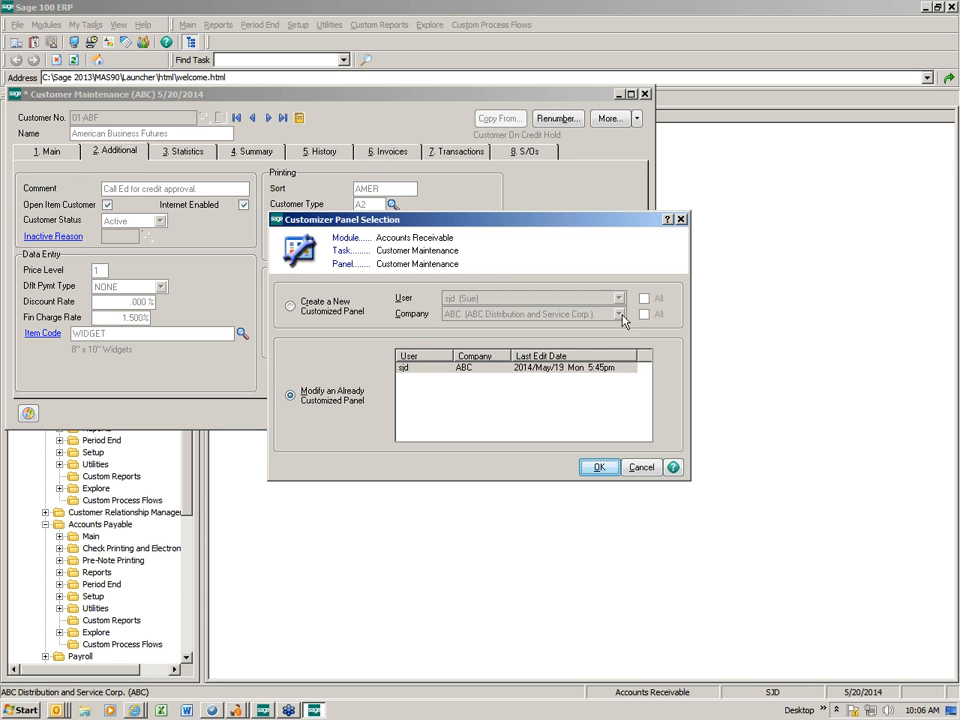
- Leave the All users/companies boxes unchecked and modify the existing sjd customized panel
click(296, 313)
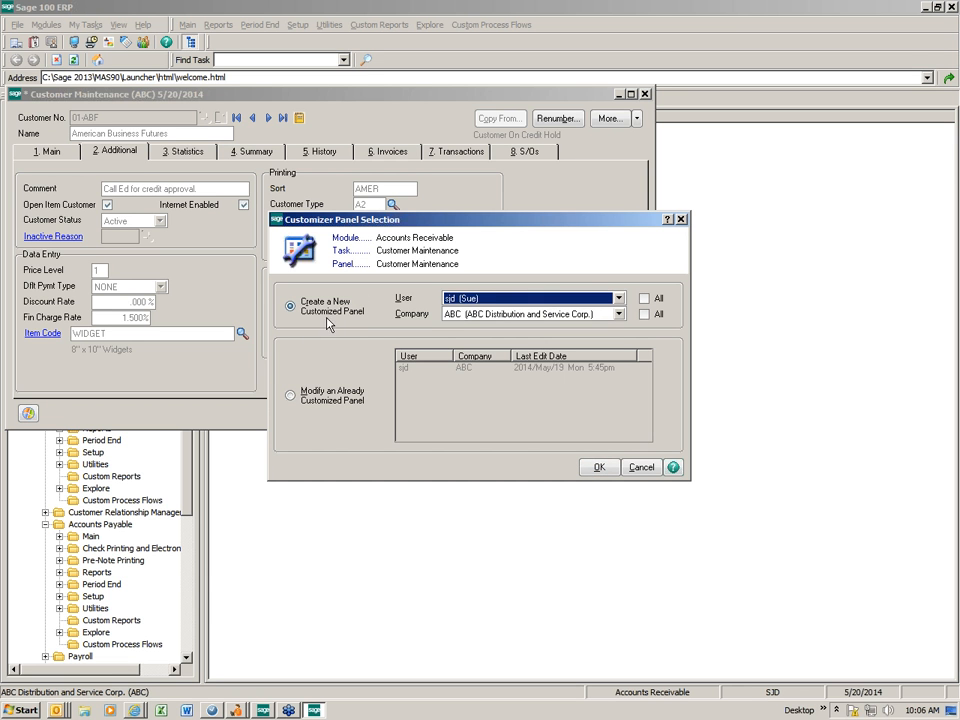
click(644, 298)
click(645, 315)
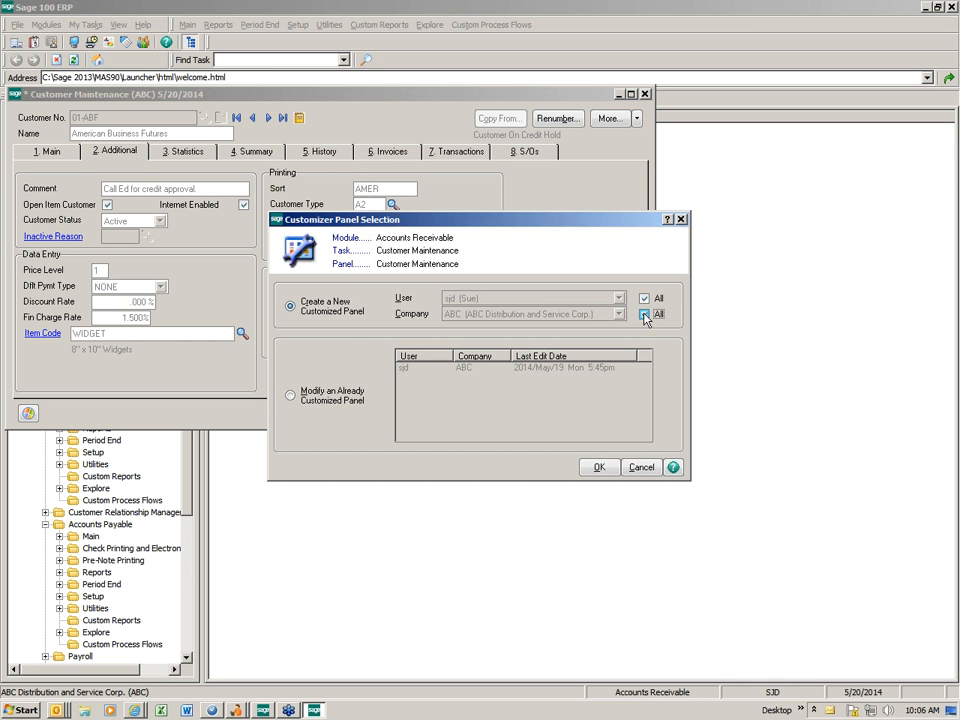
click(645, 315)
click(644, 298)
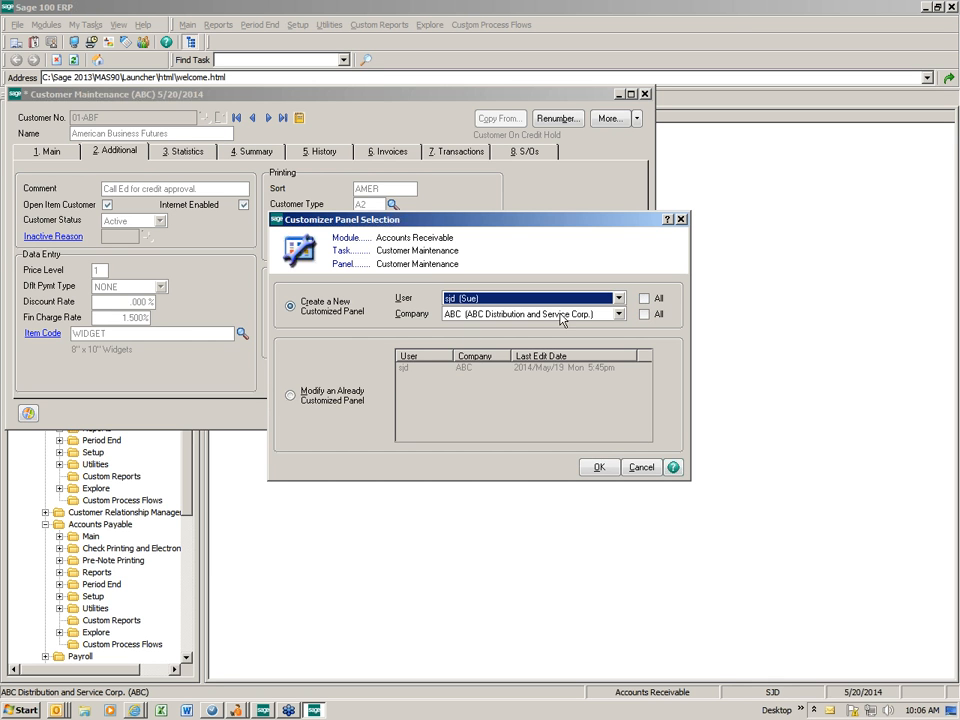
click(295, 397)
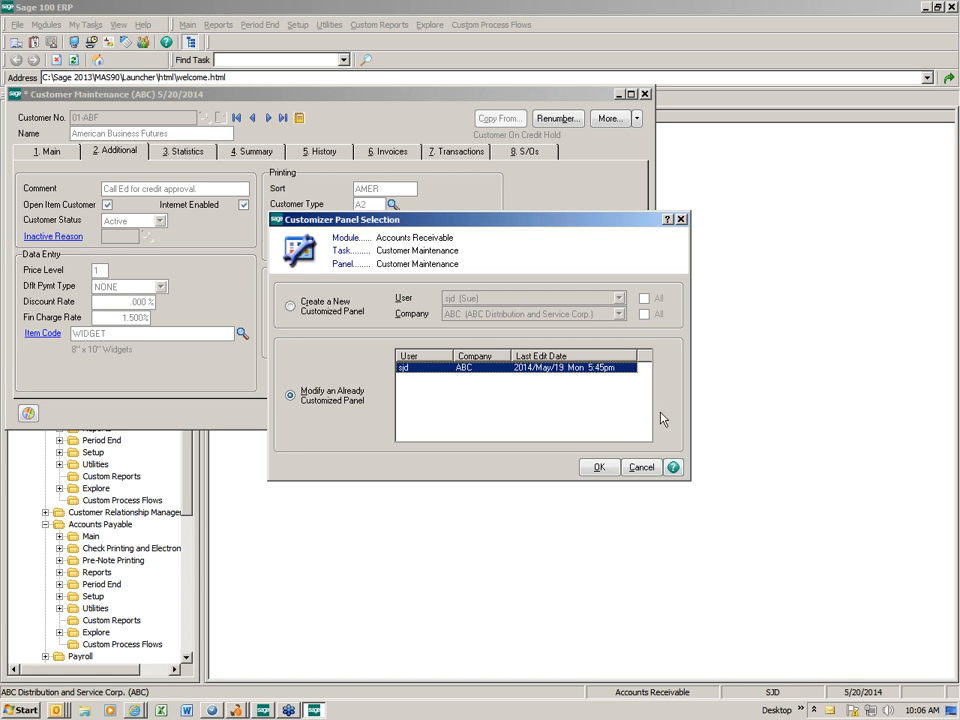
click(604, 471)
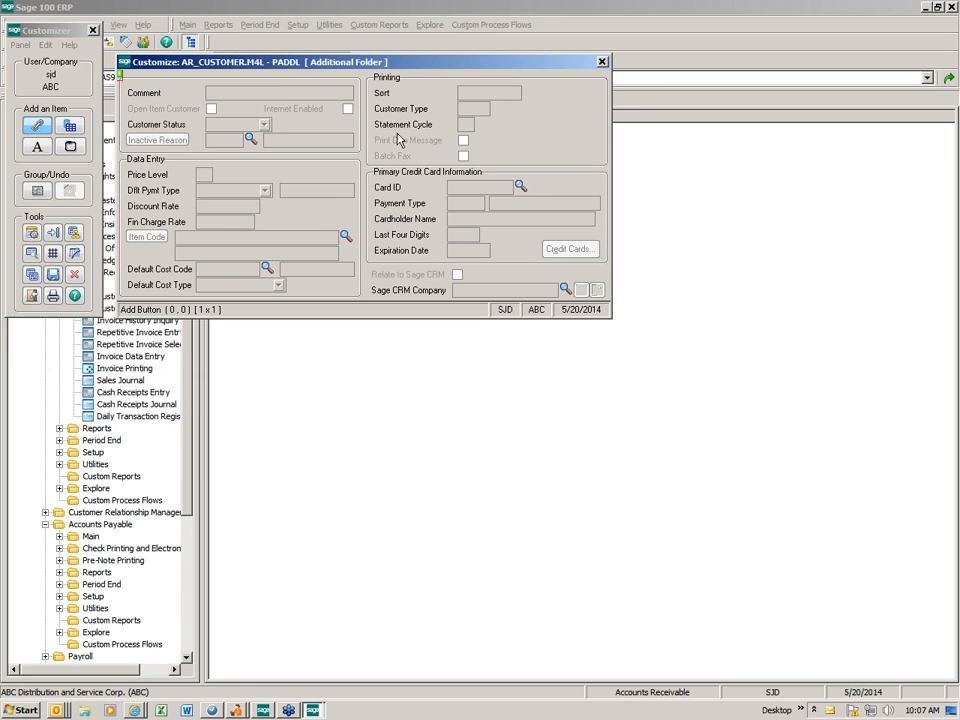
- Change the Sort caption's text to 'Customer Tier'
click(381, 94)
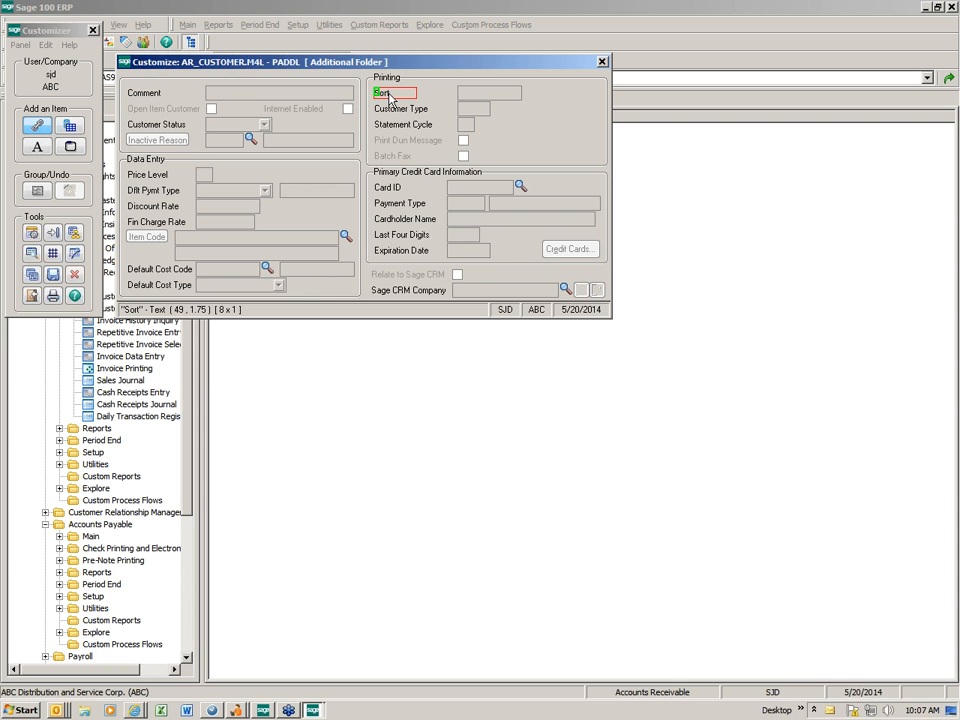
double_click(389, 97)
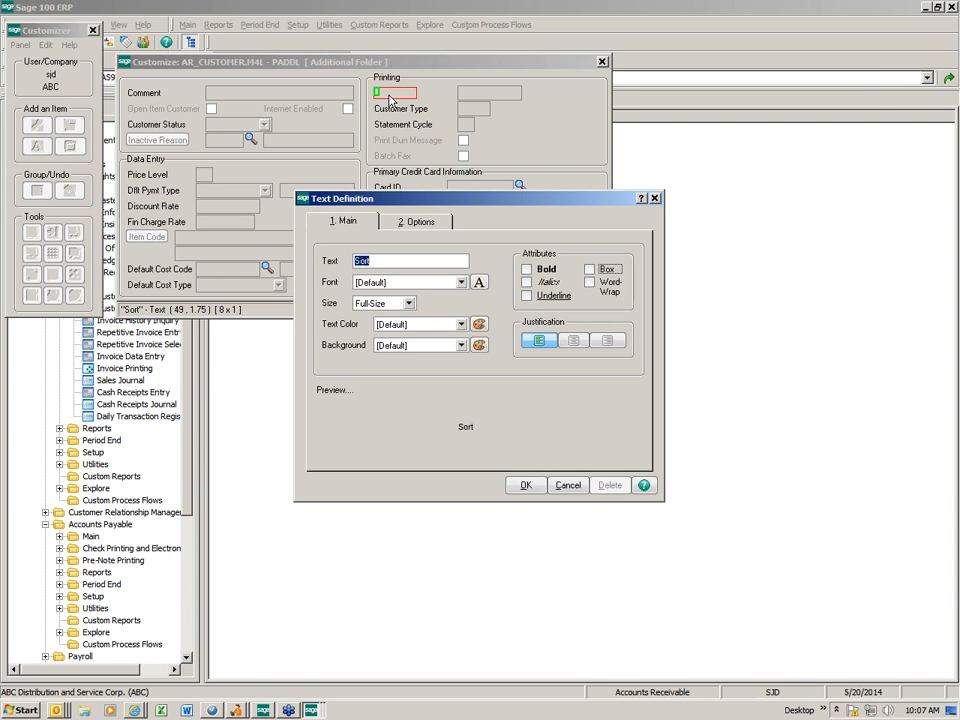
text(Custom)
key(BackSpace)
key(BackSpace)
text(omer Tier)
key(Tab)
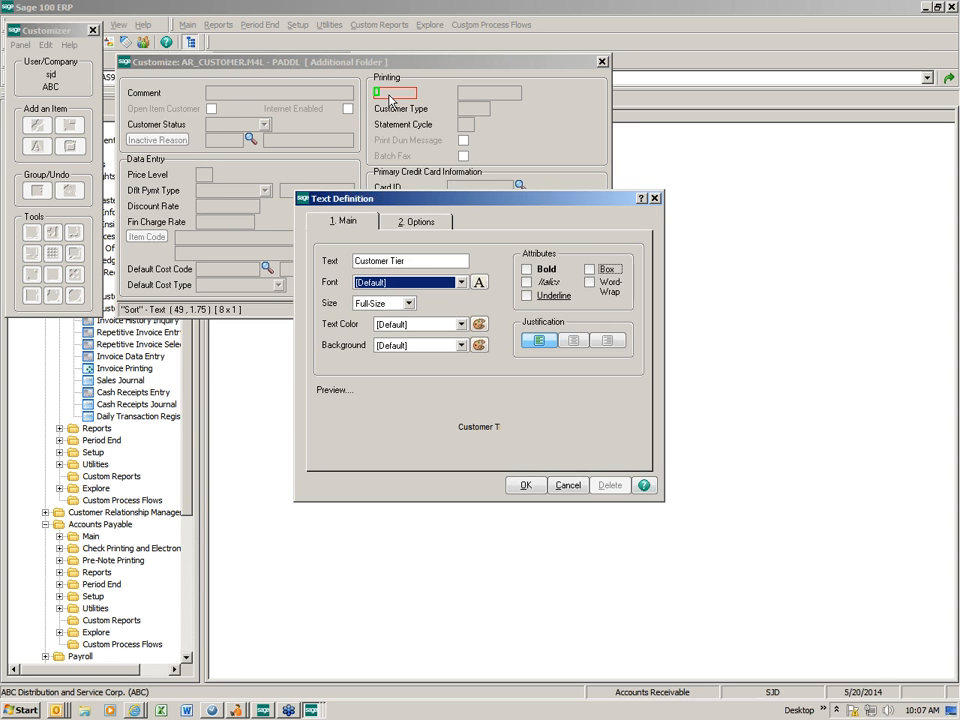
- Keep the default font and size, and make the caption bold, boxed, red on yellow
click(461, 284)
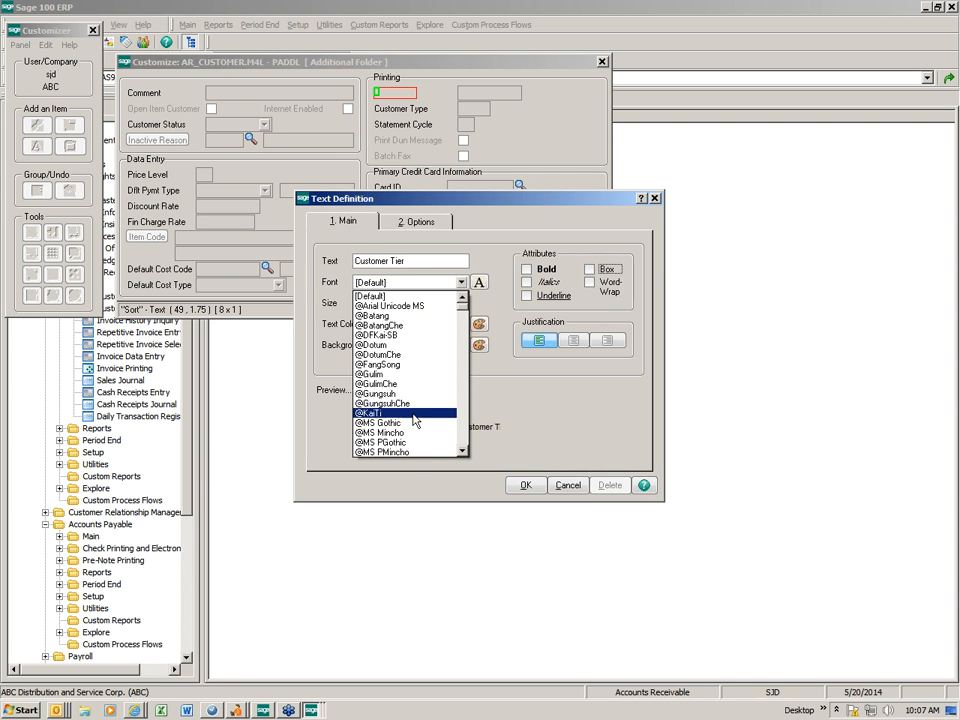
key(Escape)
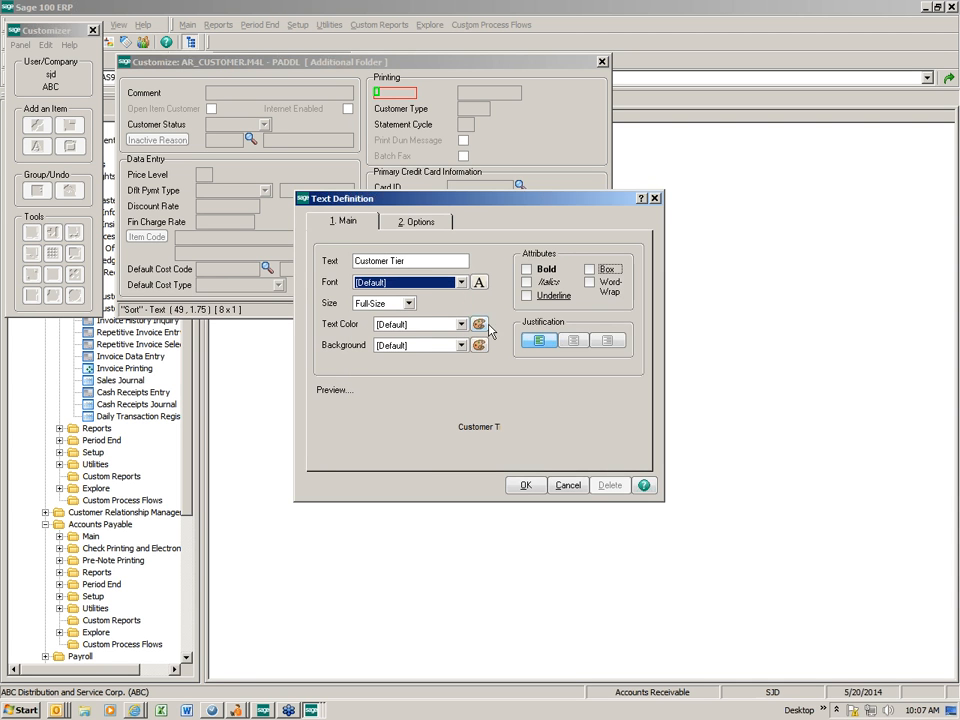
click(409, 304)
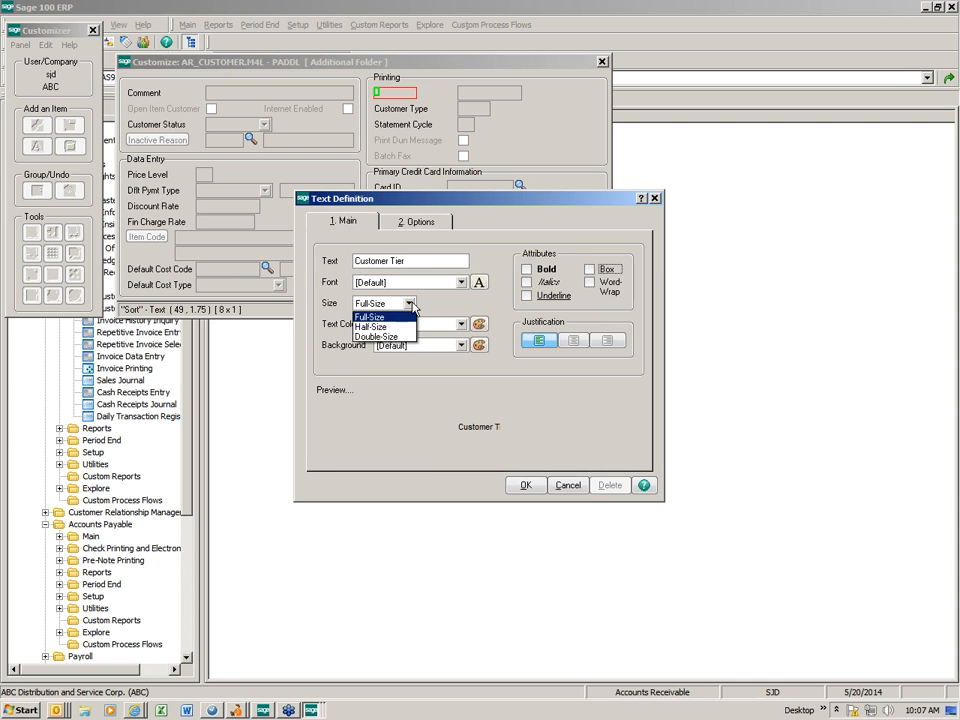
click(411, 304)
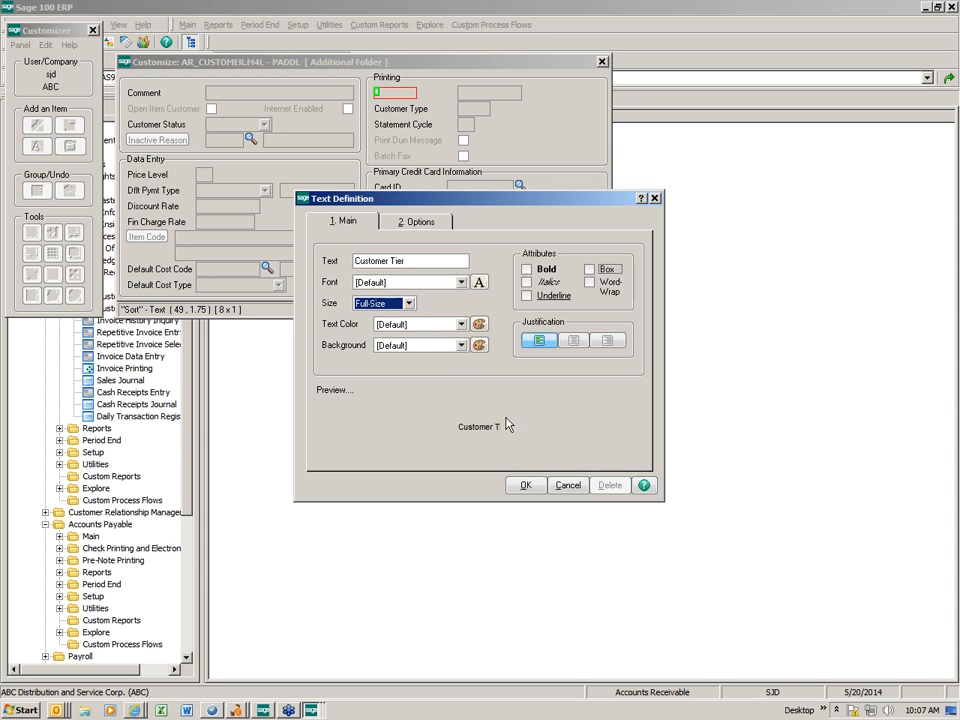
click(461, 324)
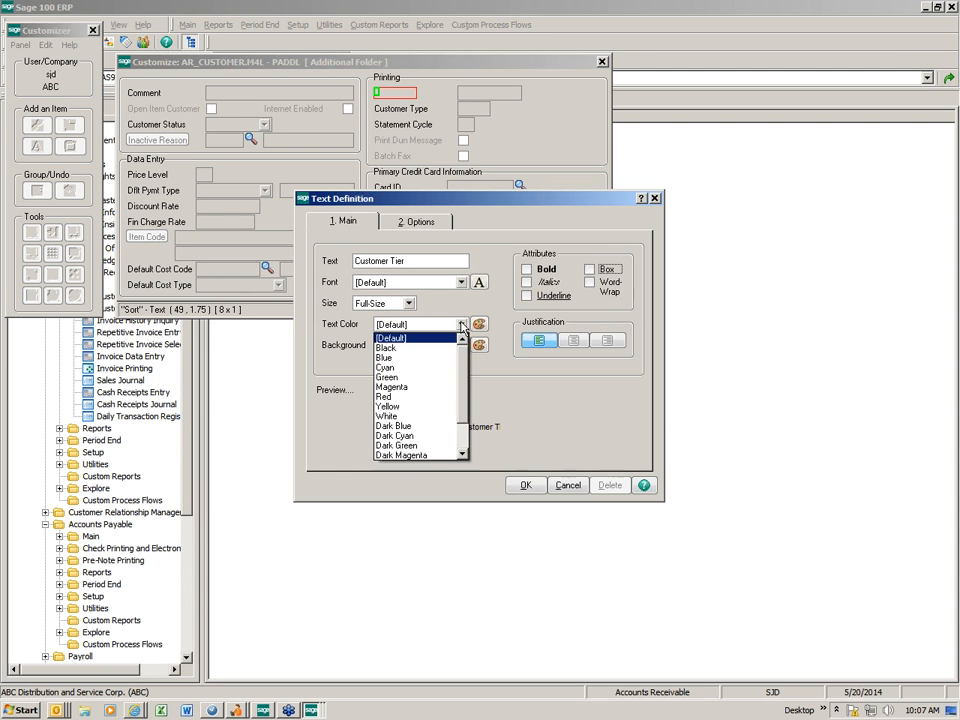
click(399, 396)
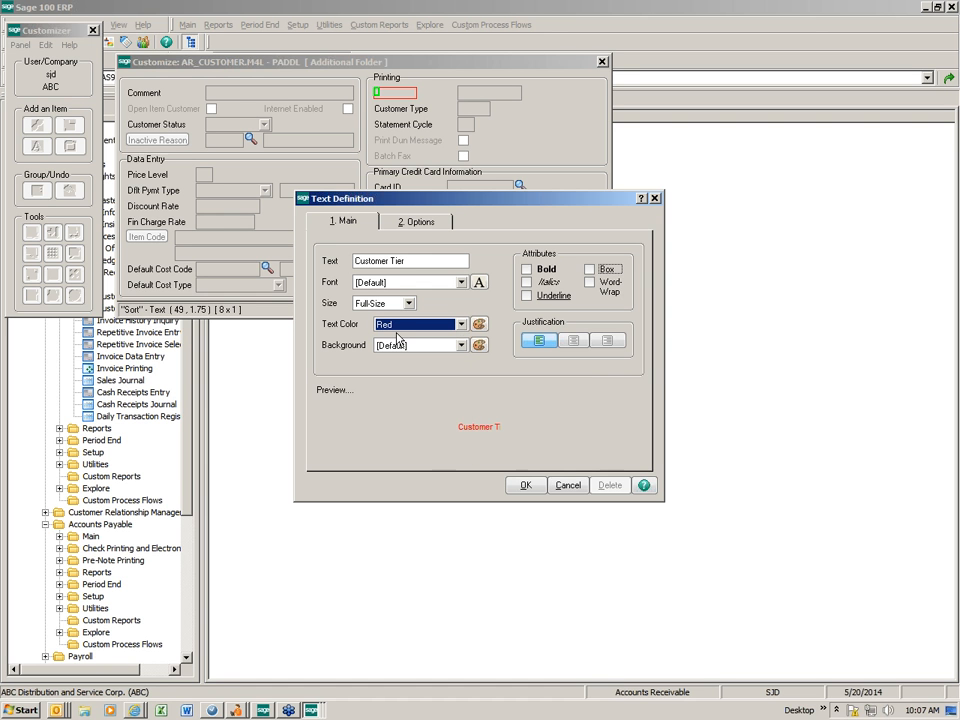
click(461, 345)
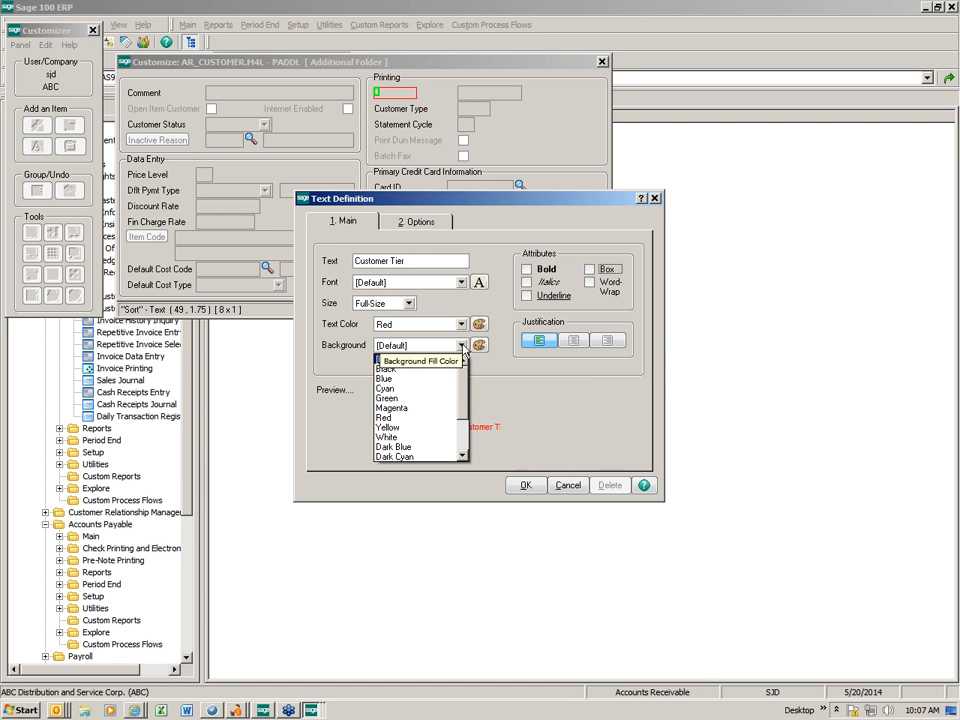
click(421, 427)
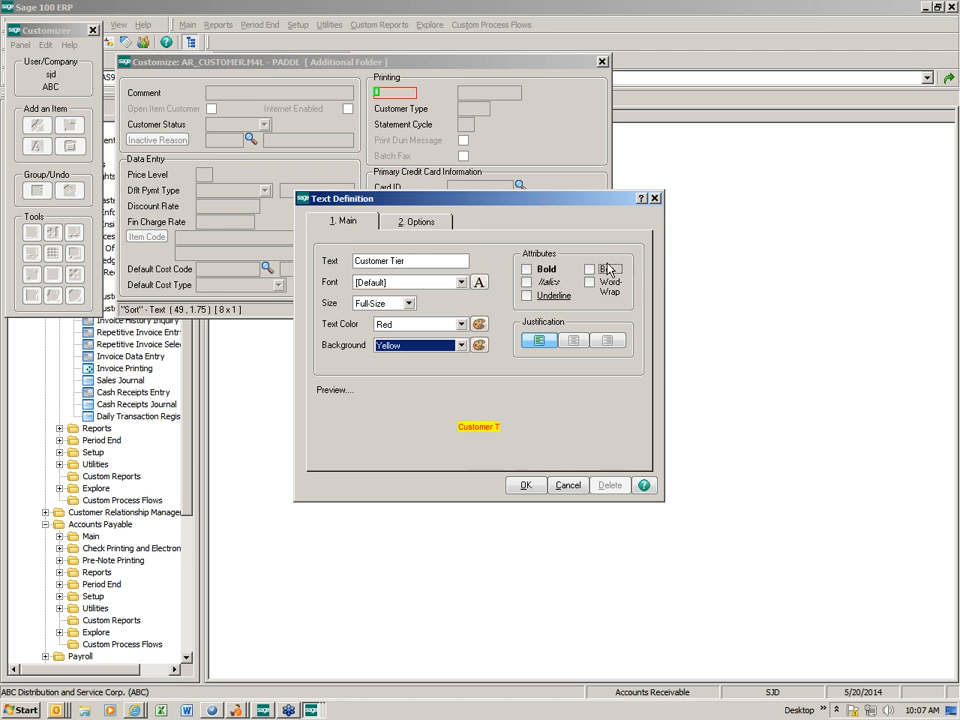
click(527, 271)
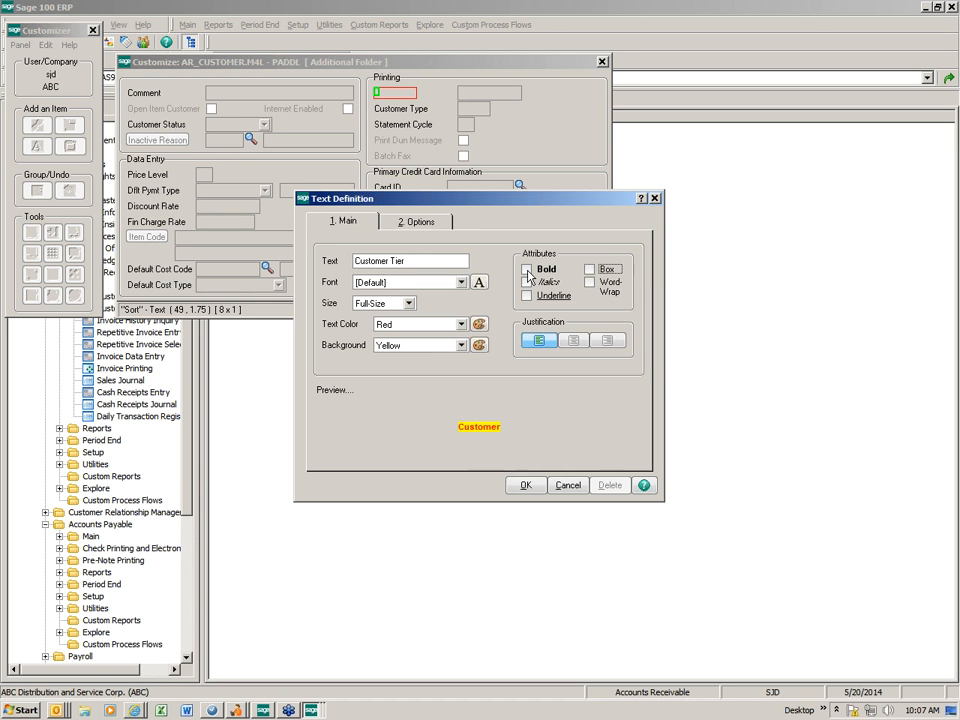
click(589, 269)
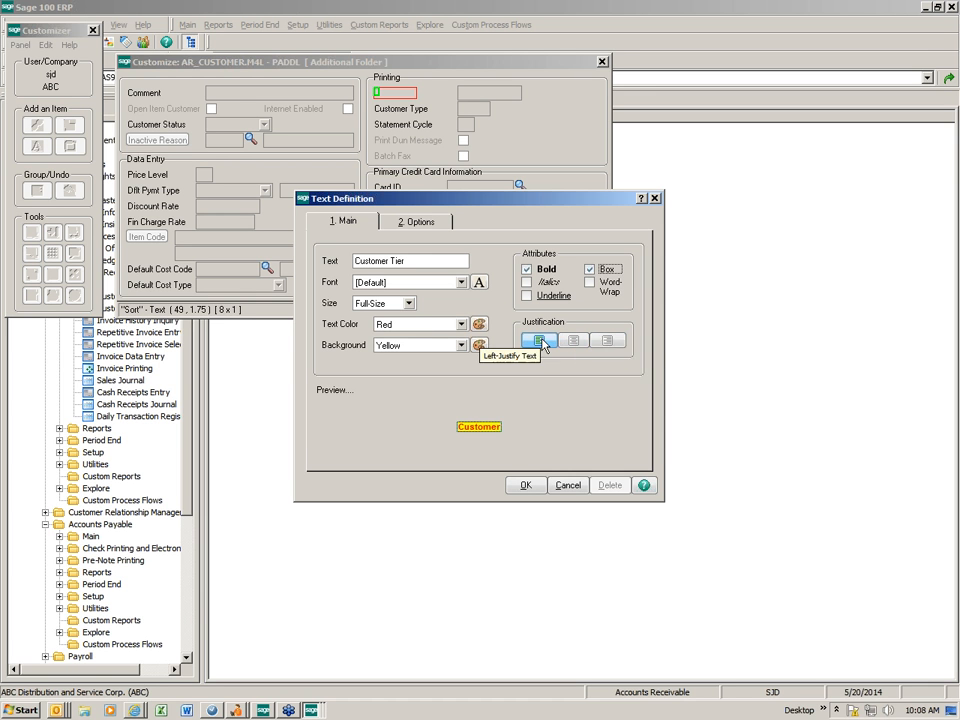
- Increase the Customer Tier caption width from 8 to 12 on the Options tab and apply
click(427, 230)
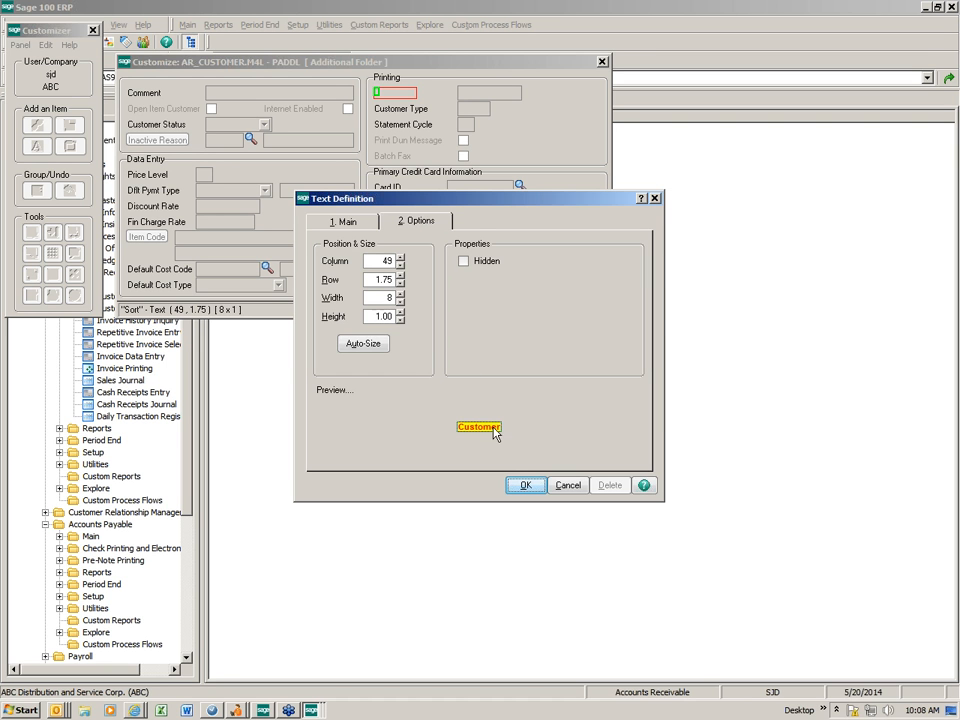
click(401, 293)
click(401, 293)
click(401, 293)
click(401, 293)
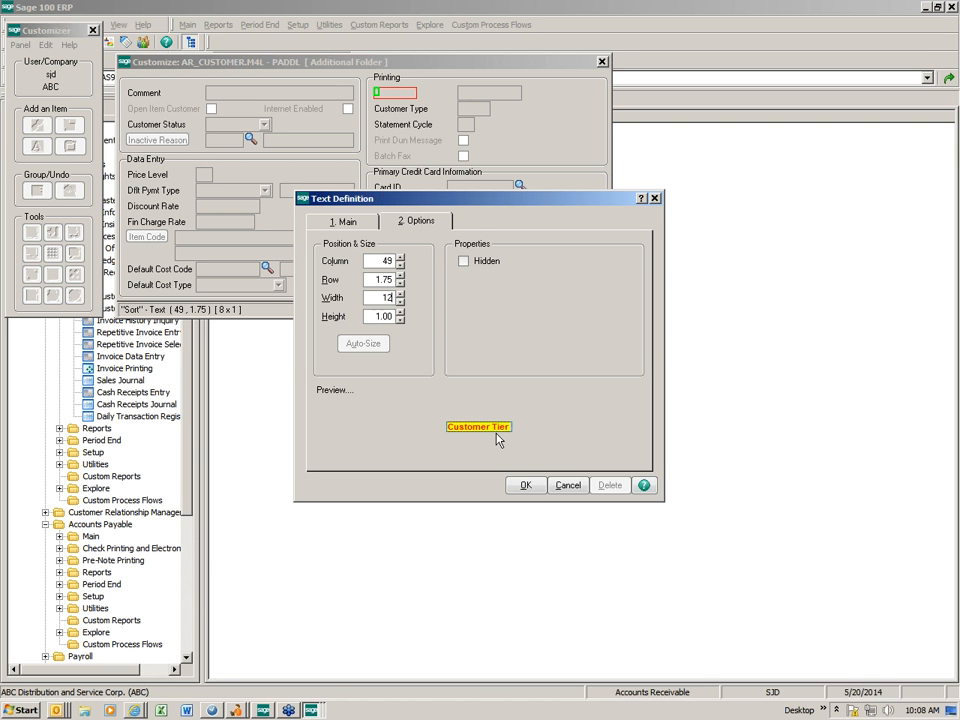
click(525, 486)
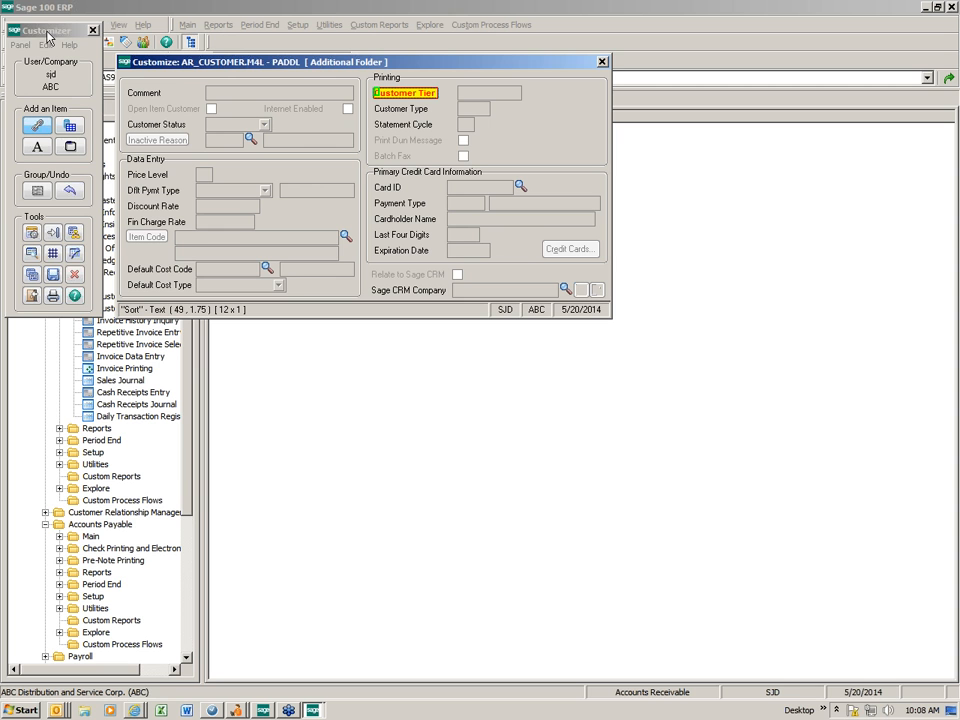
- Save the customized Additional panel, close both Customizer windows, and relaunch Customer Maintenance
click(54, 280)
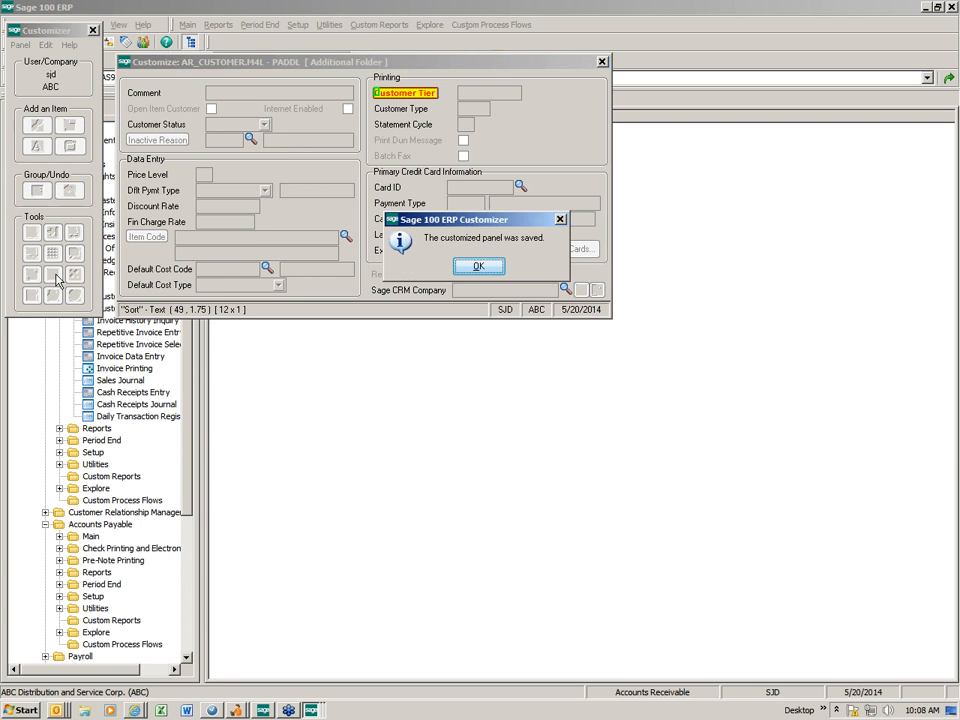
click(476, 267)
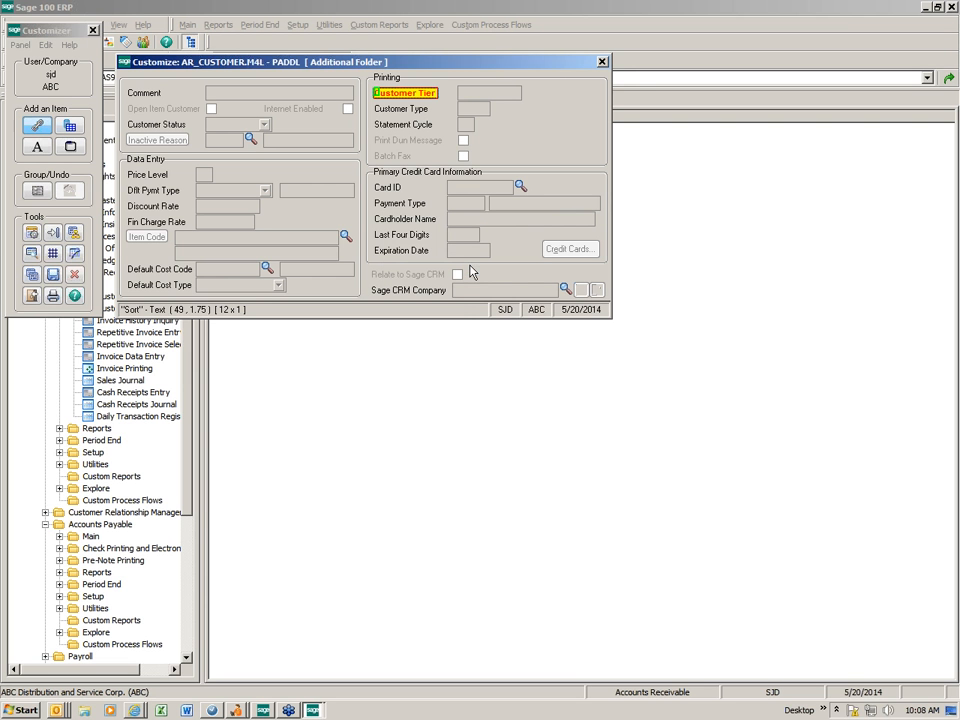
click(602, 62)
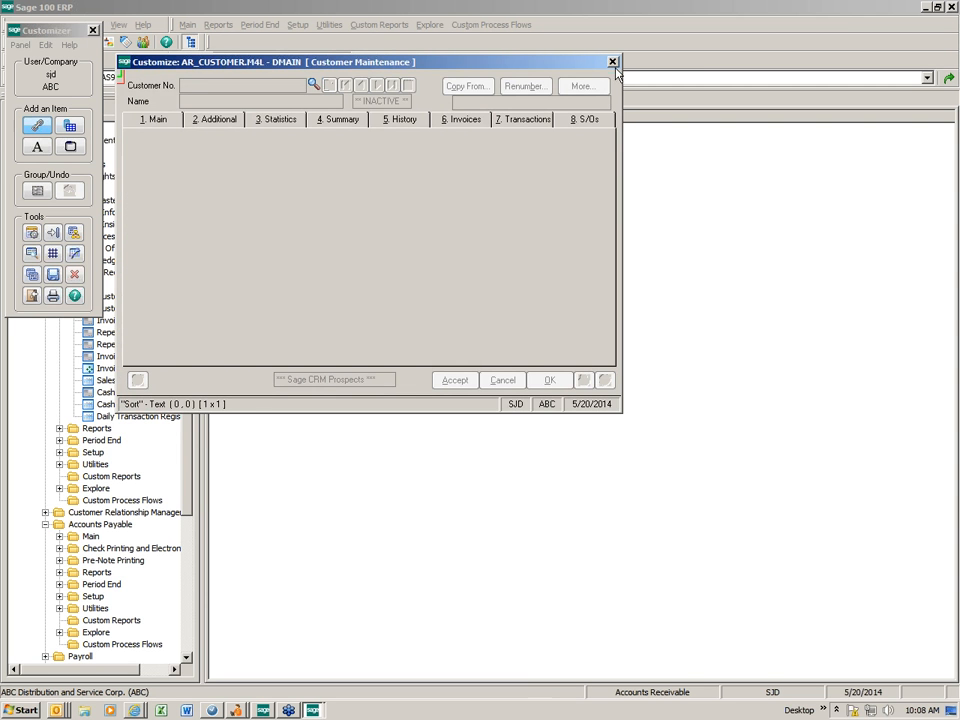
click(613, 62)
double_click(263, 143)
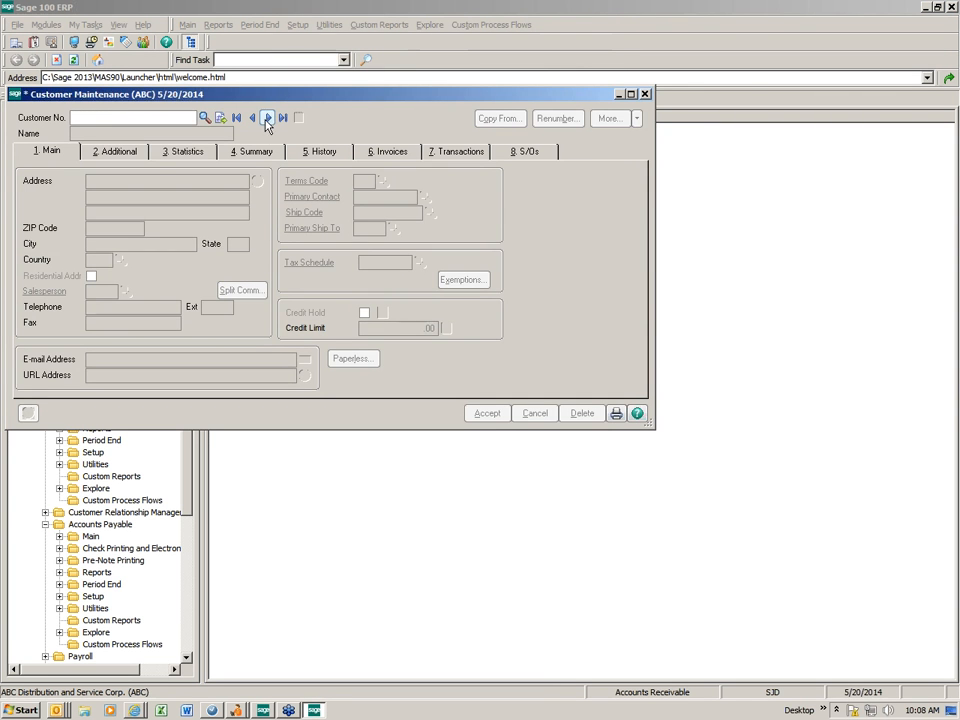
- Check the Customer Tier caption on American Business Futures' Additional tab, then open Panel Settings > Customizer
click(268, 118)
click(116, 154)
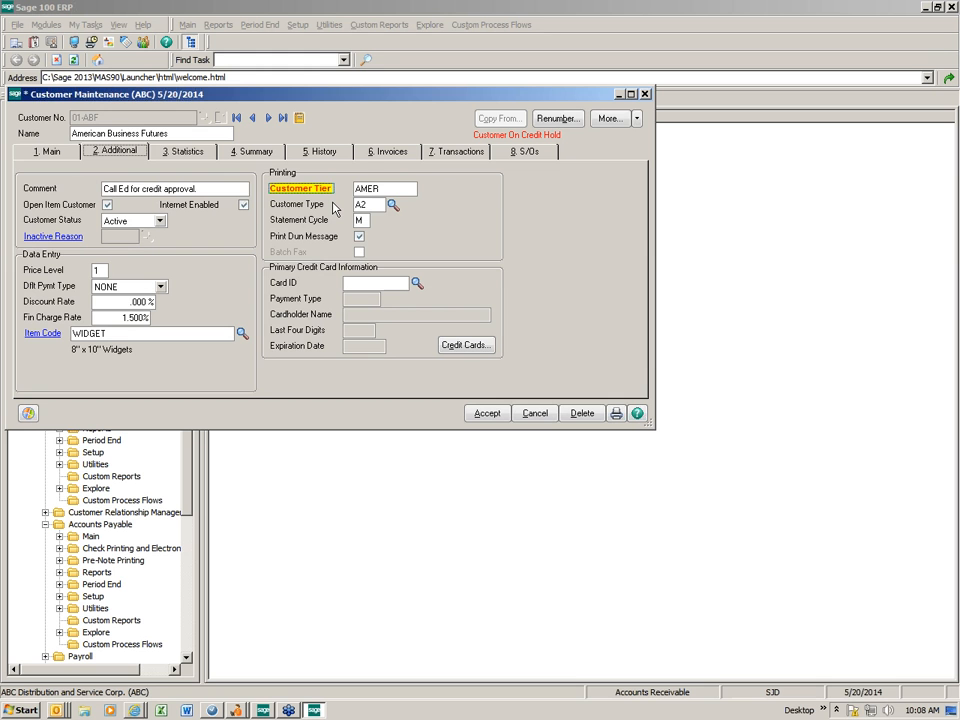
right_click(448, 197)
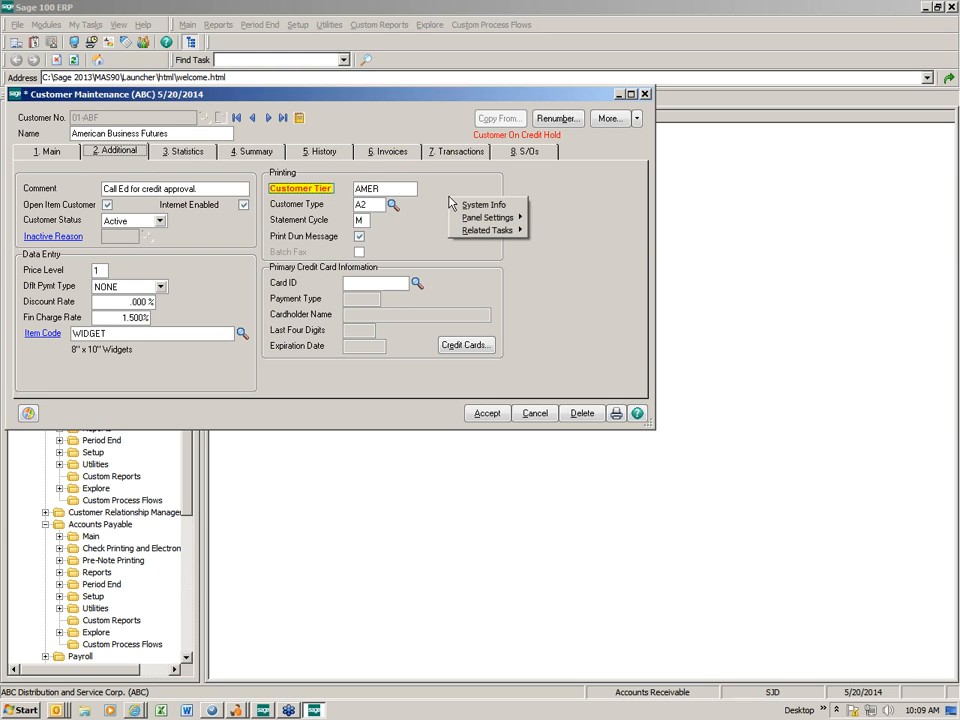
mouse_move(467, 216)
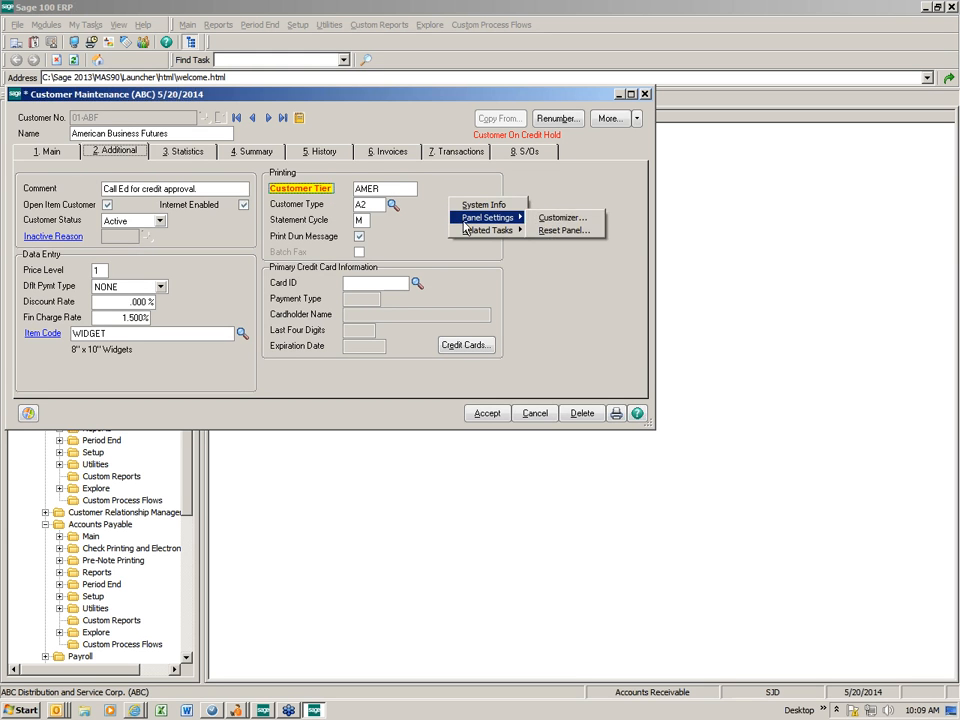
click(562, 217)
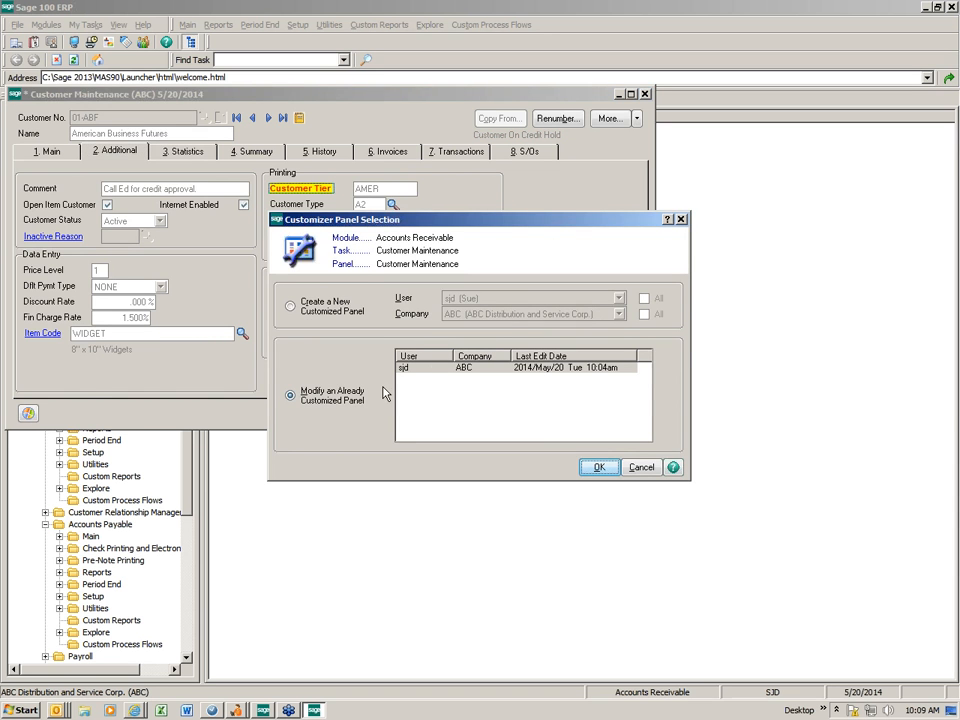
- Open the customized panel, inspect the entry field beside Customer Tier, and cancel without changes
click(598, 467)
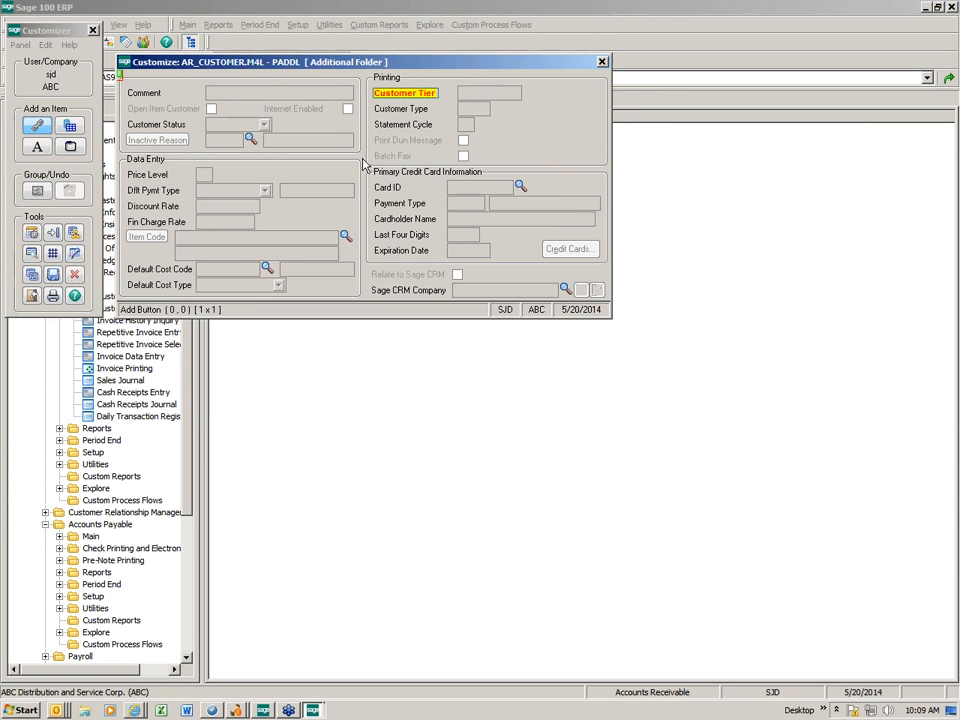
click(486, 99)
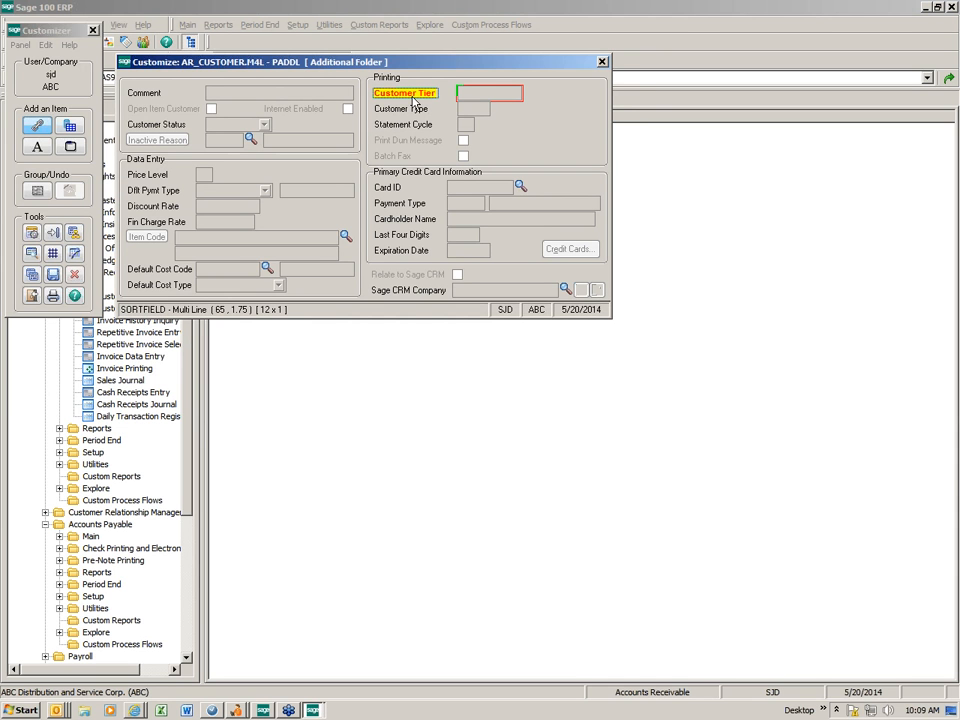
double_click(499, 101)
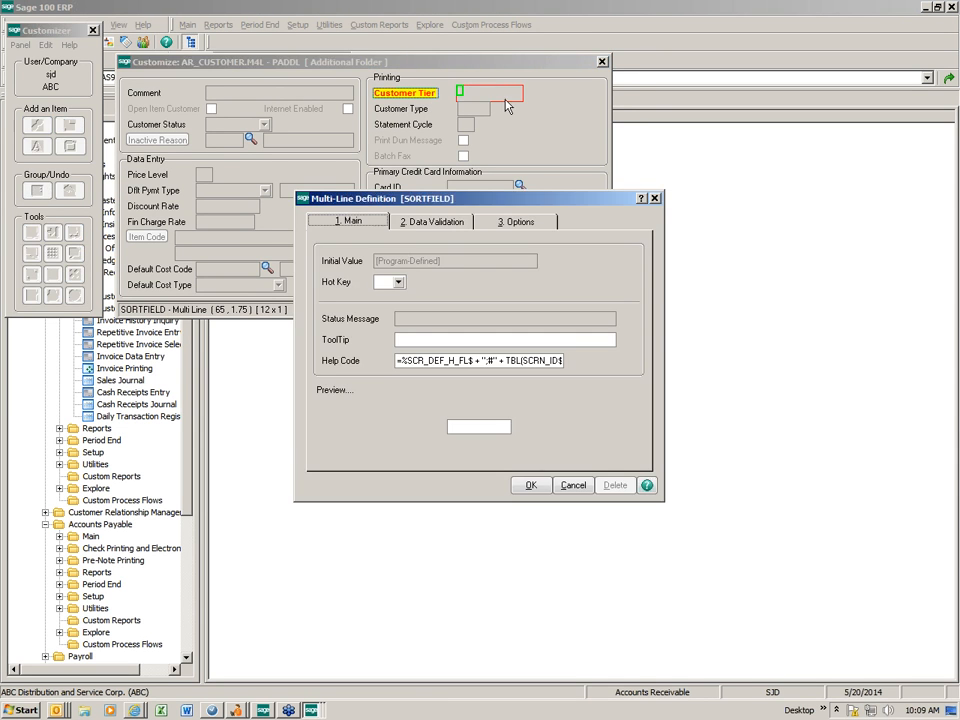
click(518, 222)
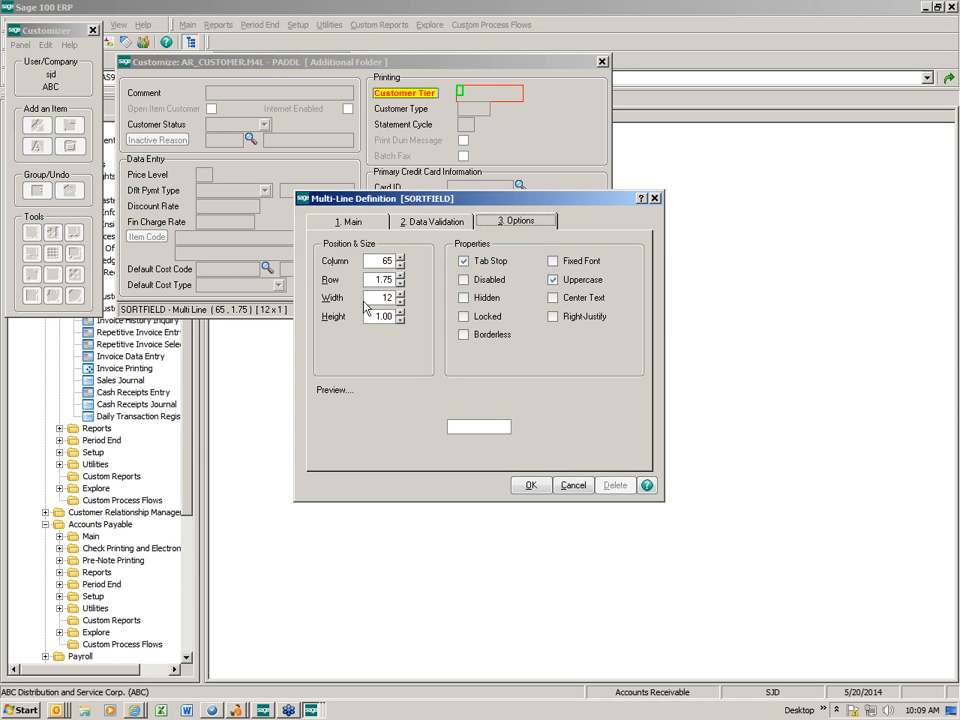
click(573, 485)
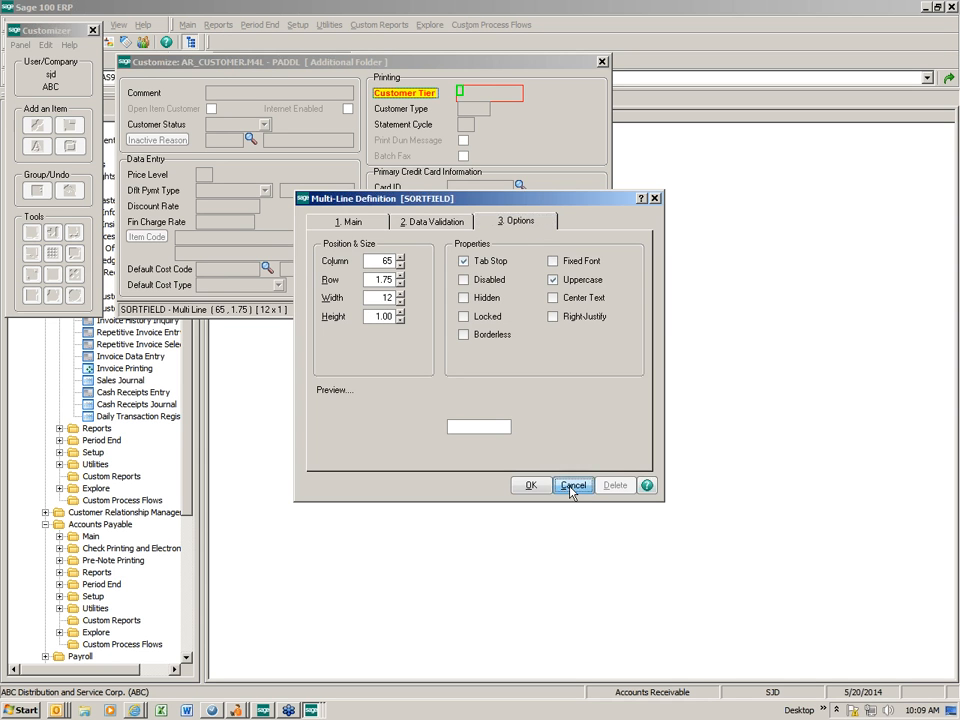
- Select the credit card fields: Cardholder Name, Last Four Digits and Expiration Date
click(508, 205)
click(456, 205)
click(461, 219)
click(465, 236)
click(467, 252)
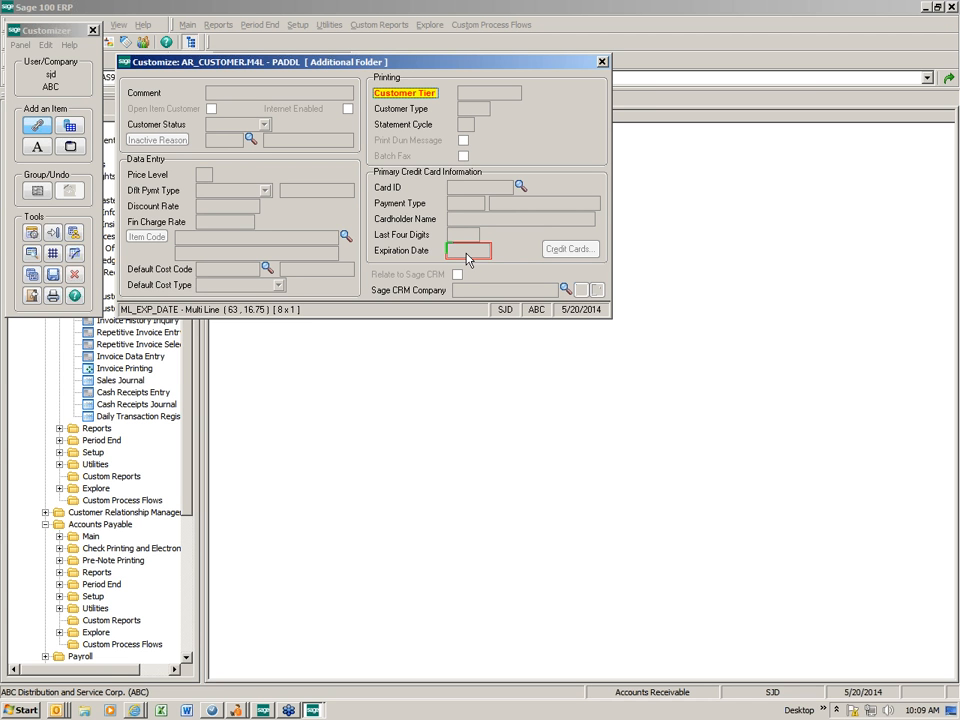
- Close the Additional panel, relaunch and close Customer Maintenance, then restore the Customize: AR_CUSTOMER window
click(603, 63)
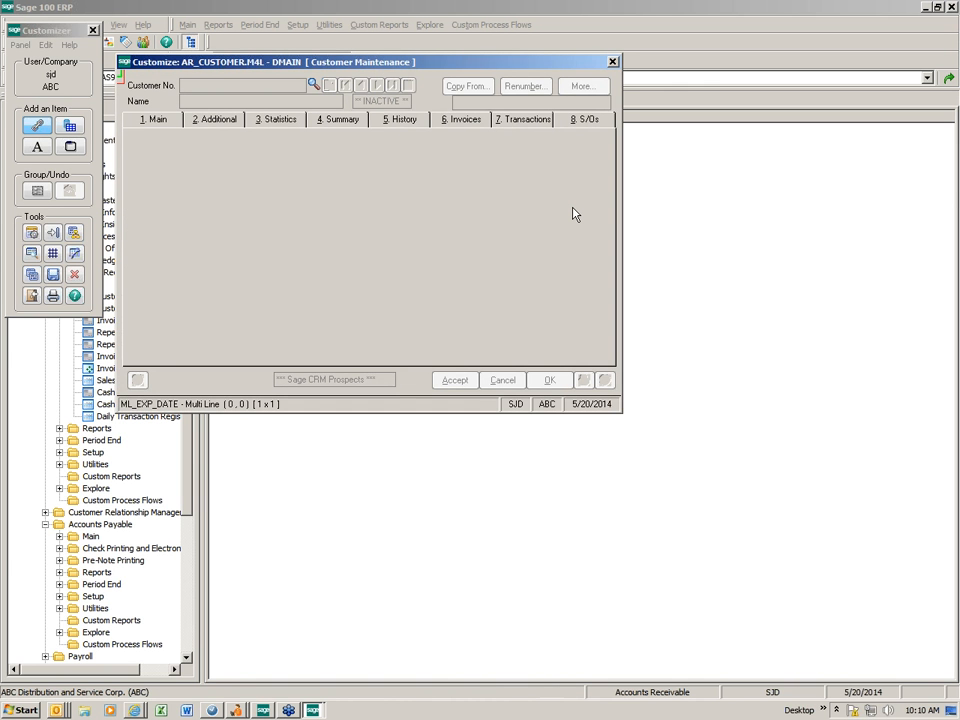
click(187, 24)
click(229, 42)
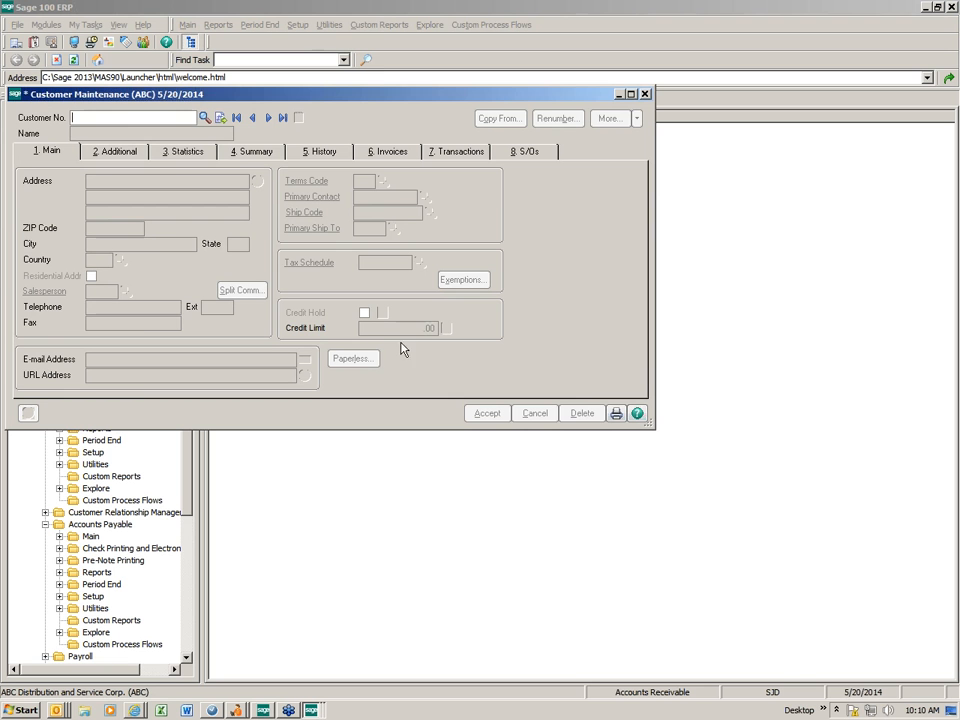
click(645, 95)
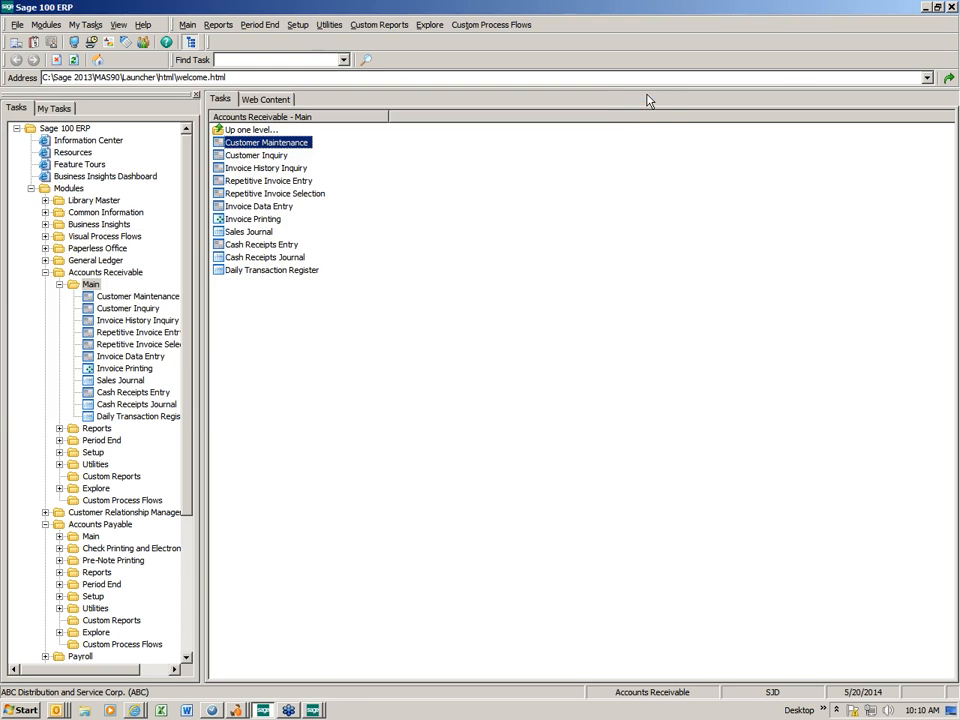
mouse_move(318, 710)
click(290, 686)
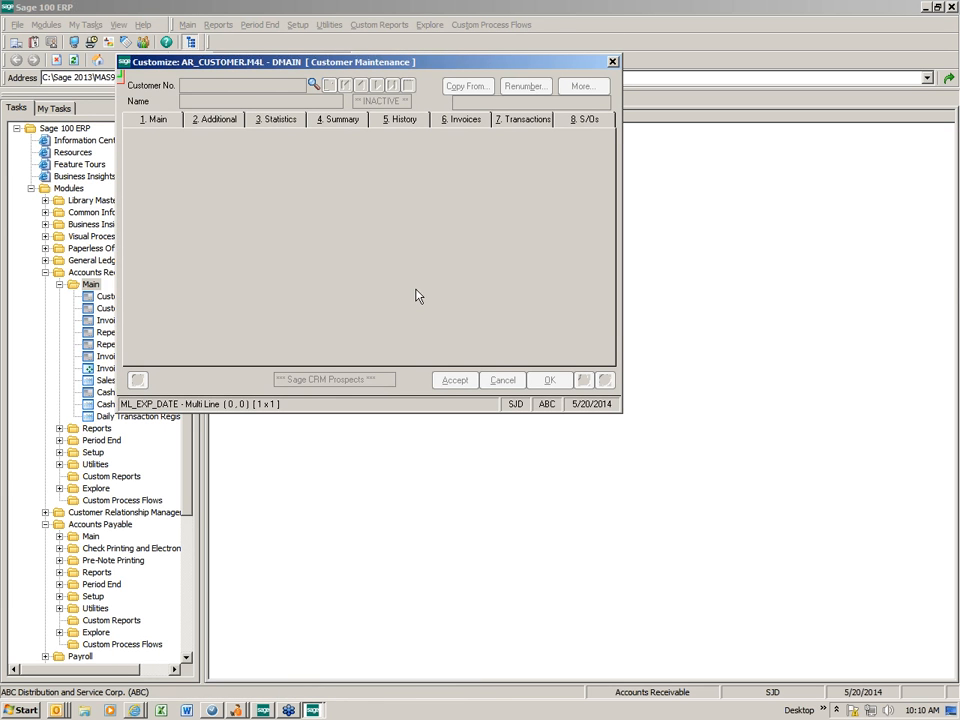
- Select the customer screen's tabbed folder and go to the Main tab's panel
mouse_move(313, 710)
click(266, 670)
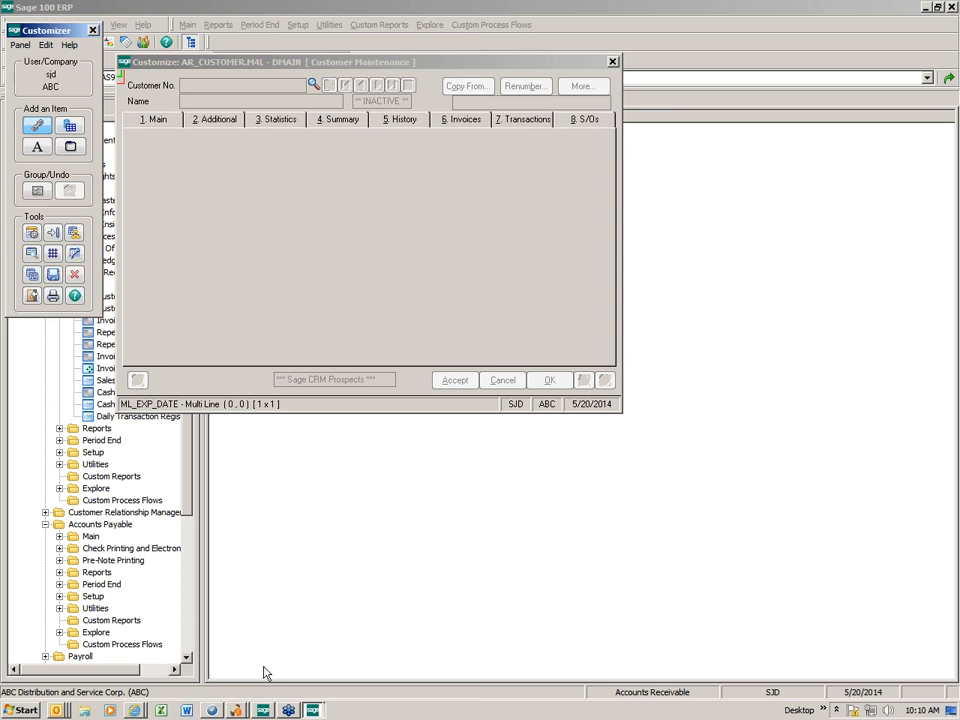
click(285, 285)
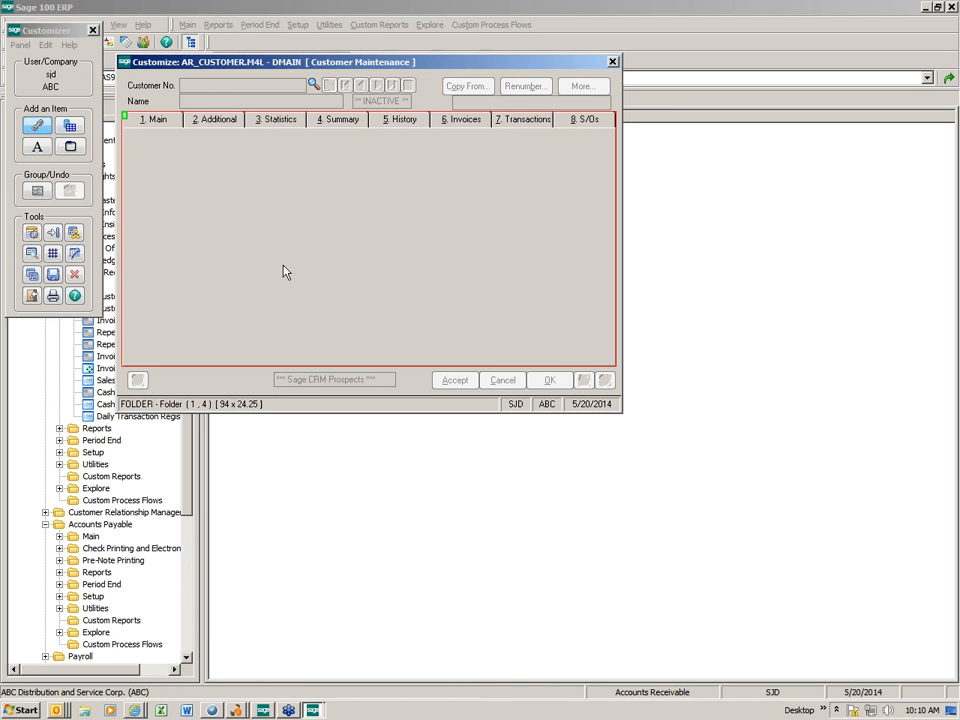
double_click(268, 212)
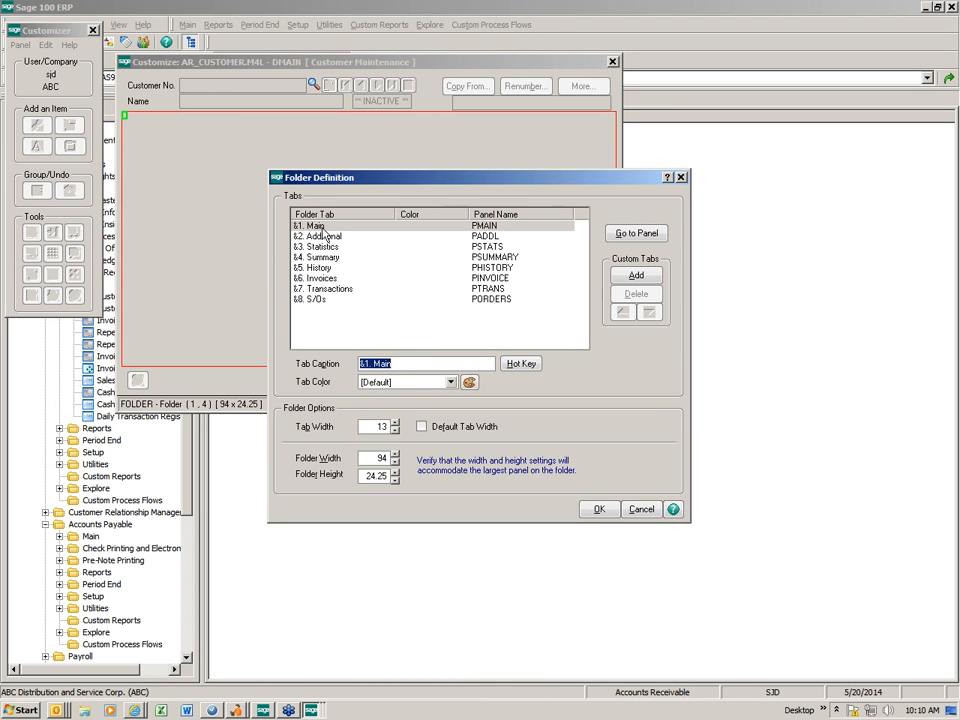
click(620, 232)
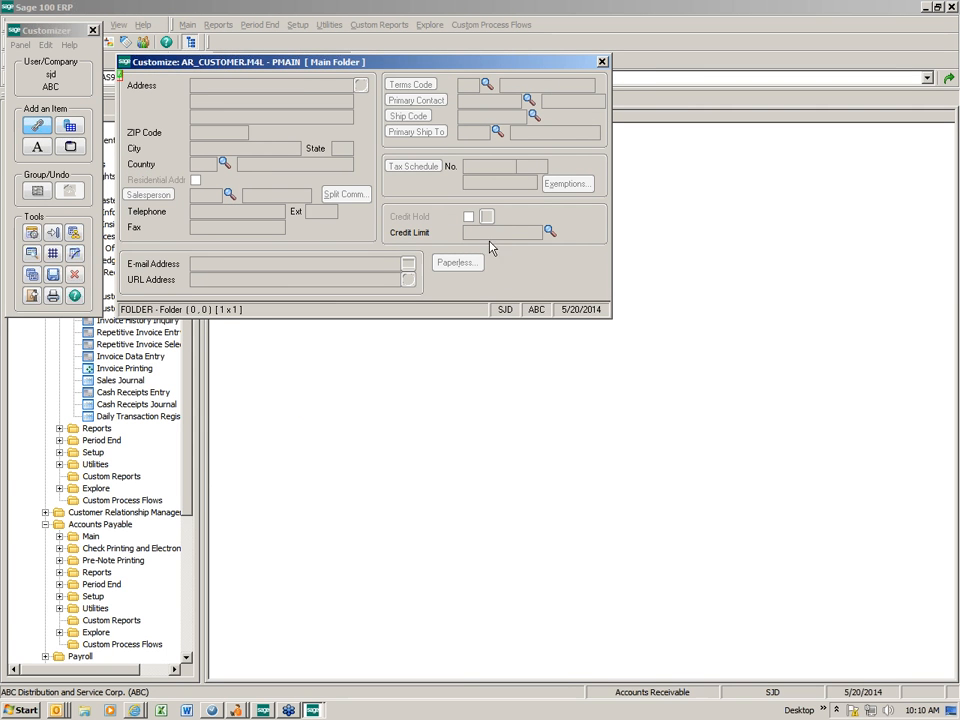
- Set the Credit Limit label to Hidden in its Options properties
double_click(407, 234)
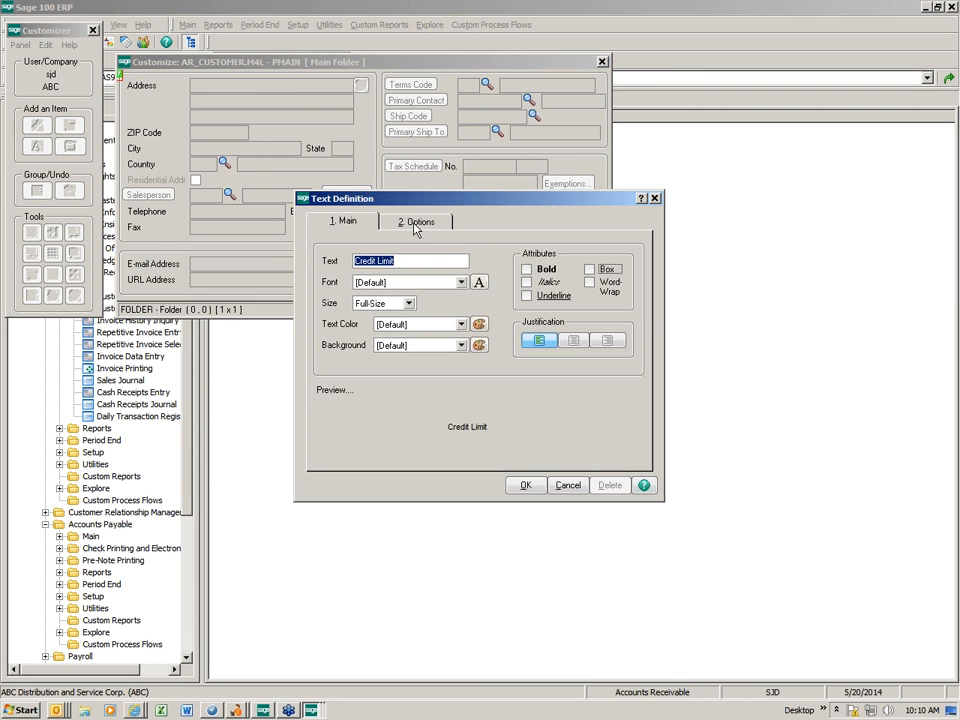
click(415, 228)
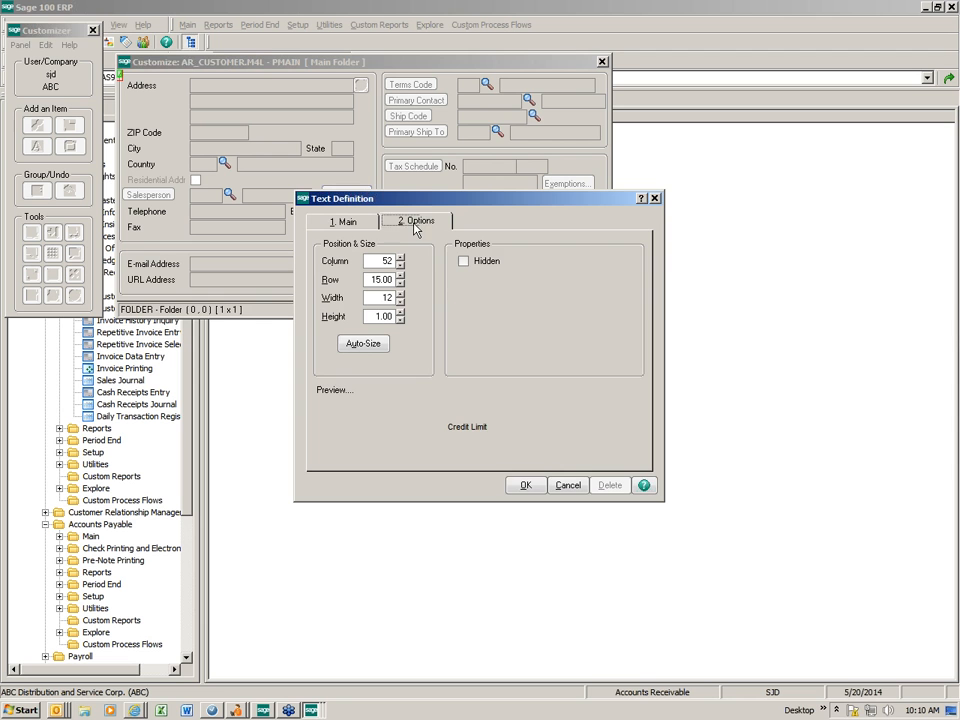
click(464, 262)
click(527, 487)
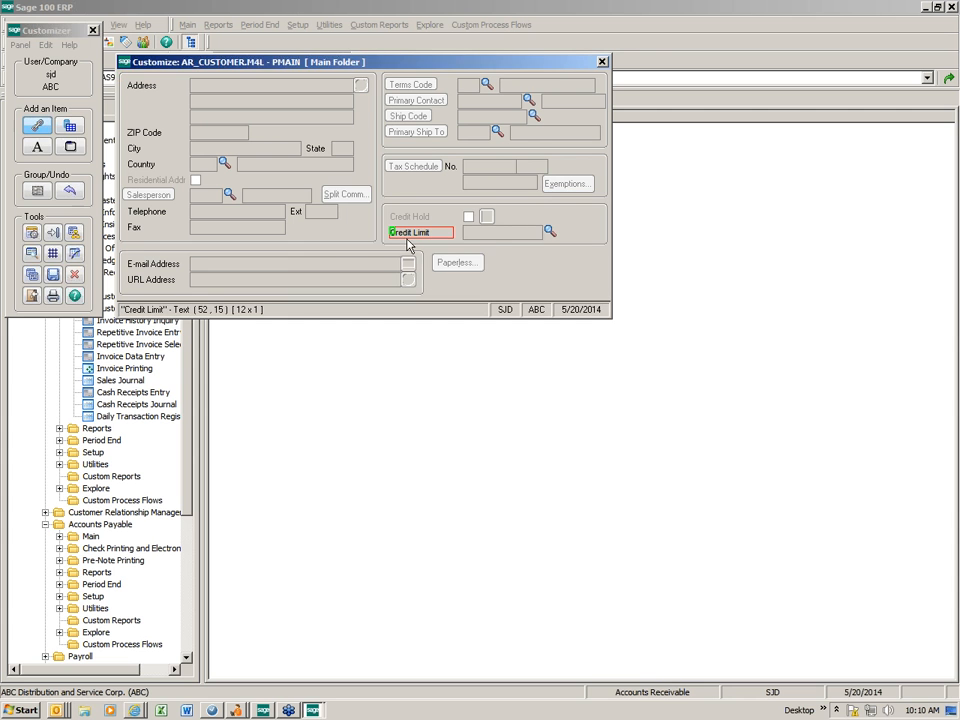
- Set the Credit Limit entry field to Hidden in its Options properties
double_click(494, 238)
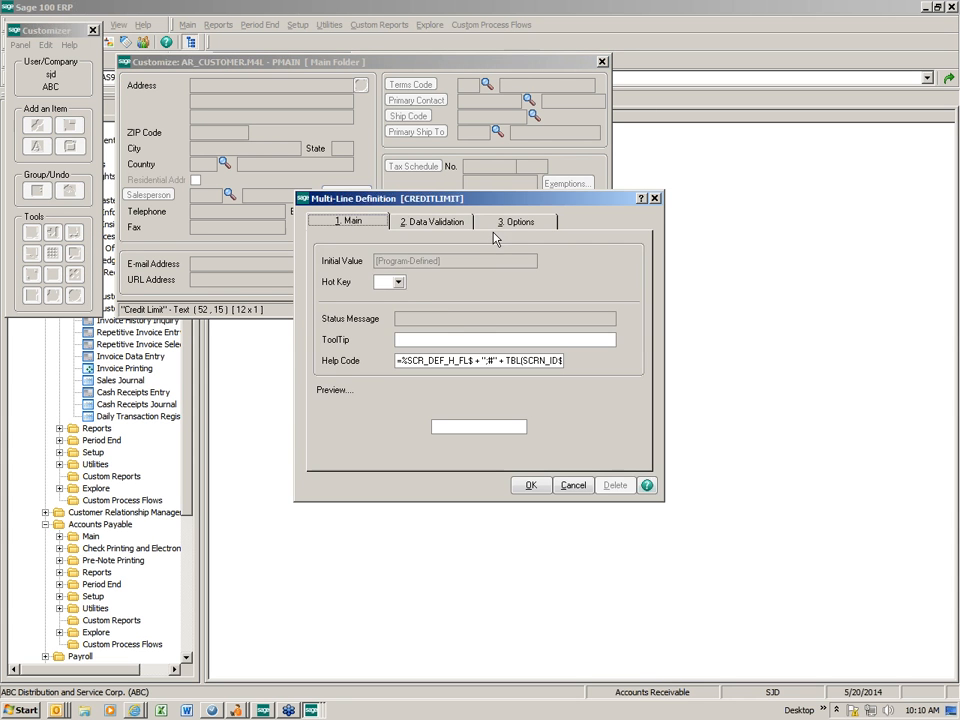
click(509, 224)
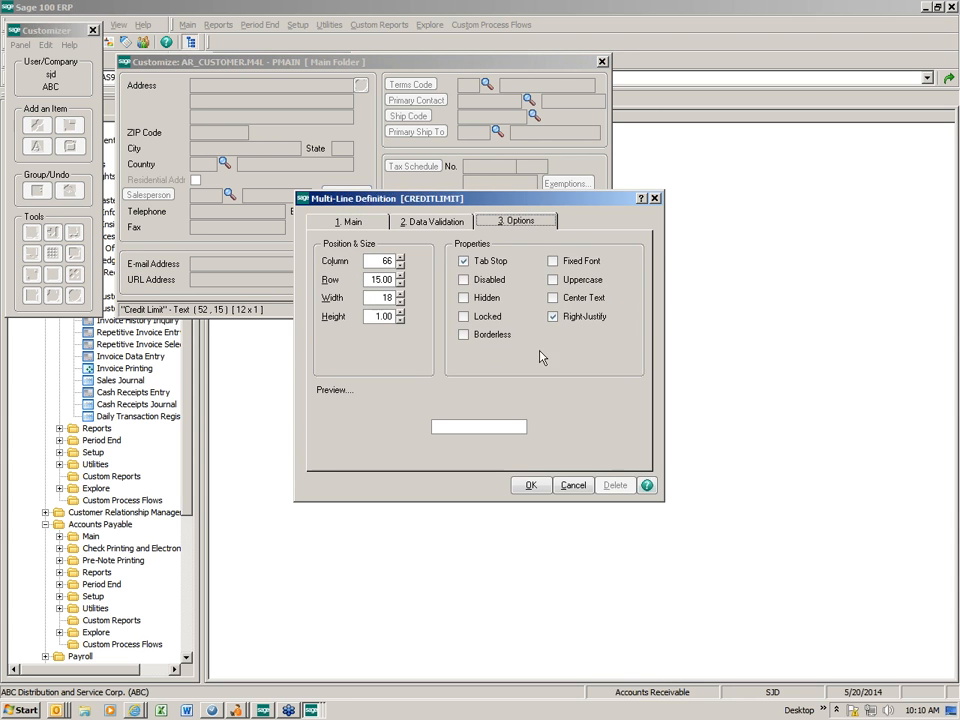
click(464, 297)
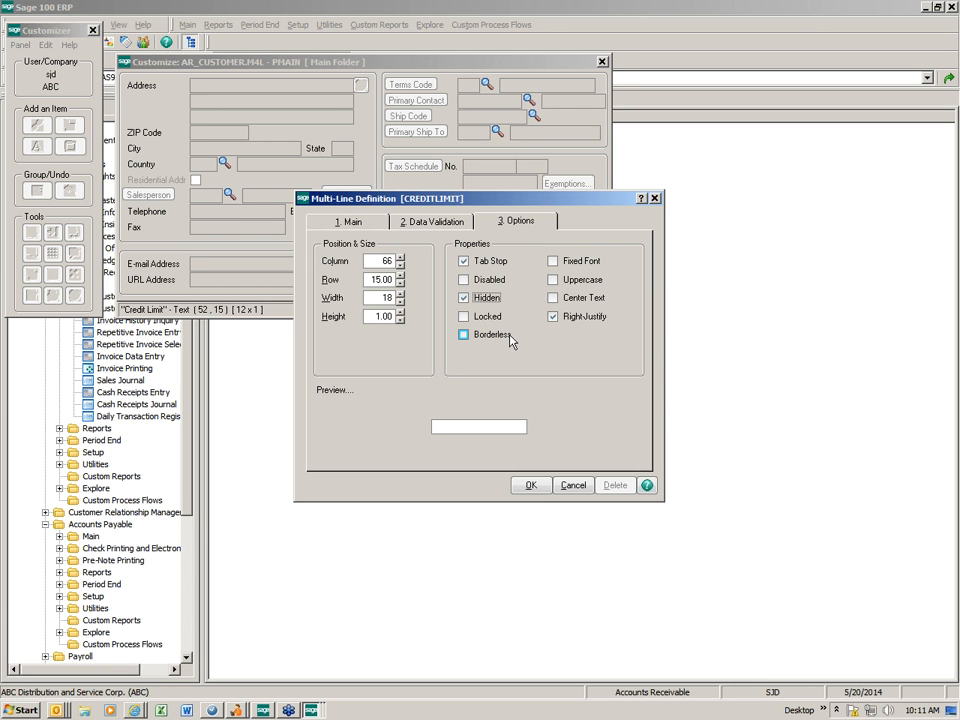
click(529, 485)
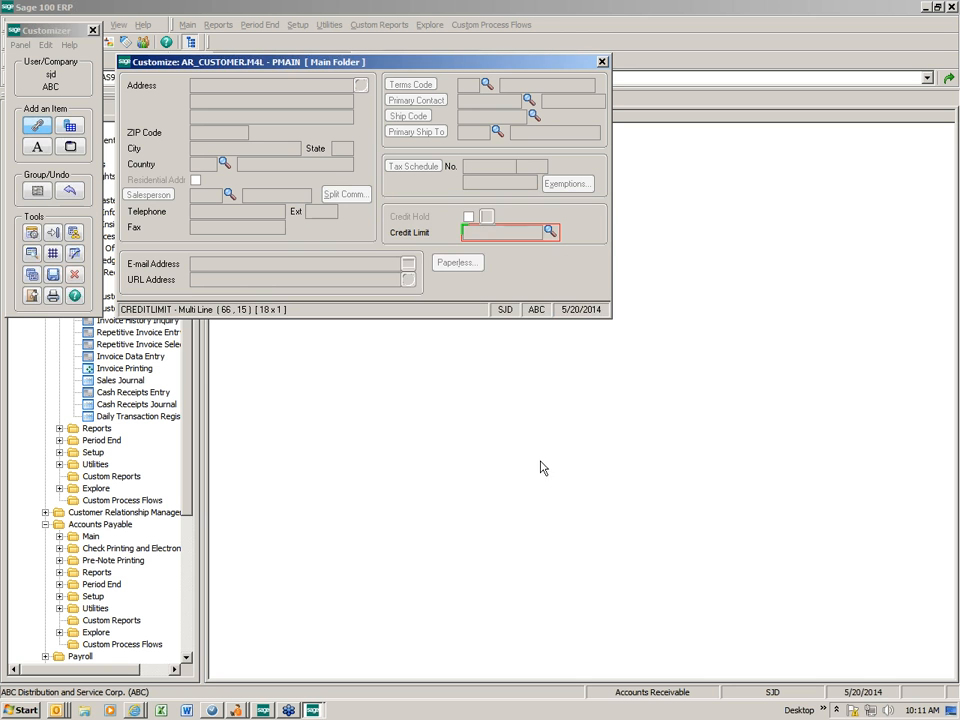
- Save the customized Main panel and exit the Customizer back to the launcher
click(53, 276)
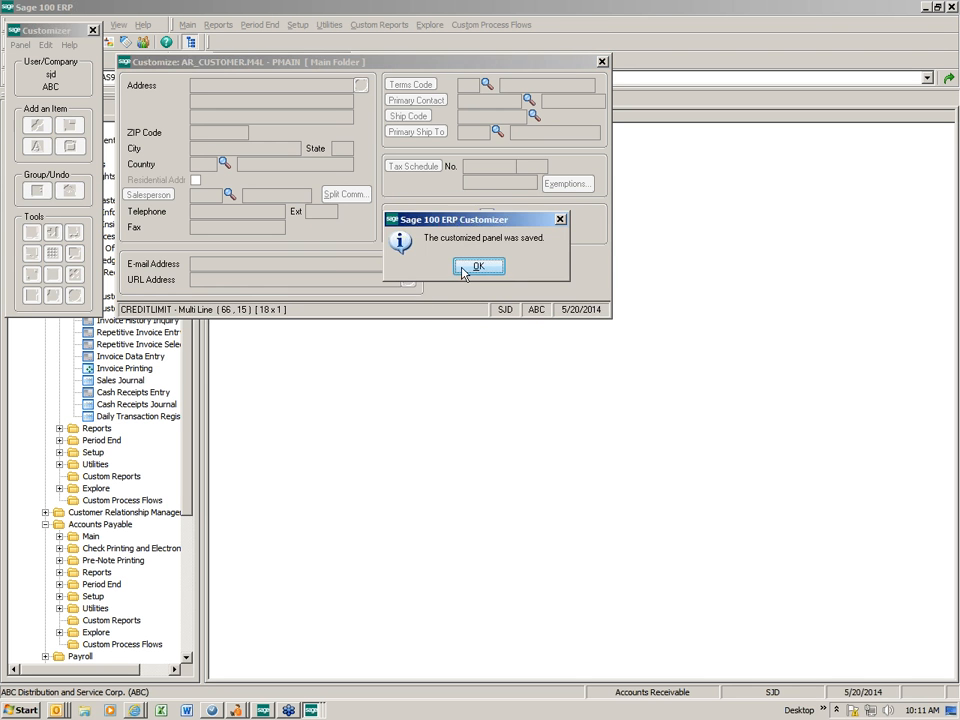
click(484, 265)
click(602, 61)
click(613, 61)
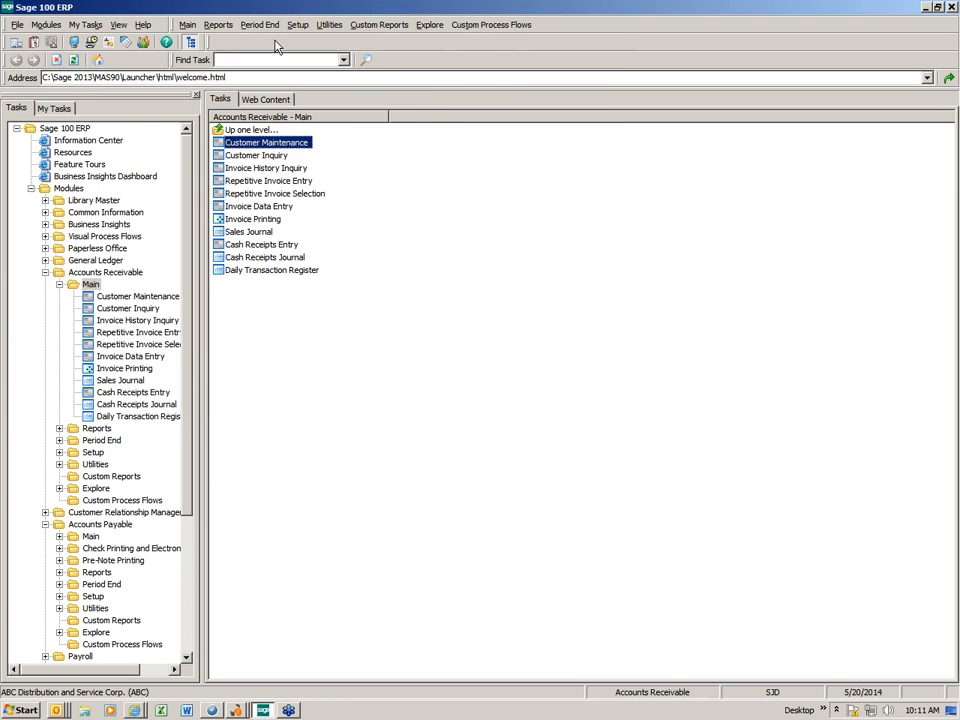
- Open Customer Maintenance, load the first customer, check the Additional tab, close it, and expand Library Master
double_click(252, 142)
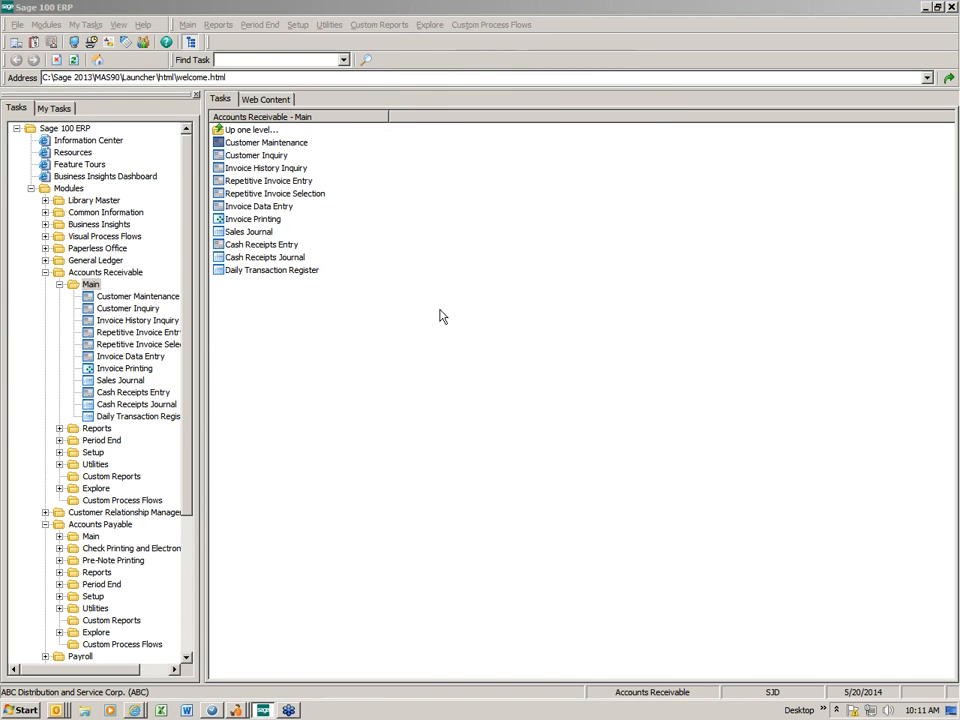
click(268, 117)
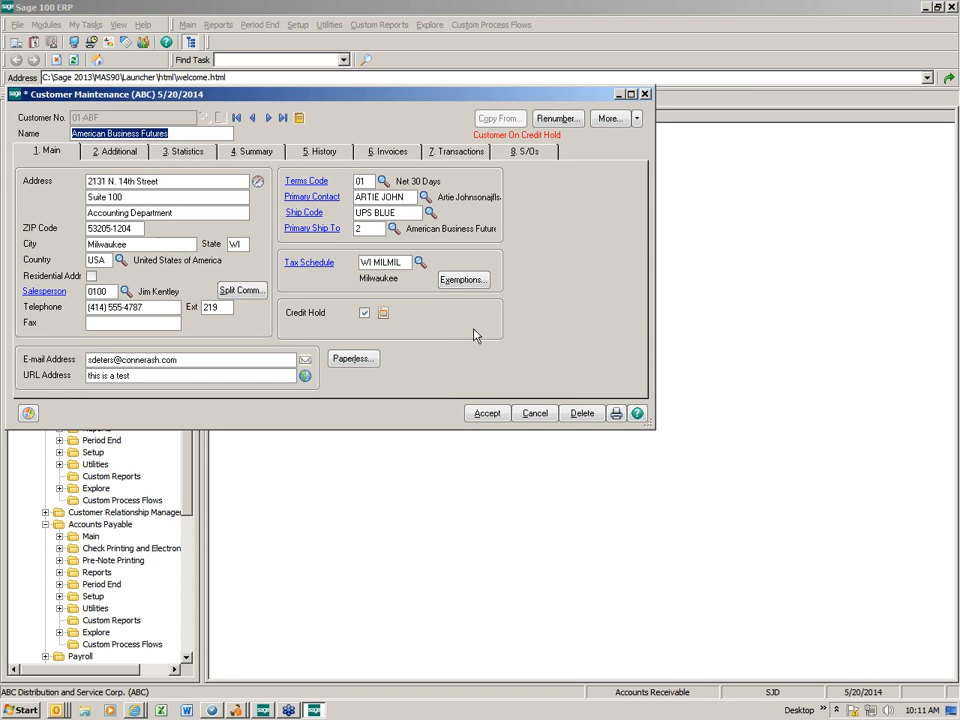
click(110, 154)
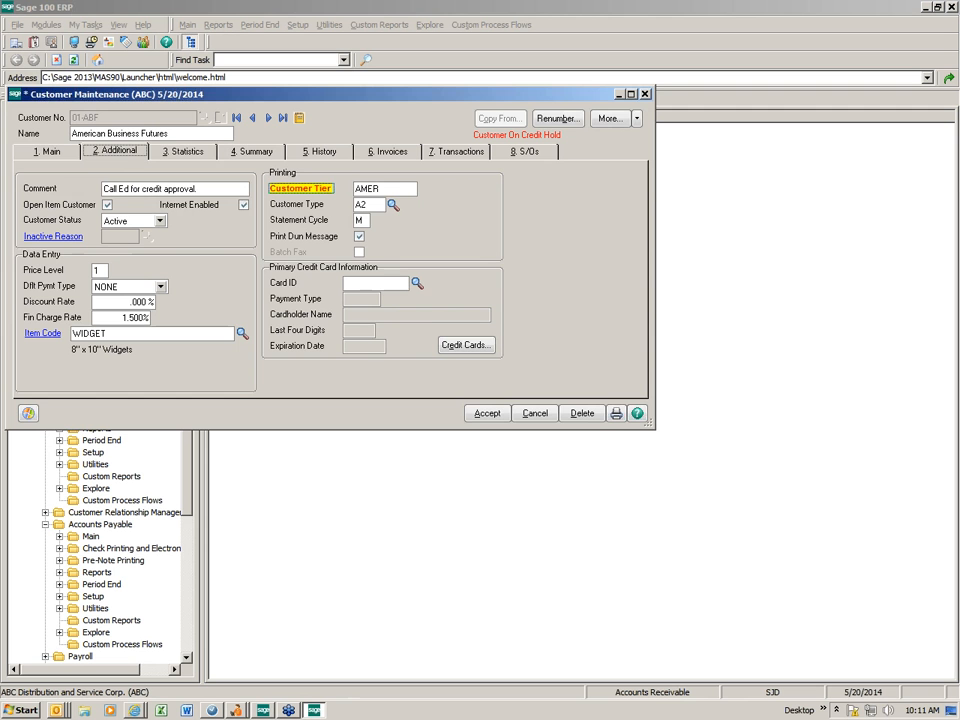
click(645, 94)
click(98, 201)
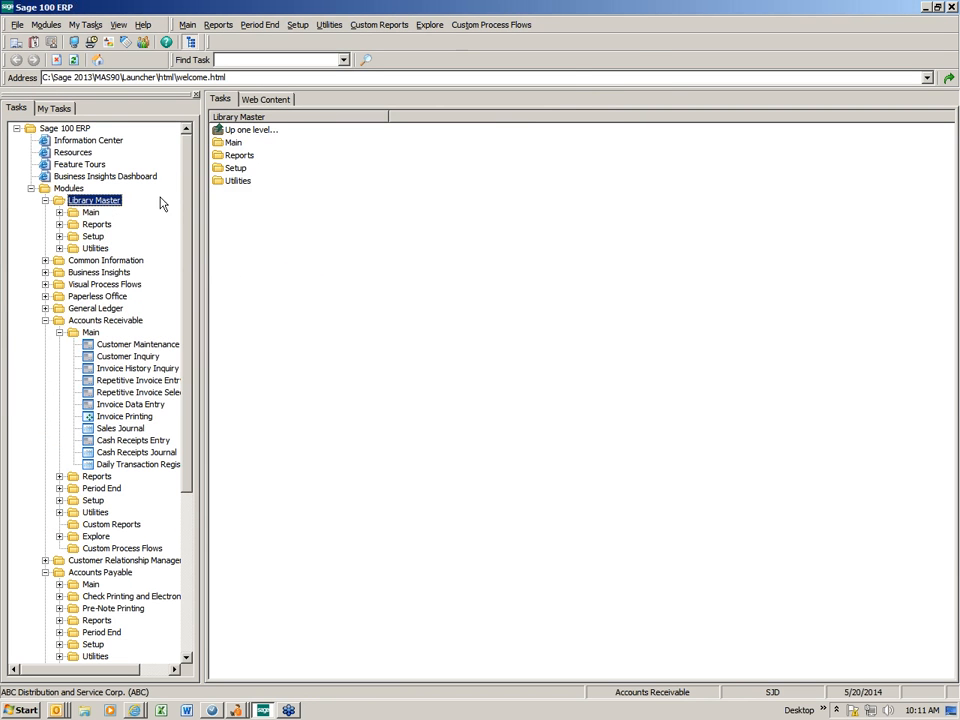
- Show Library Master's Main tasks and load a user's record in User Maintenance
click(90, 213)
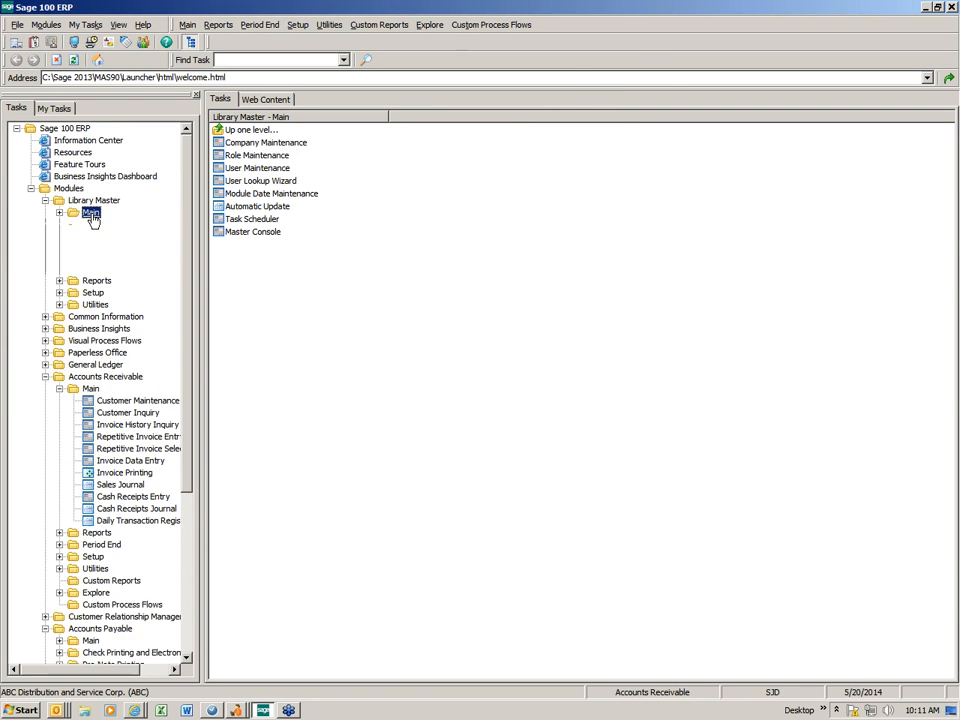
click(249, 172)
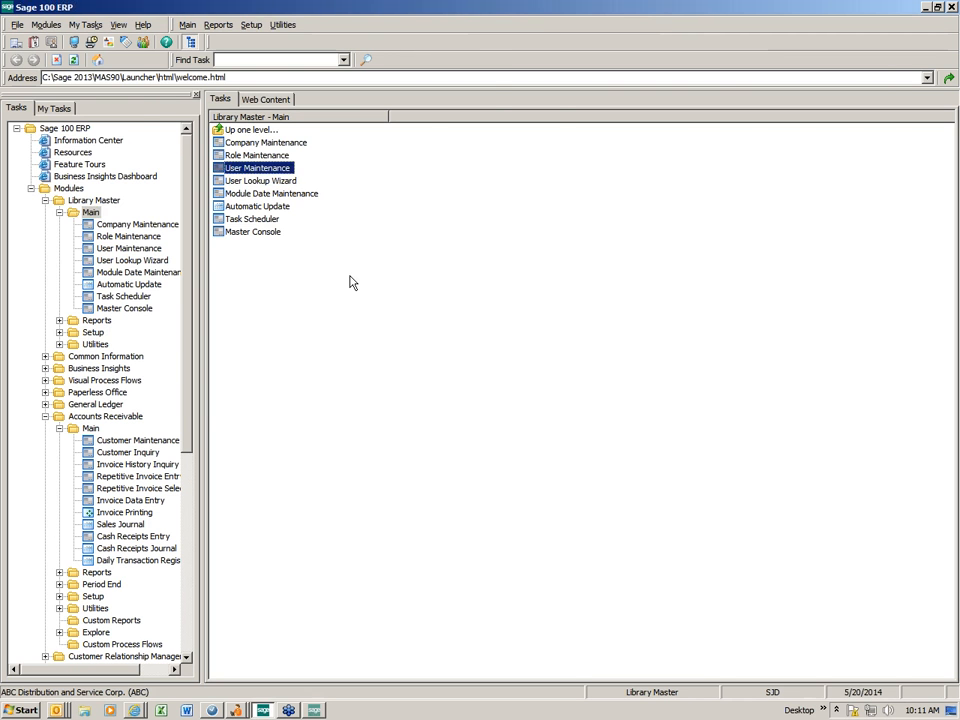
click(183, 109)
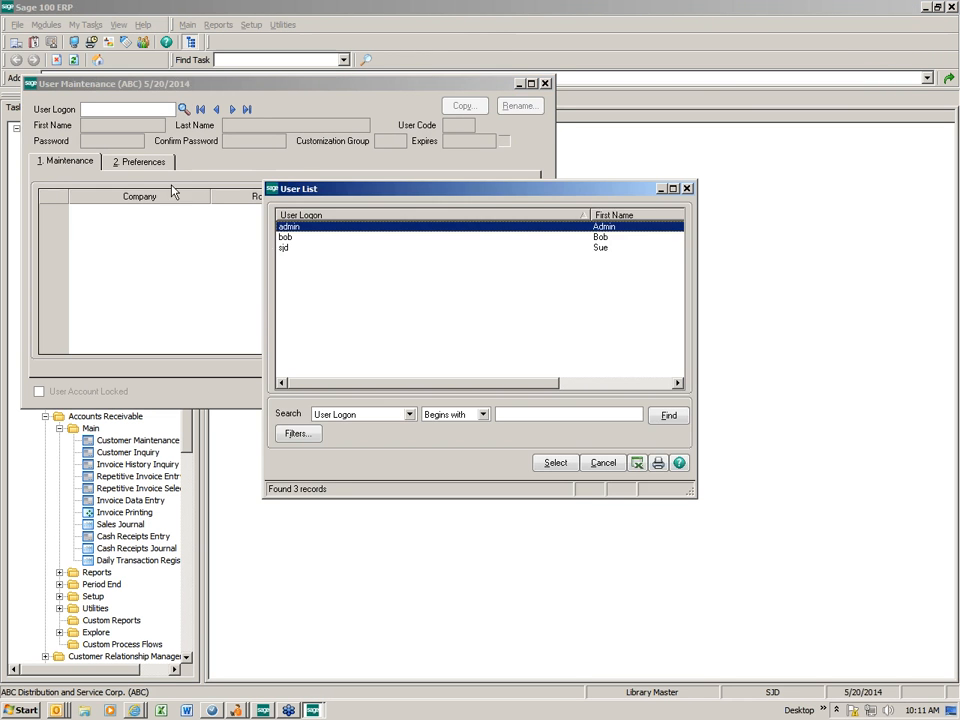
double_click(317, 250)
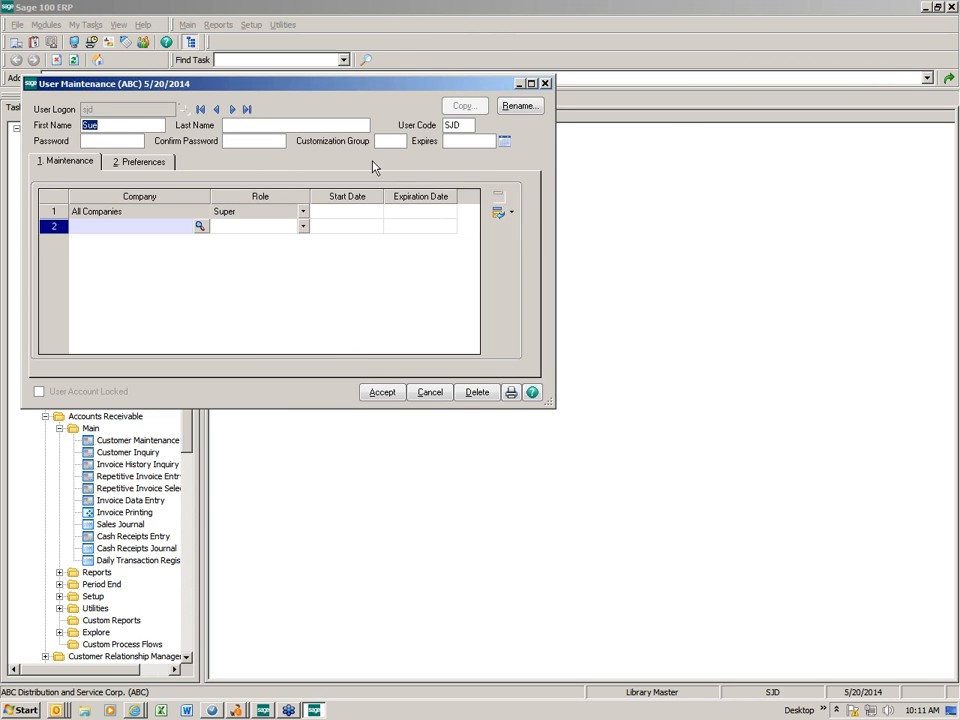
- Type SLS as Customization Group, clear it, and close User Maintenance without saving
click(390, 141)
text(SLS)
key(BackSpace)
key(BackSpace)
key(BackSpace)
click(545, 84)
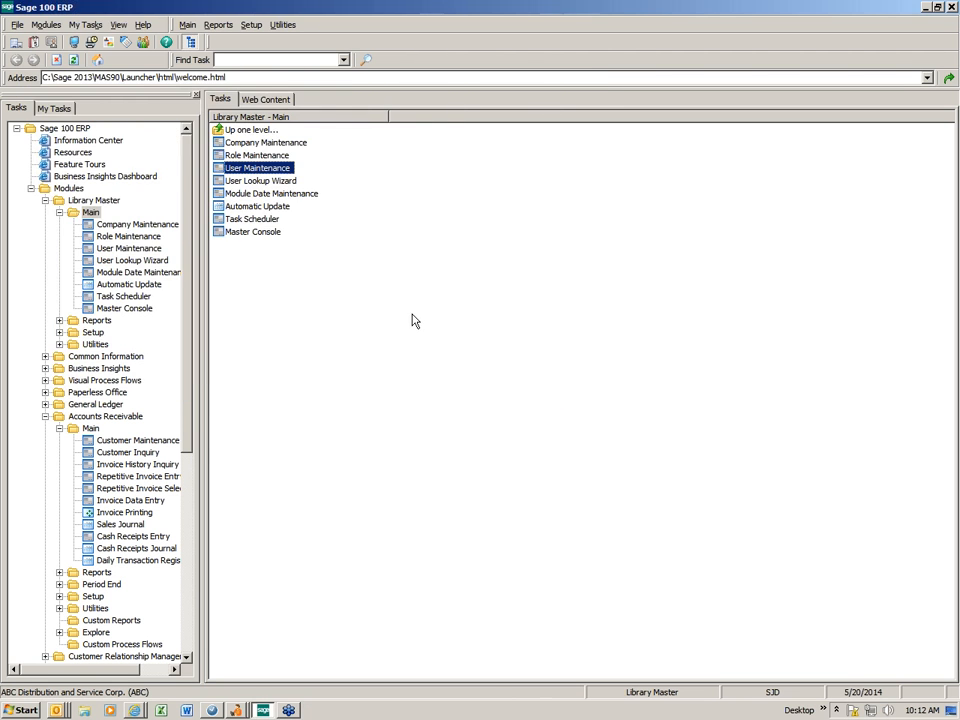
- Collapse Library Master Main, open Customer Maintenance, load American Business Futures and show its Invoices tab
double_click(90, 212)
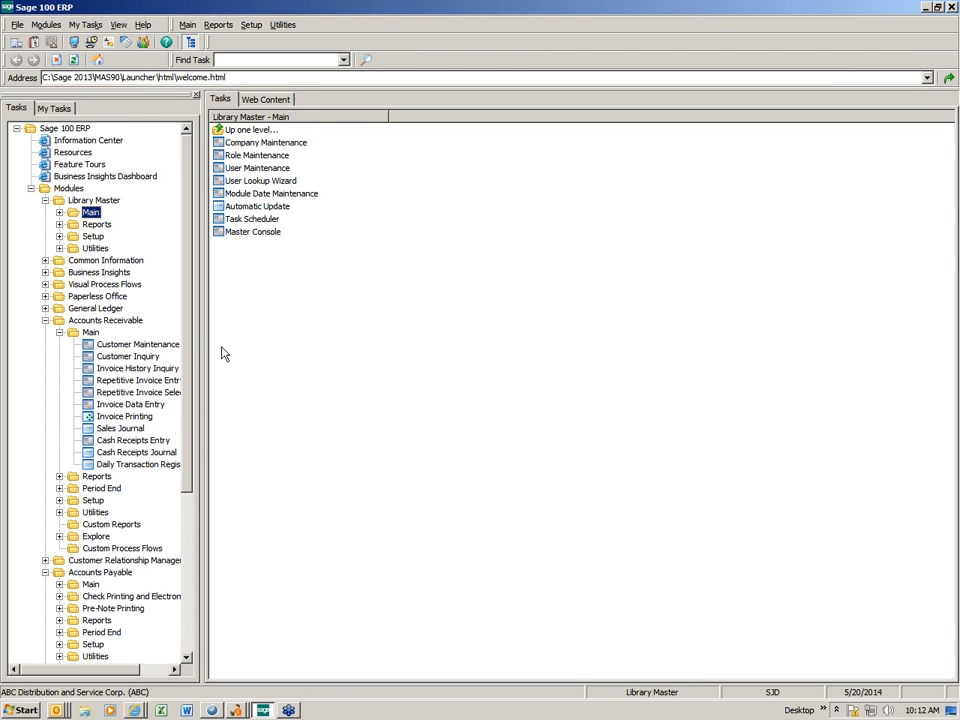
click(124, 345)
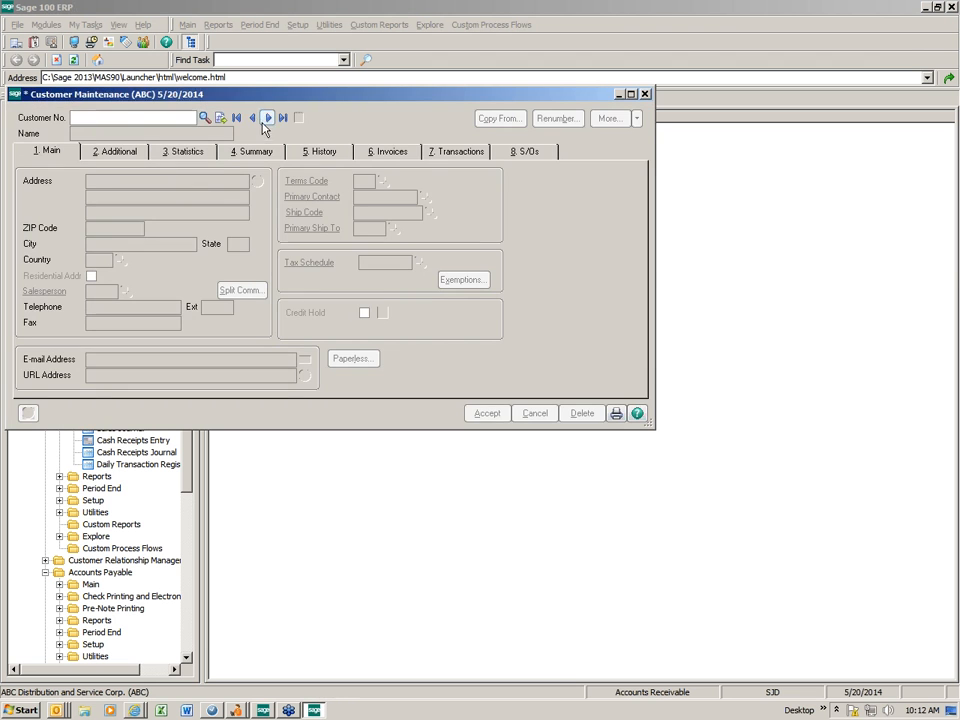
click(267, 118)
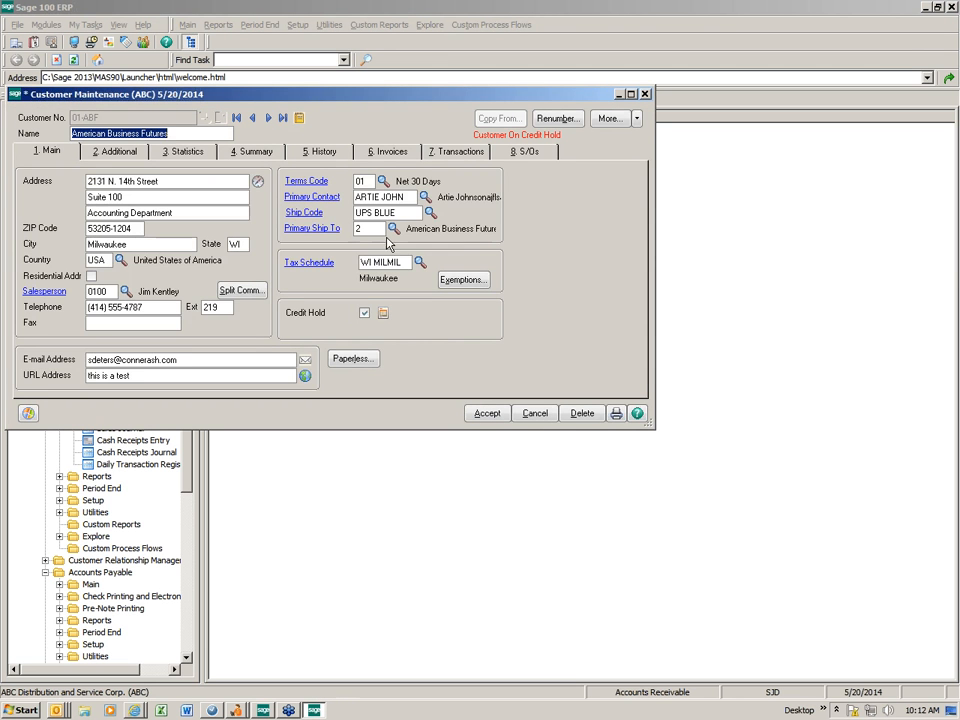
click(399, 153)
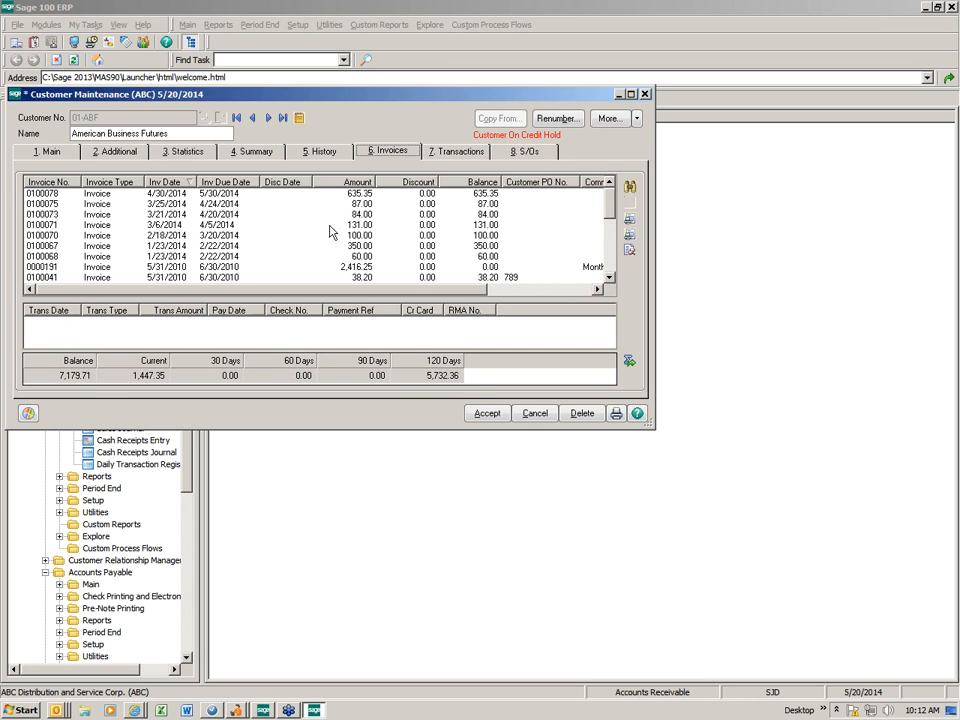
drag(432, 289, 570, 324)
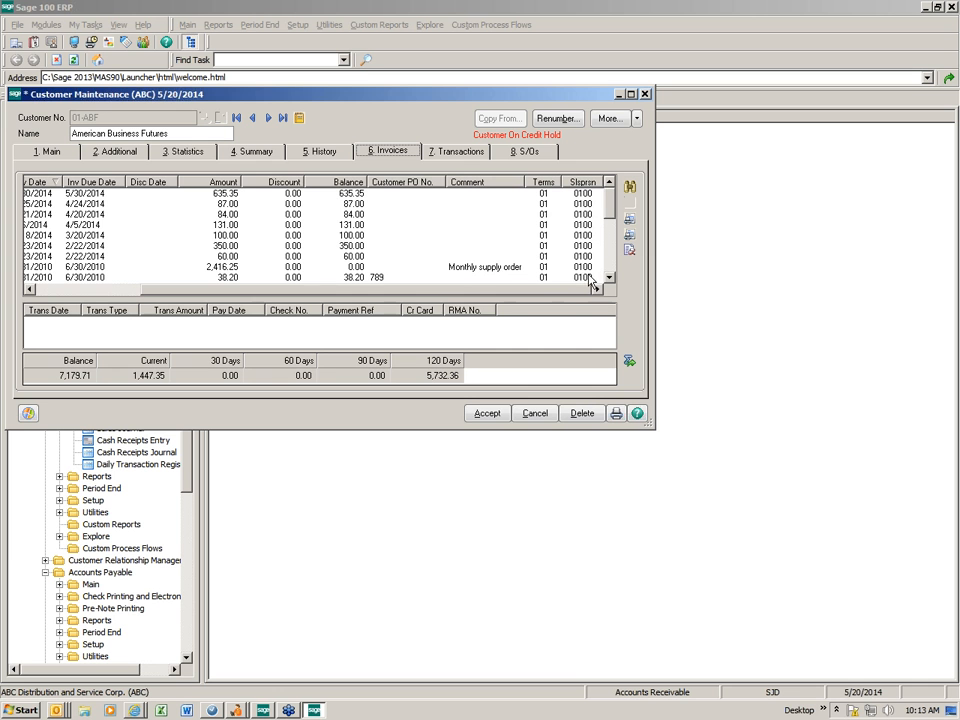
drag(563, 292, 500, 296)
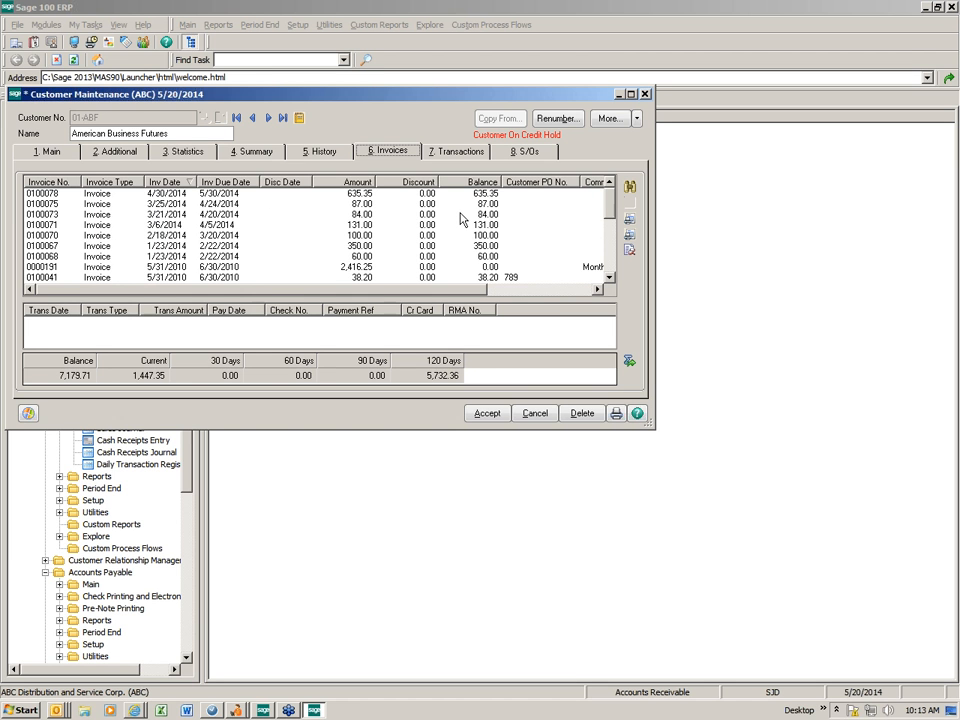
- Open the Invoices panel in the Customizer via Panel Settings and open the LB_OPEN_INVOICES list box definition
right_click(341, 171)
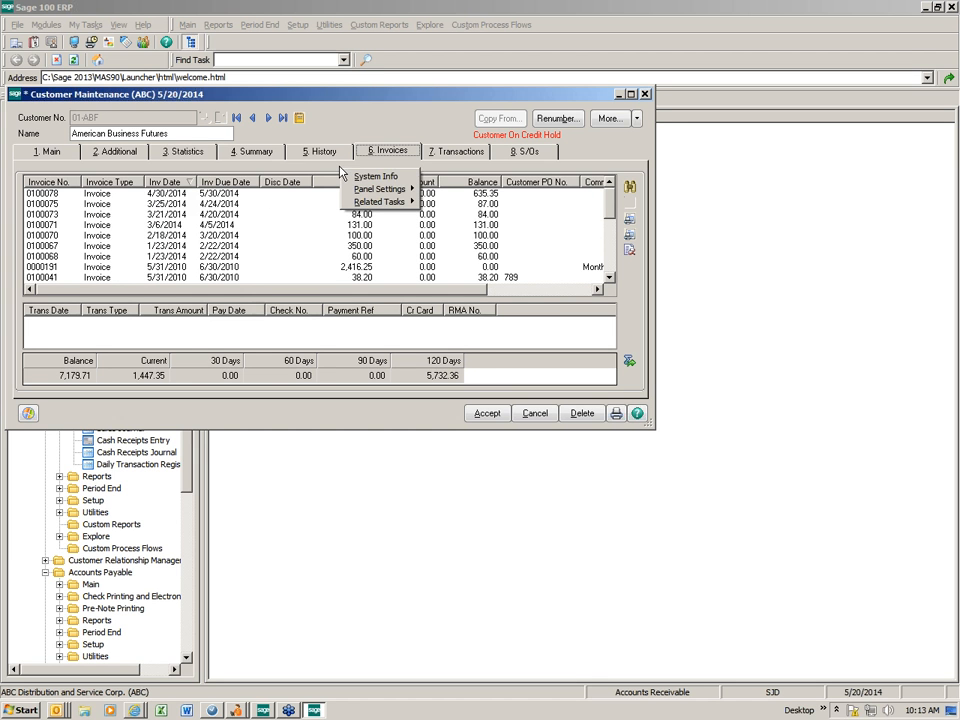
mouse_move(394, 195)
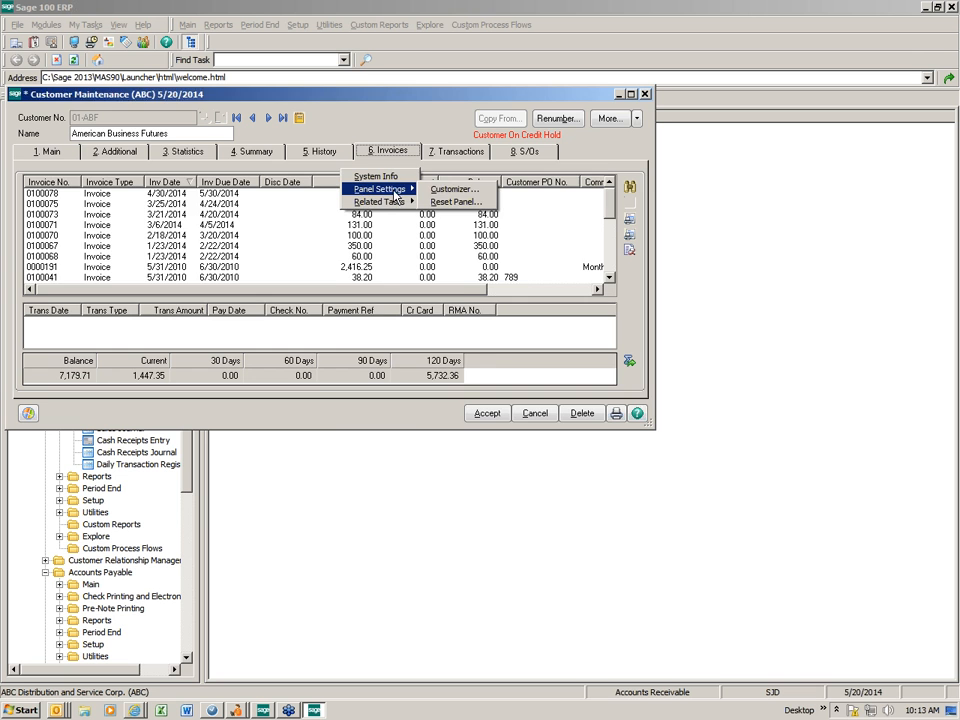
click(445, 189)
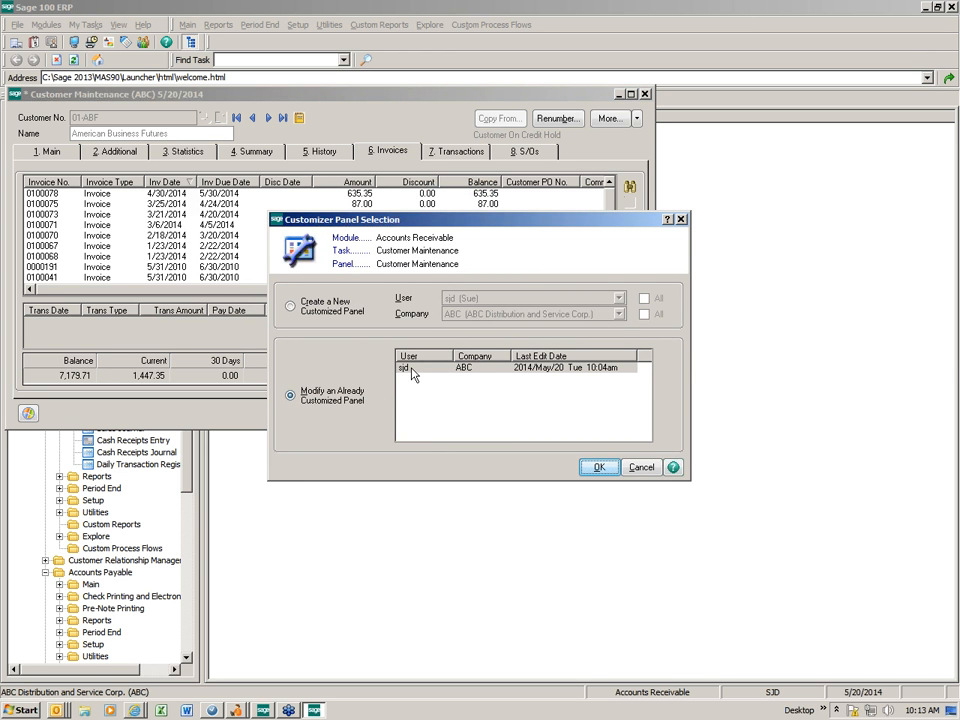
click(596, 467)
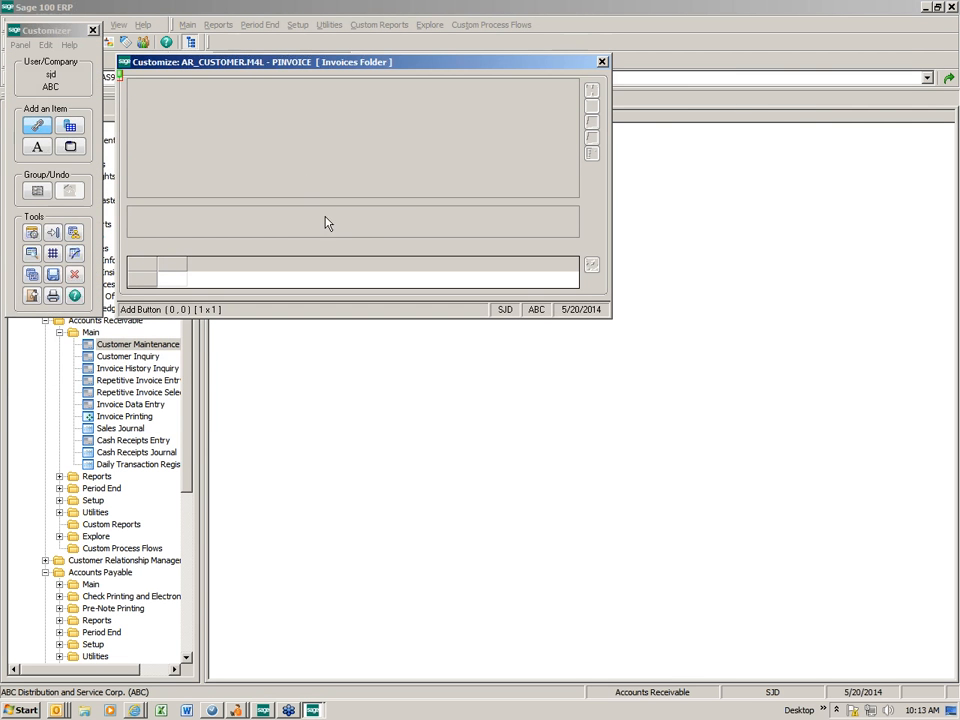
double_click(343, 147)
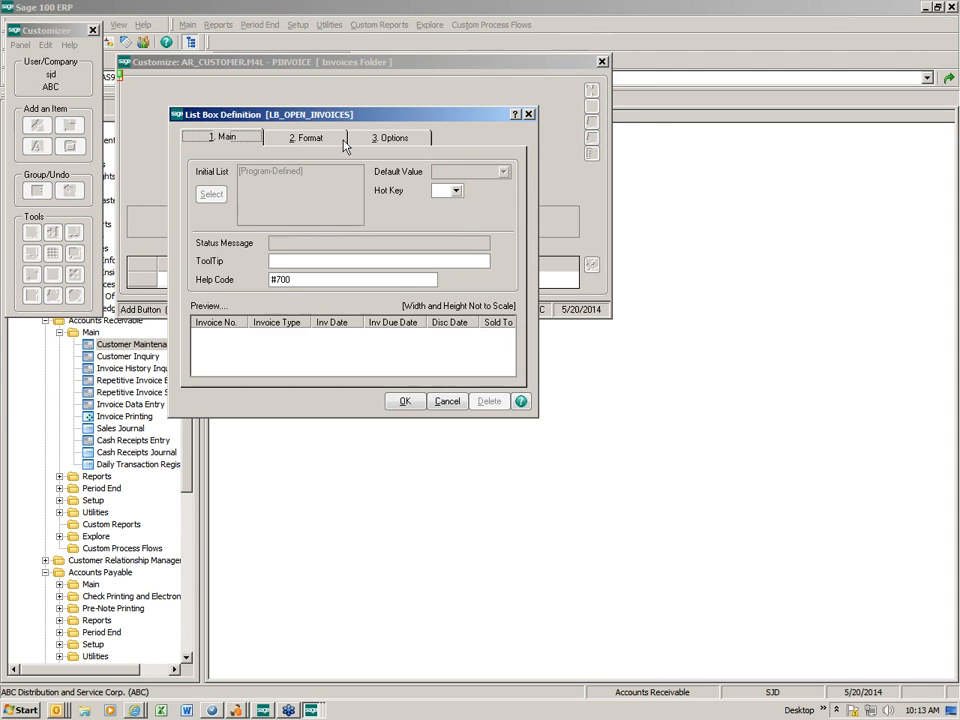
- On the list's 2. Format tab, hide the Disc Date and Discount columns
click(311, 150)
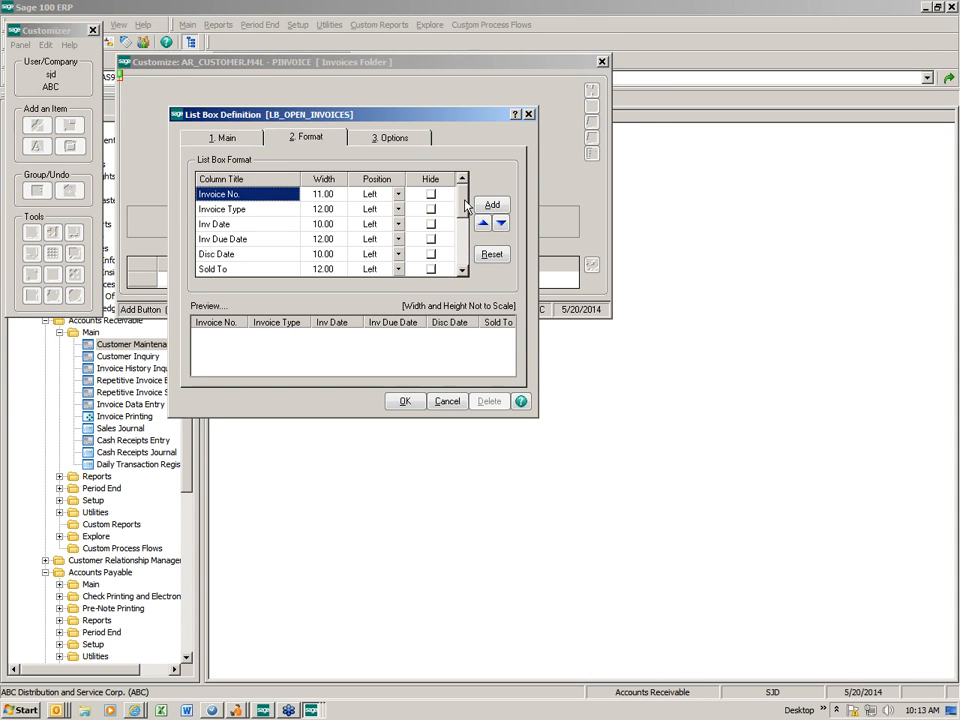
click(465, 240)
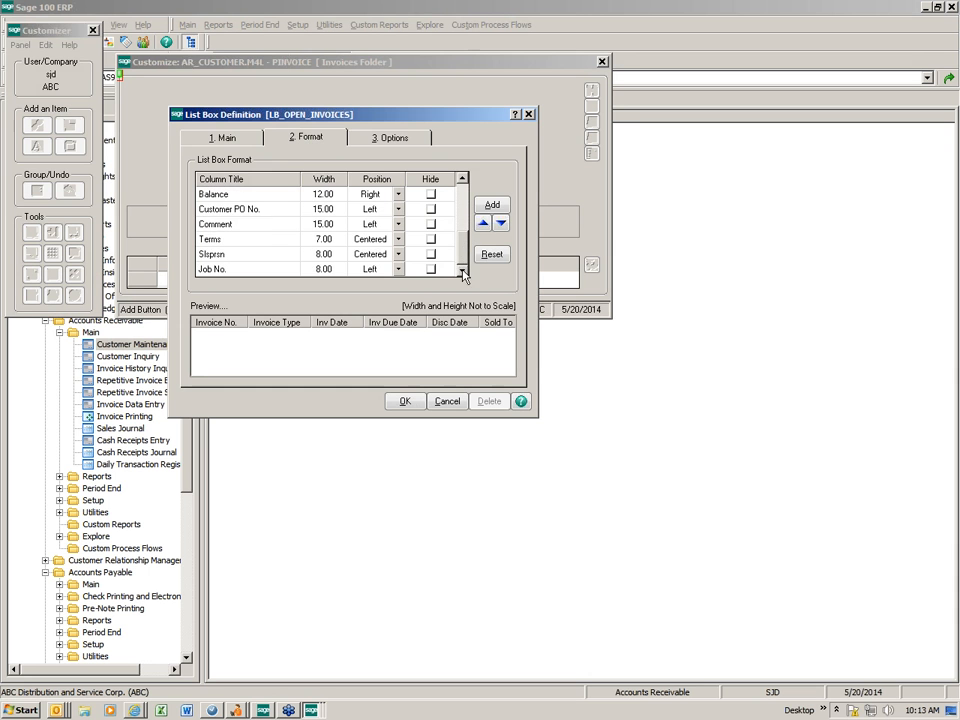
drag(463, 182, 463, 181)
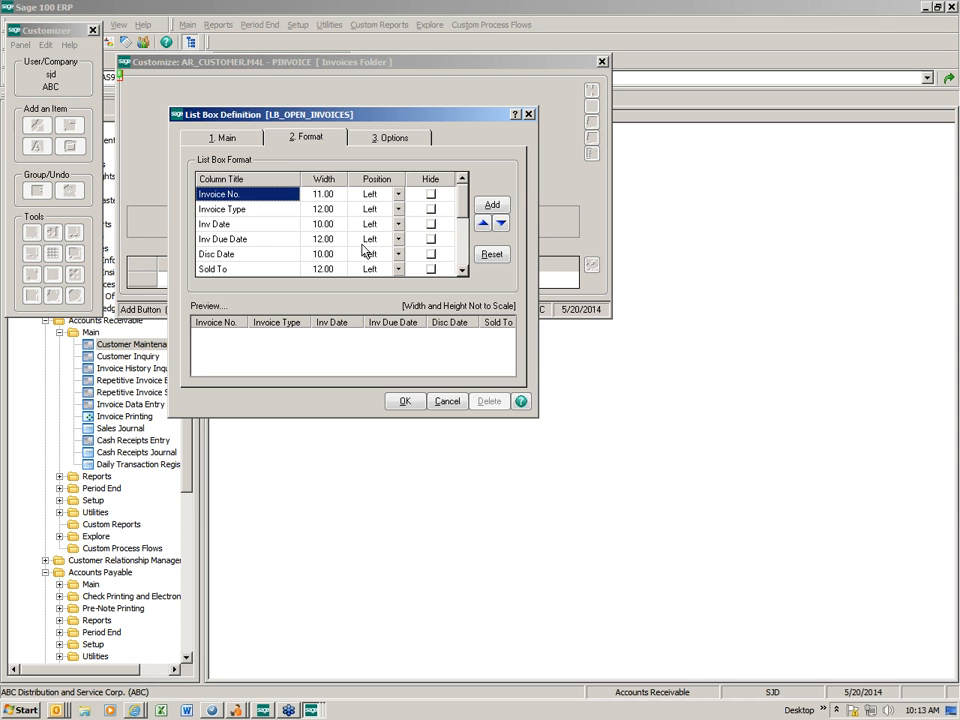
click(431, 254)
click(431, 254)
click(463, 270)
click(463, 270)
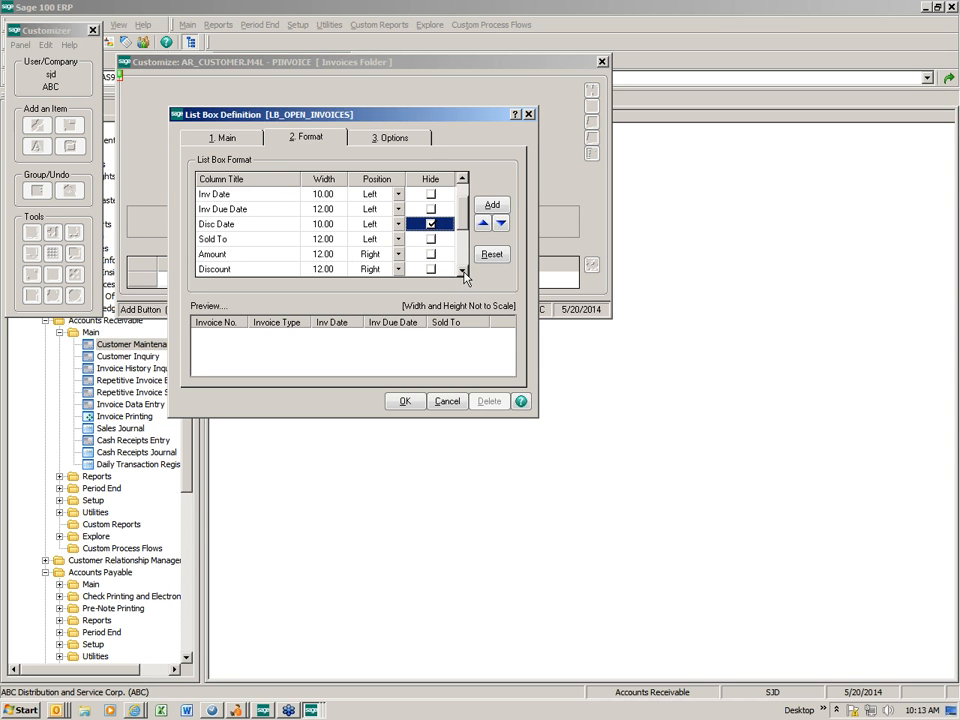
click(440, 269)
click(440, 269)
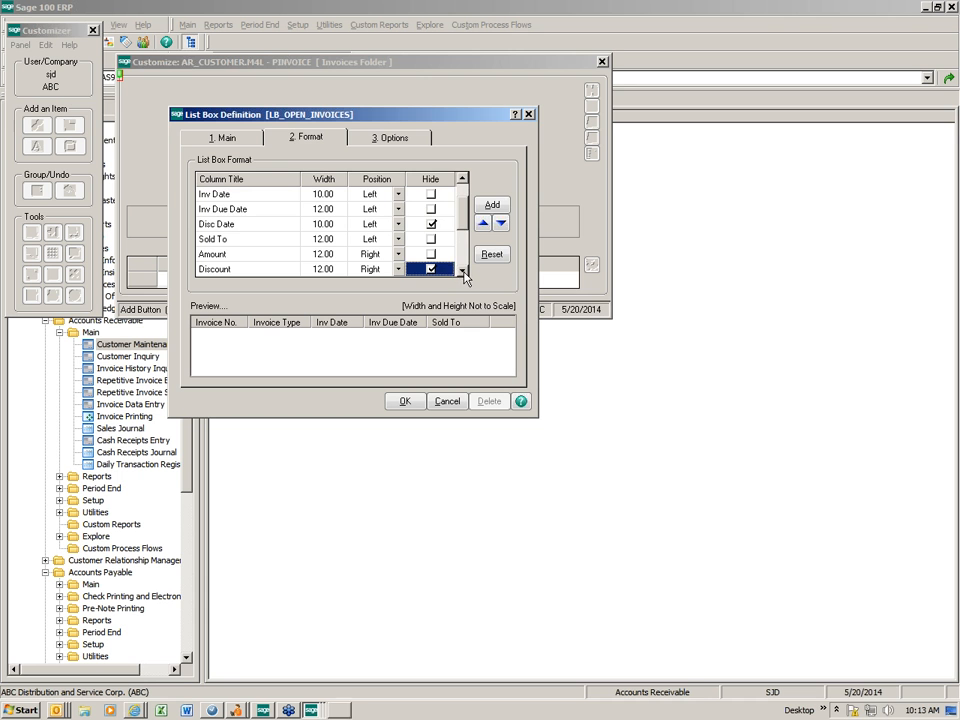
- Hide the Terms, Slsprsn and Job No. columns, then bring up the Field Selection list
click(463, 270)
click(463, 270)
click(463, 270)
click(463, 270)
click(463, 270)
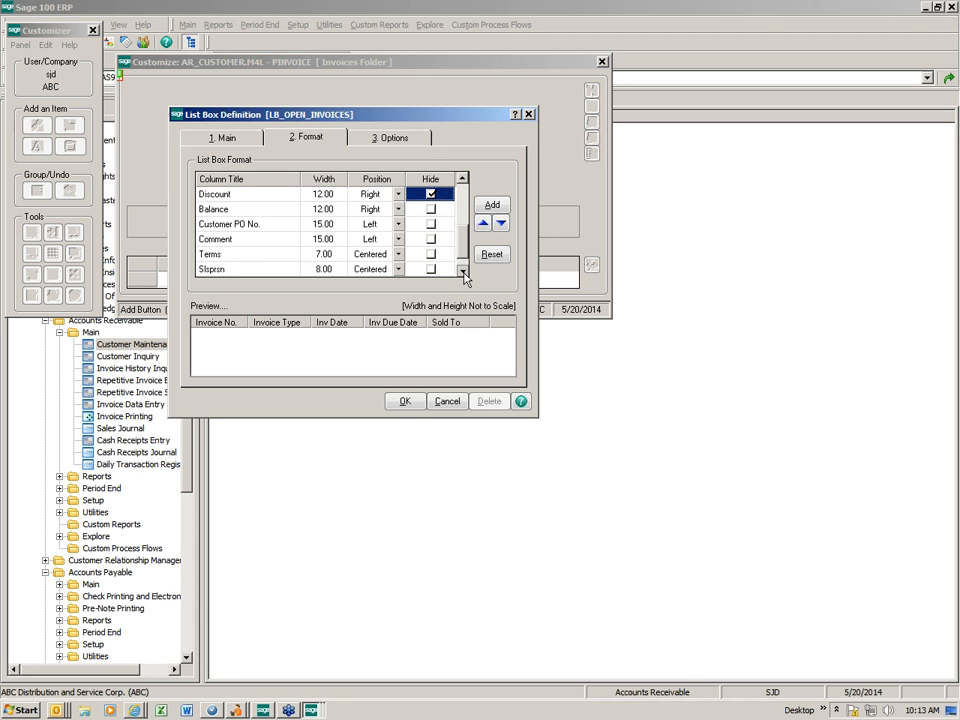
double_click(434, 261)
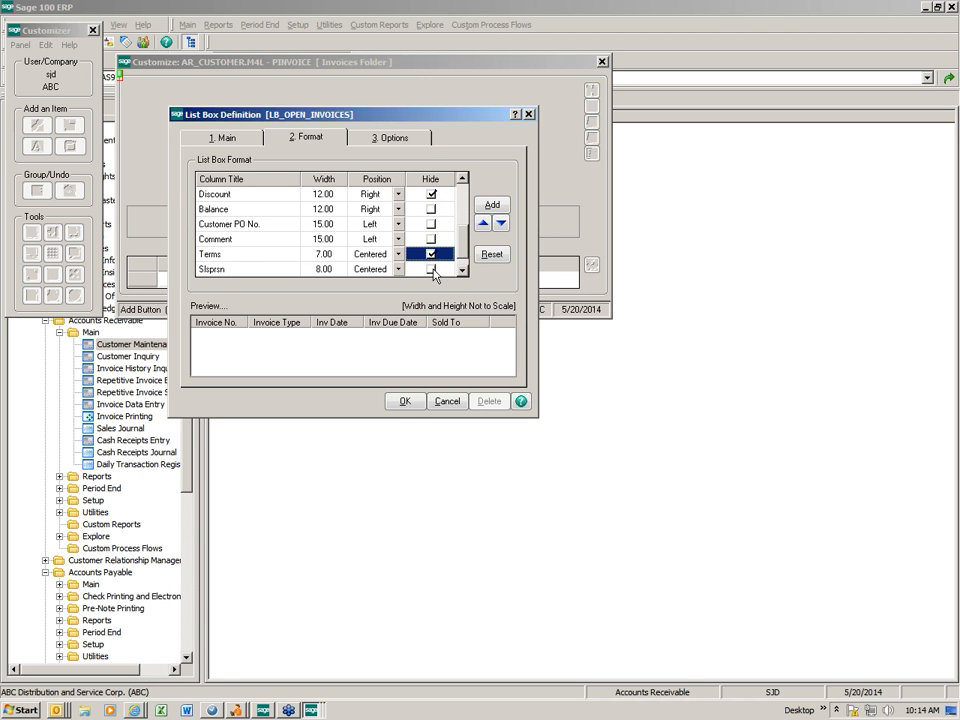
click(434, 269)
click(434, 269)
click(463, 270)
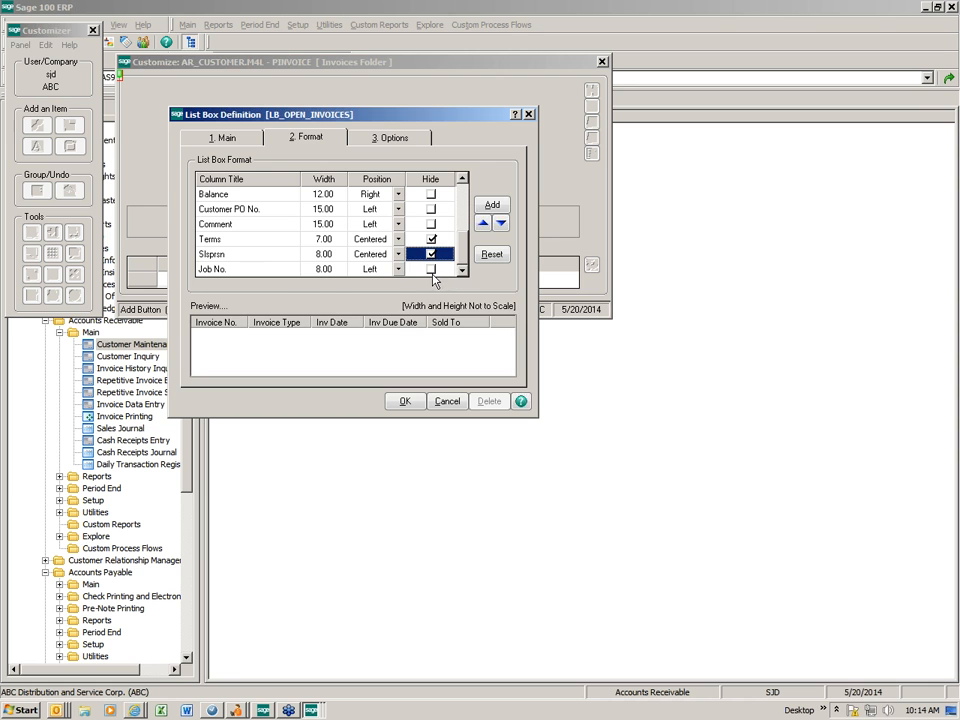
double_click(431, 270)
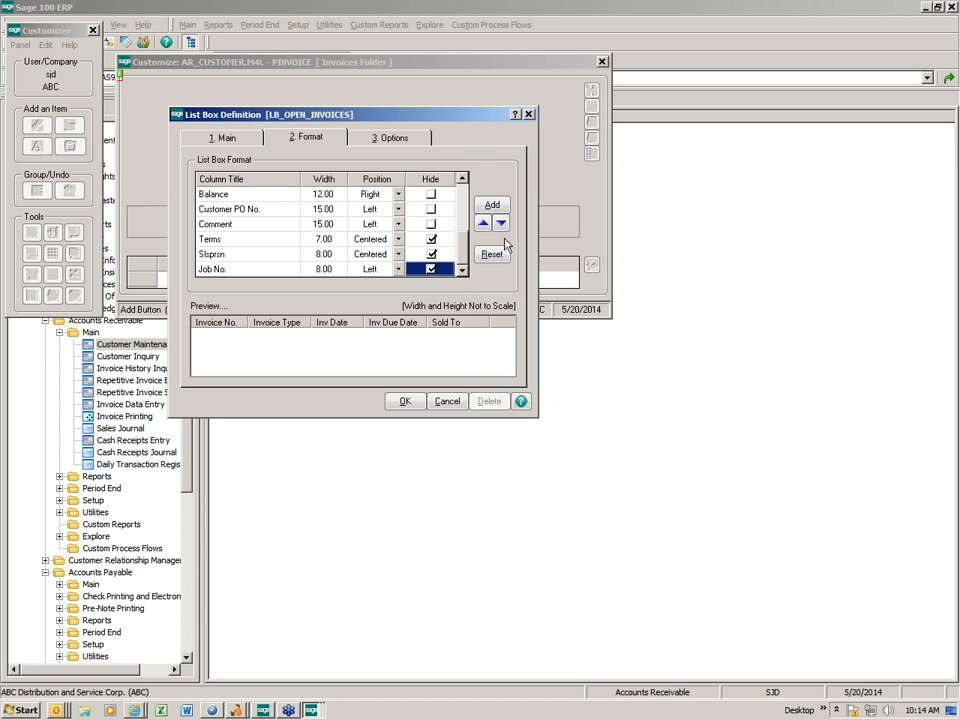
click(492, 206)
- Close Field Selection without adding fields and confirm the List Box Definition column changes
drag(445, 283, 438, 433)
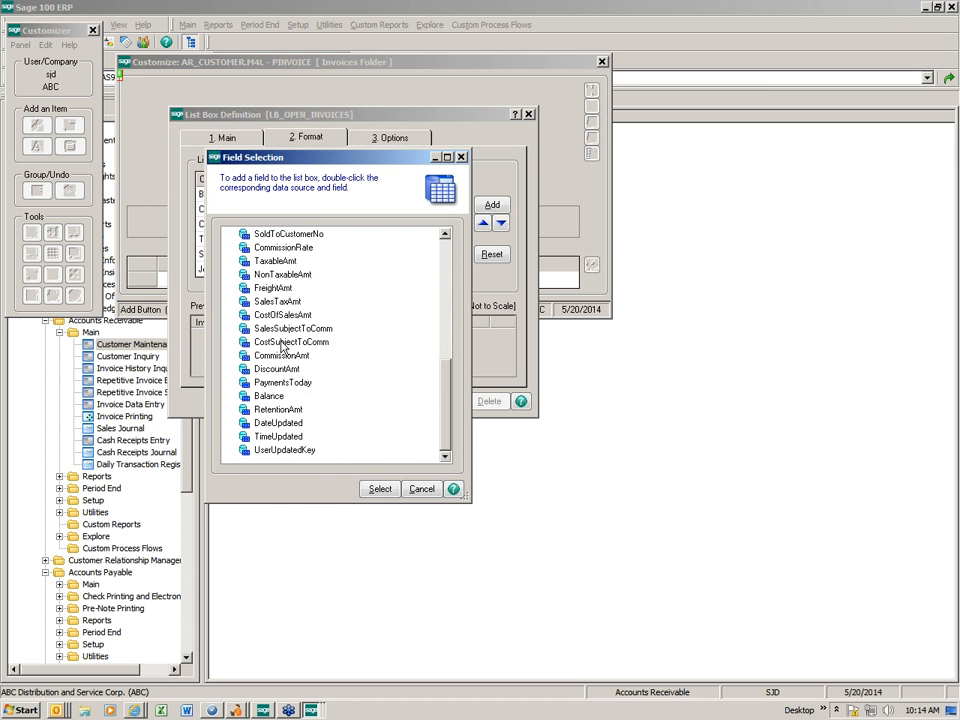
scroll(334, 300, up, 10)
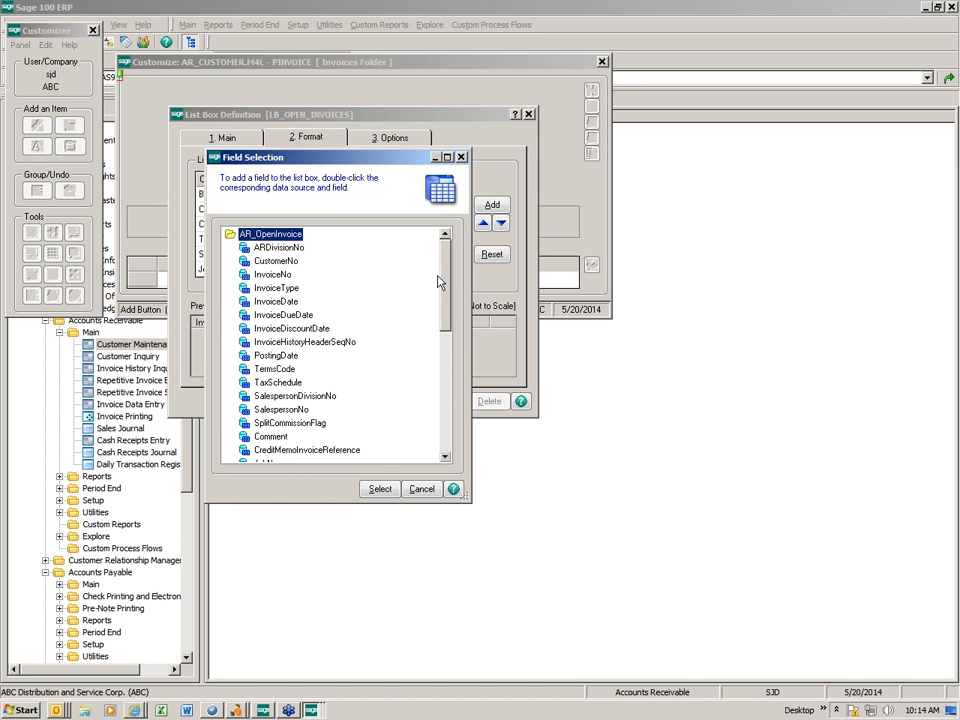
drag(441, 277, 442, 292)
mouse_move(442, 309)
mouse_down()
mouse_move(448, 400)
mouse_move(452, 313)
mouse_up()
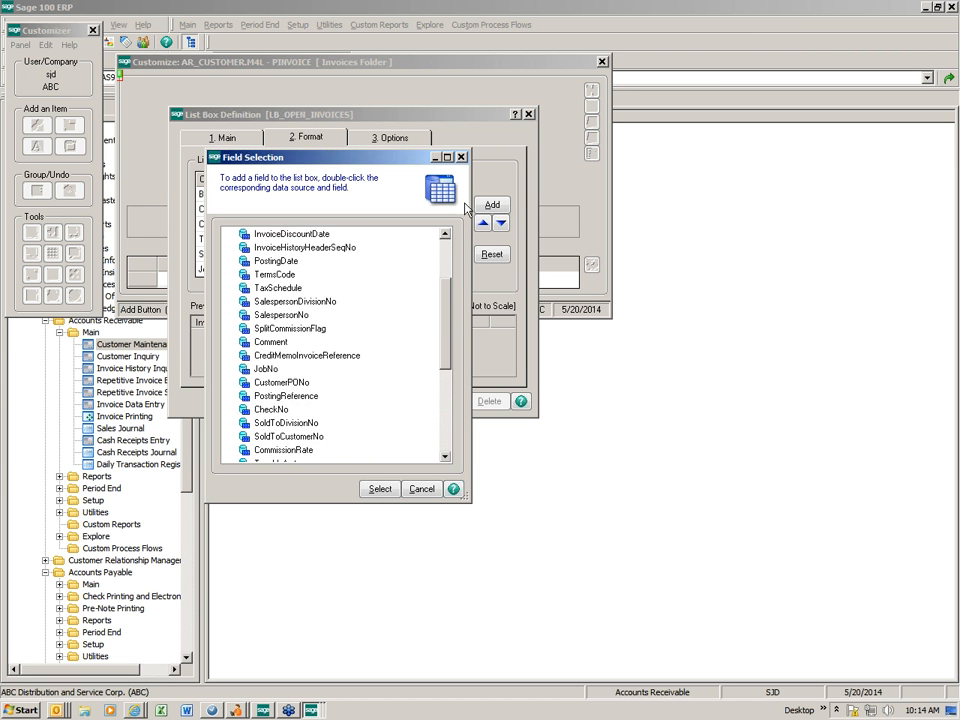
click(461, 157)
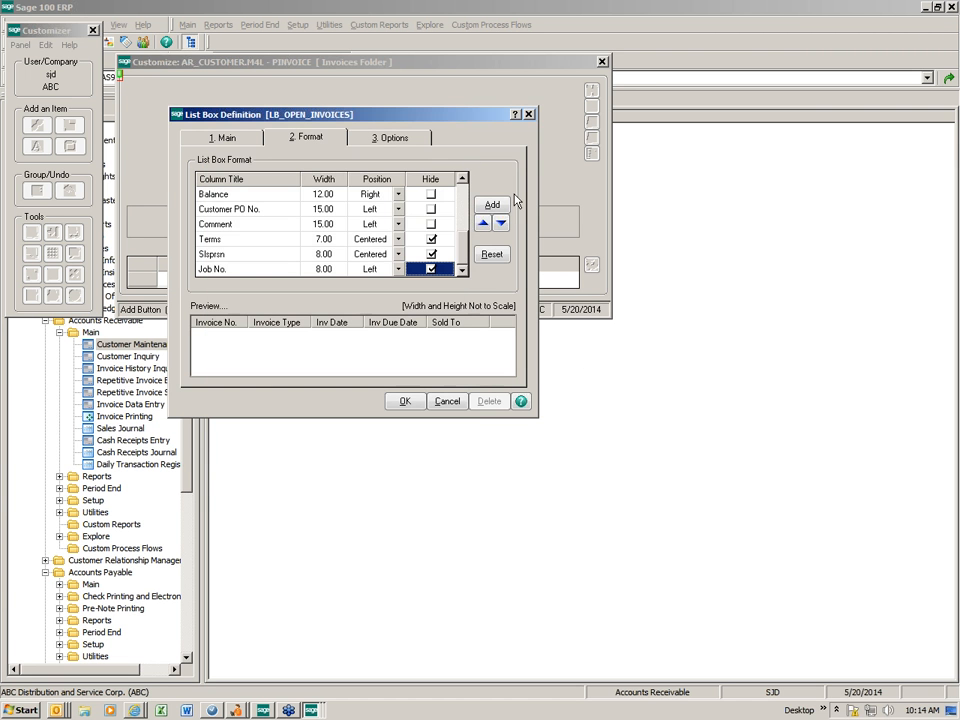
click(402, 404)
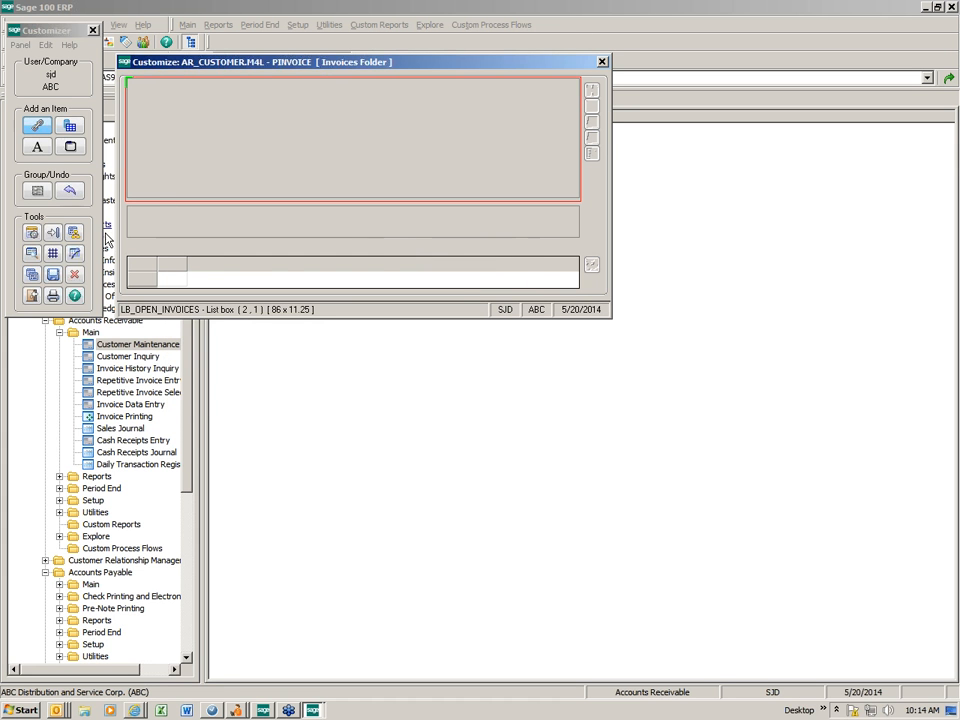
- Save the customized Invoices panel and close the Customizer window
click(53, 274)
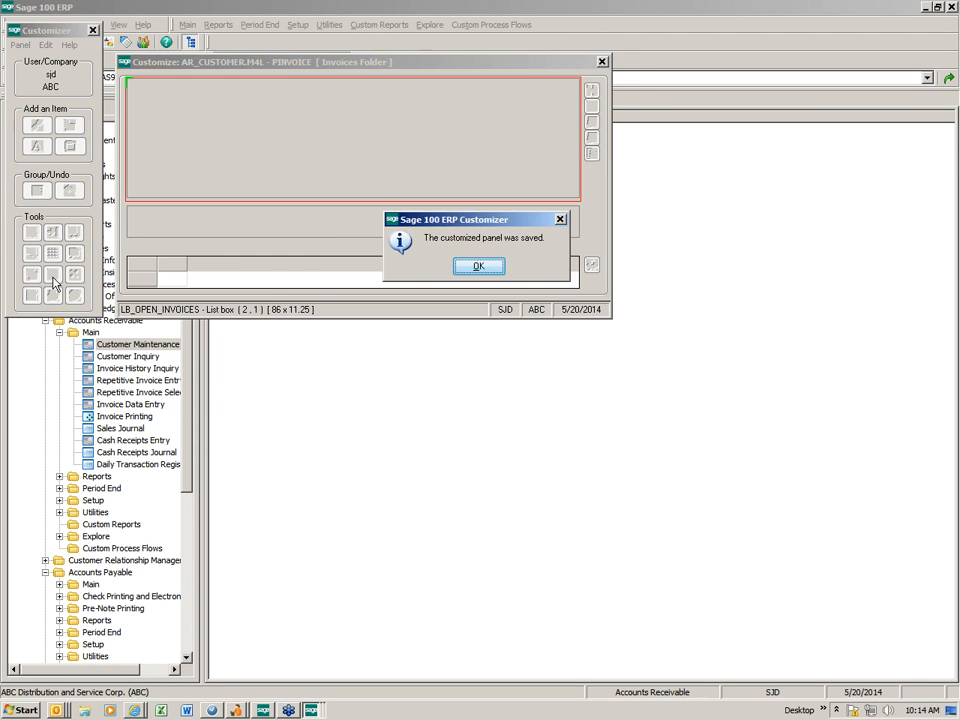
click(478, 266)
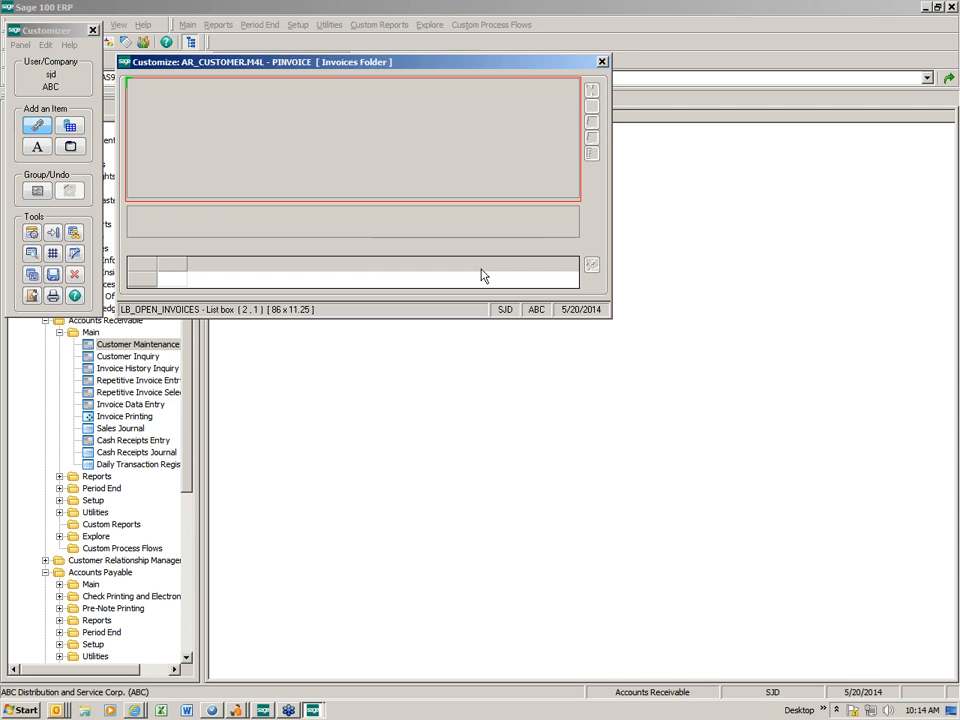
click(603, 62)
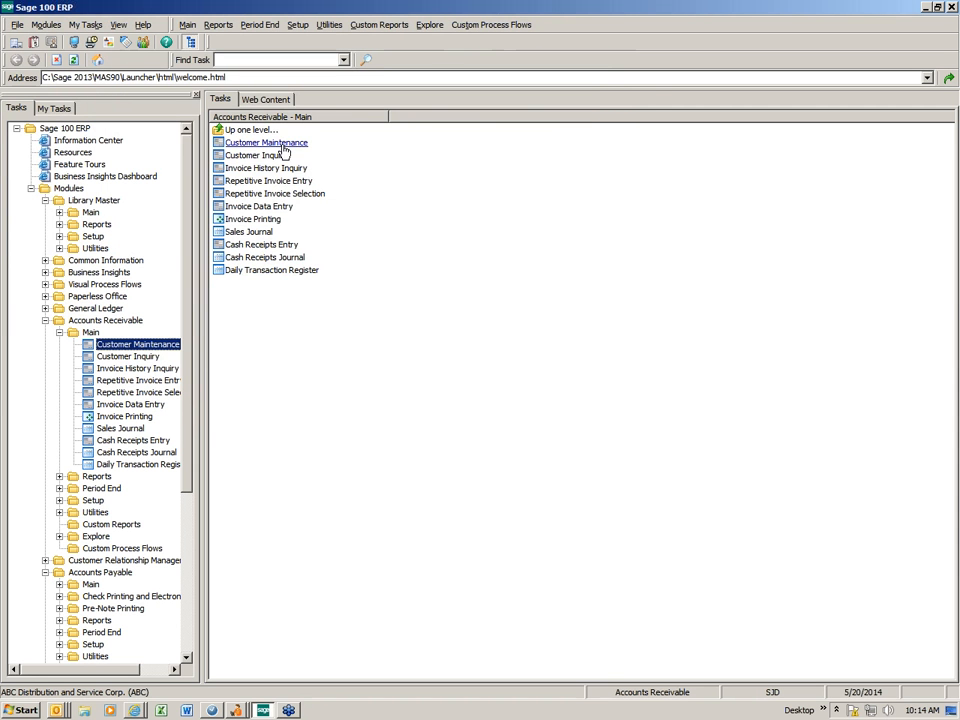
- Reopen American Business Futures in Customer Maintenance, review its trimmed invoice columns, then close it
click(280, 144)
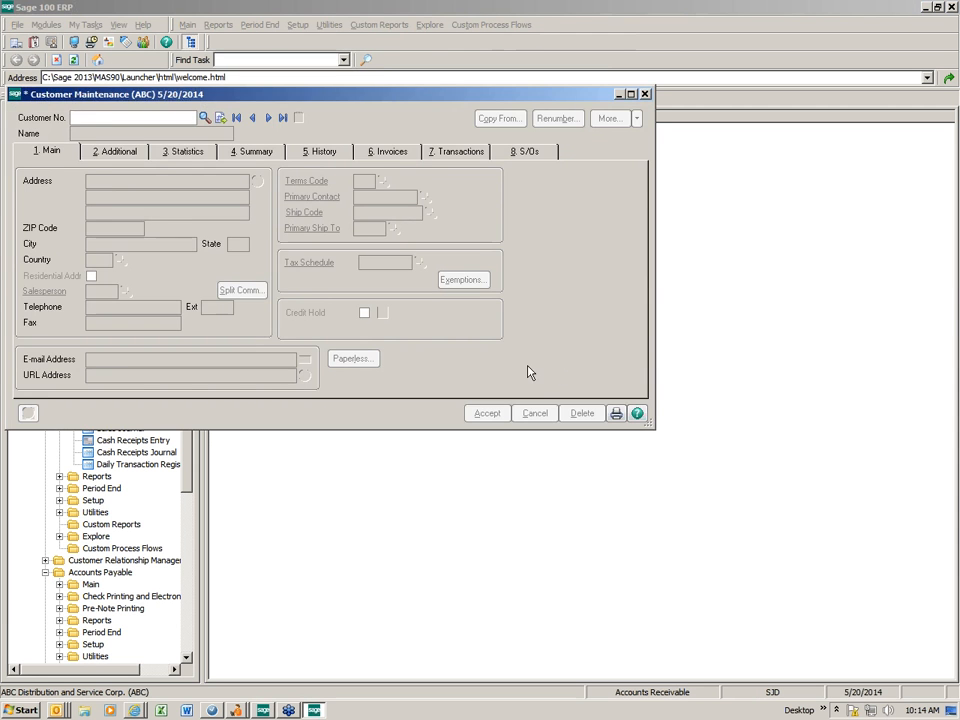
click(268, 117)
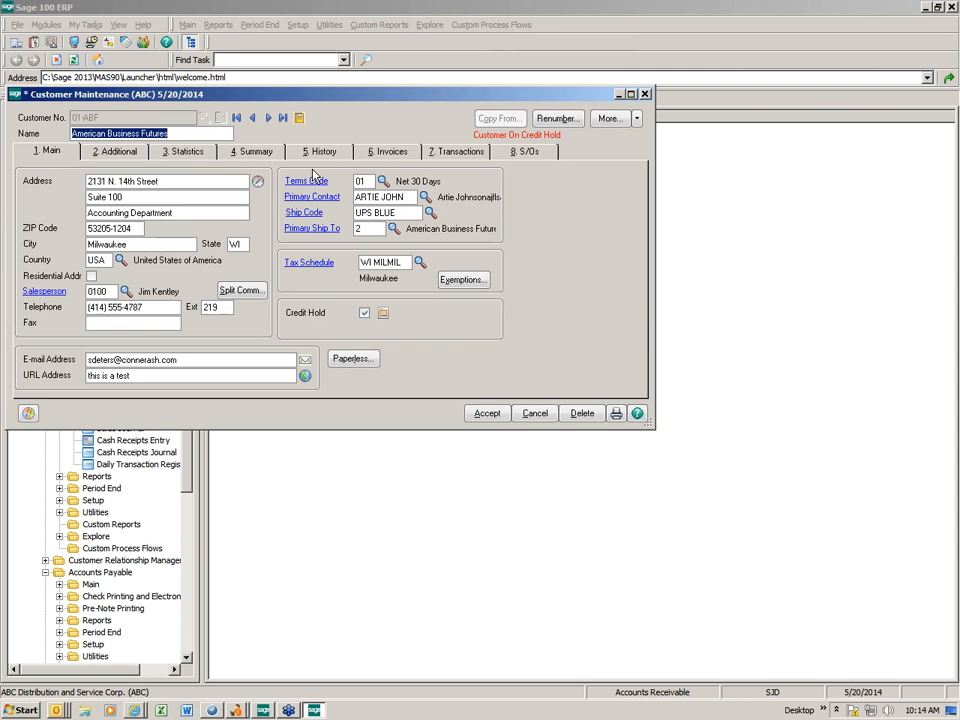
click(389, 151)
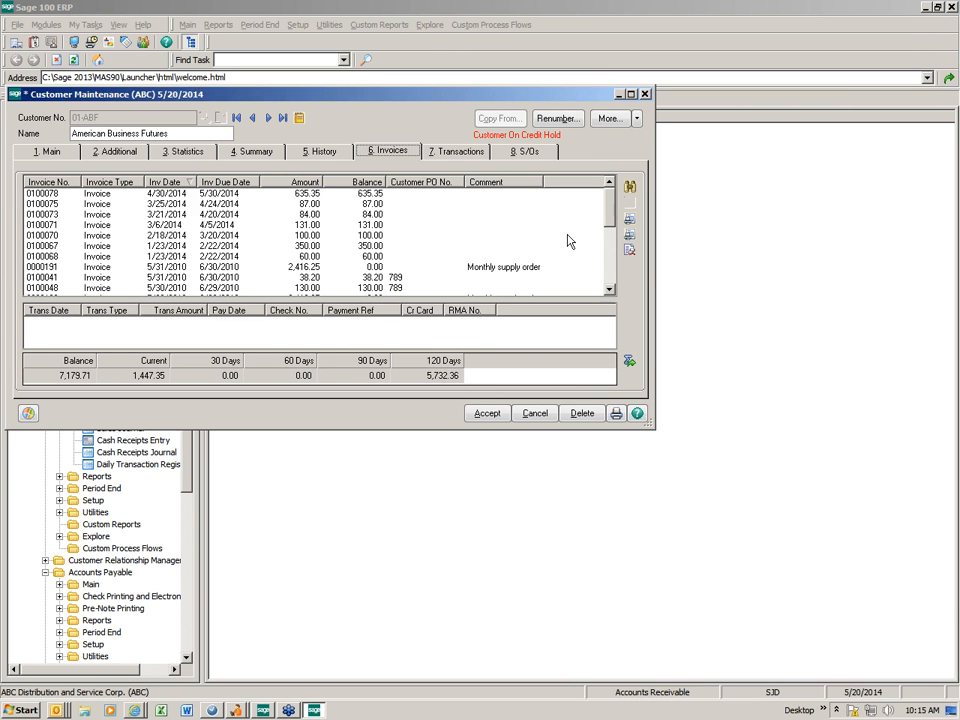
scroll(612, 250, down, 4)
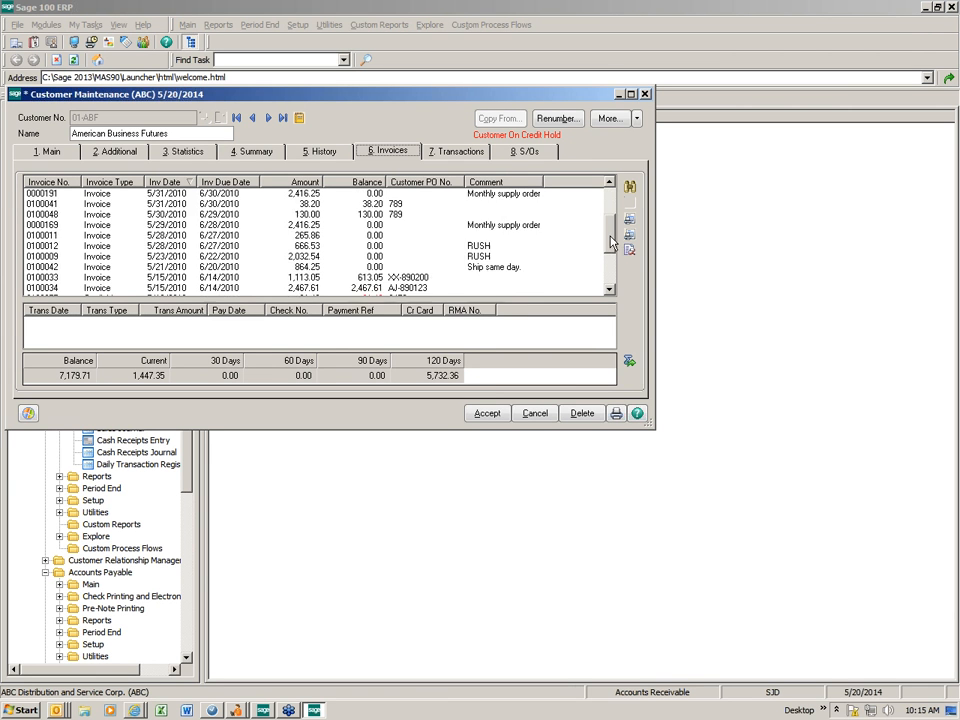
scroll(612, 255, down, 2)
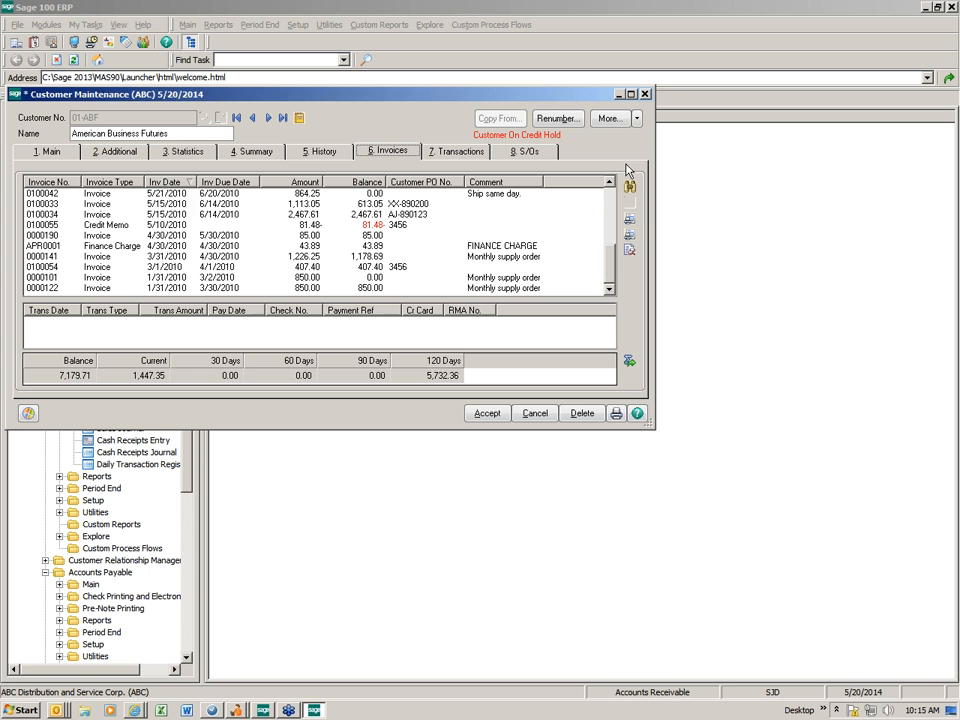
click(645, 95)
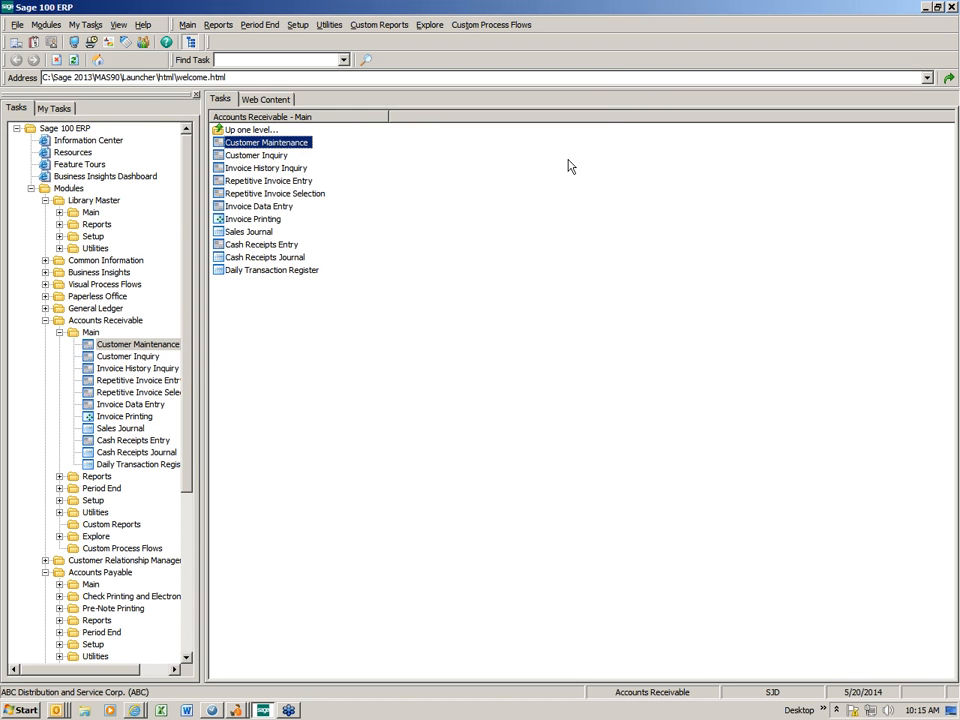
- Open and close Customer Maintenance, then collapse the Accounts Payable module
double_click(298, 144)
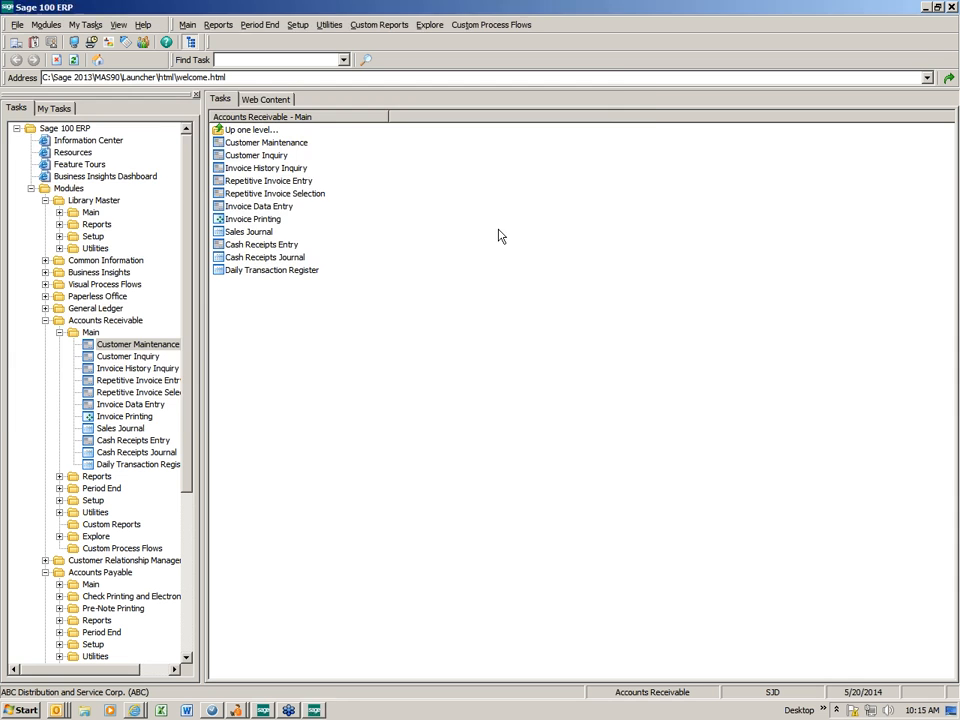
click(648, 98)
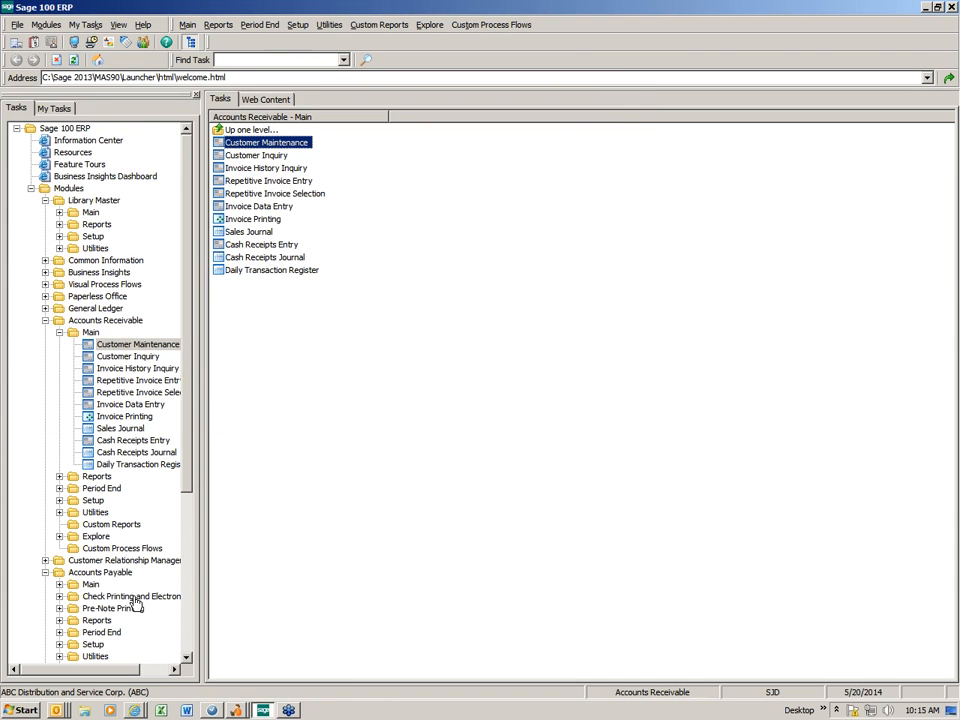
click(45, 572)
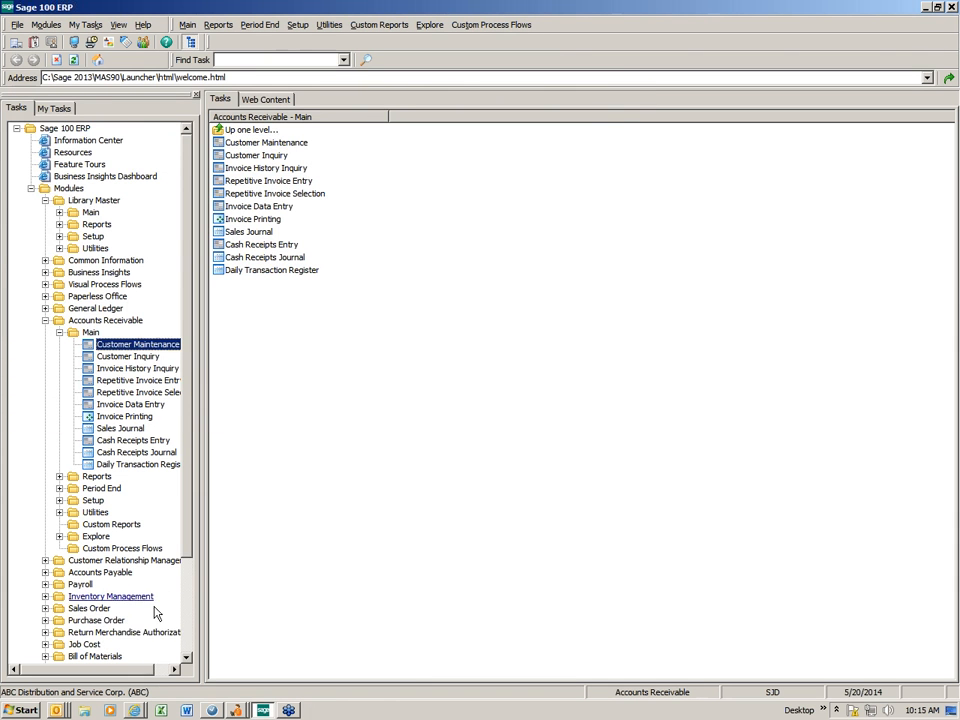
- Launch Sales Order Entry from Sales Order > Main, accepting the 5/20/2014 accounting date
double_click(89, 608)
click(90, 550)
double_click(258, 143)
click(432, 213)
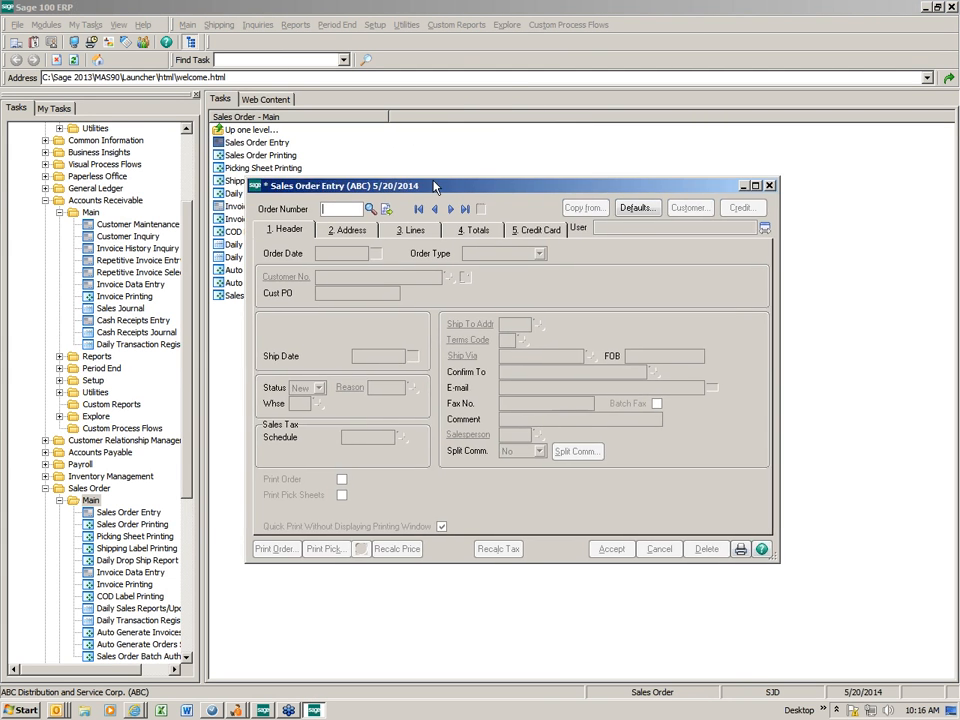
- Move the empty Sales Order Entry window up and left, then close it
drag(434, 187, 297, 111)
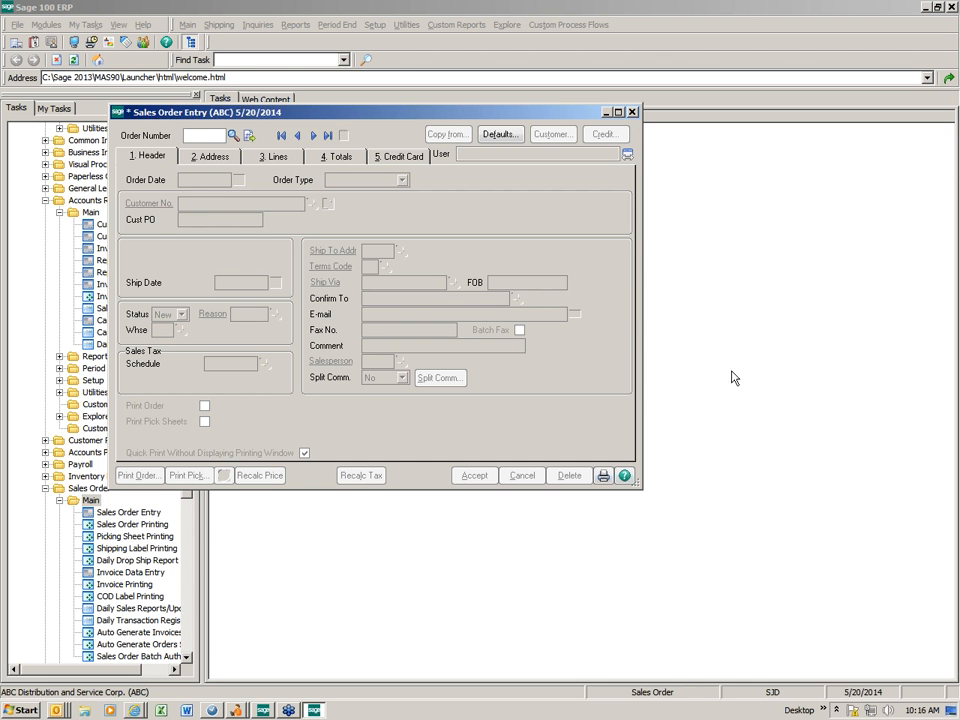
click(632, 114)
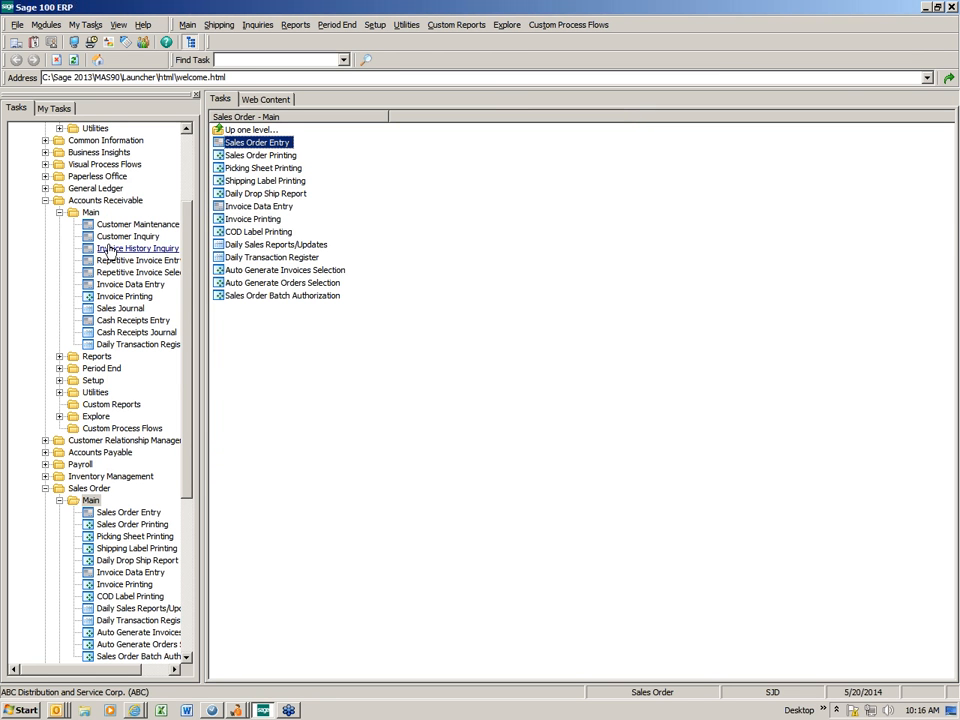
- Collapse every module branch, then expand Accounts Payable and show its Reports list
click(59, 212)
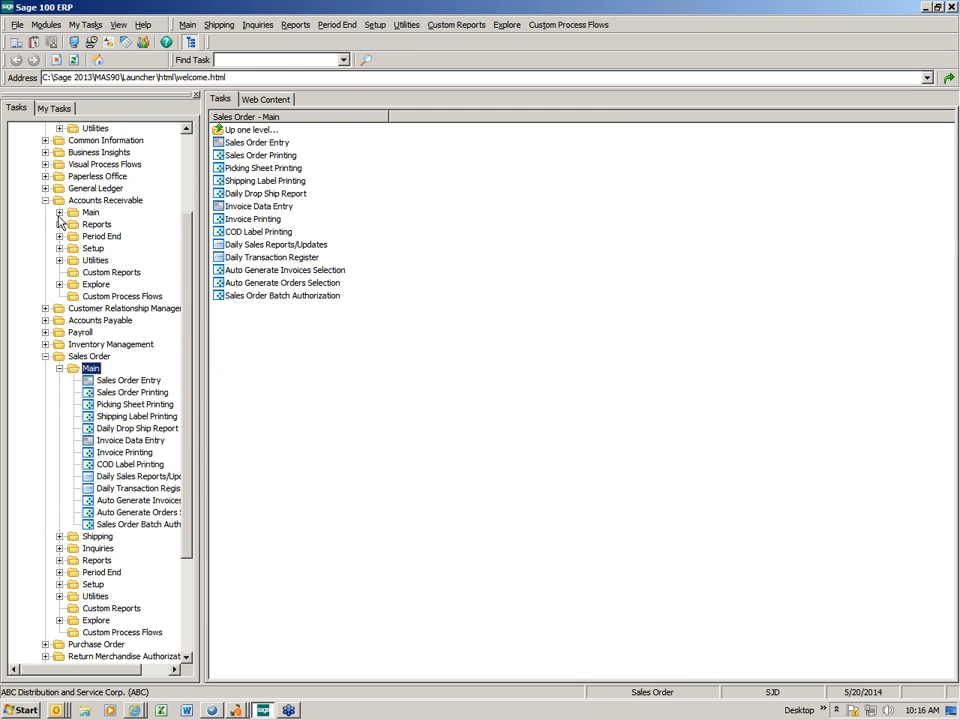
click(45, 200)
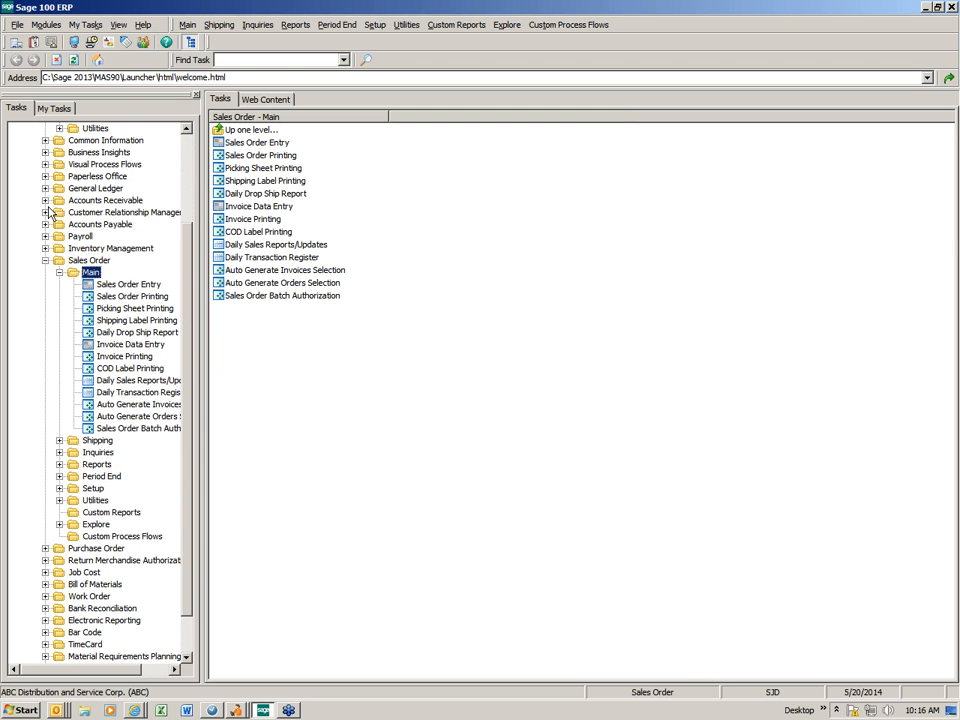
click(45, 272)
click(31, 176)
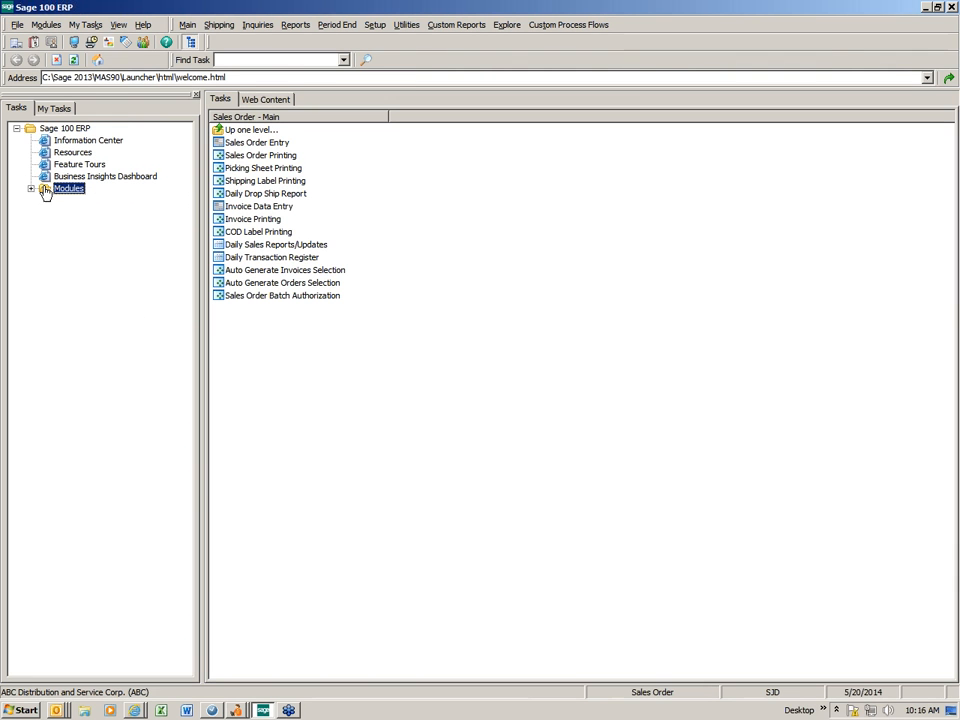
click(31, 188)
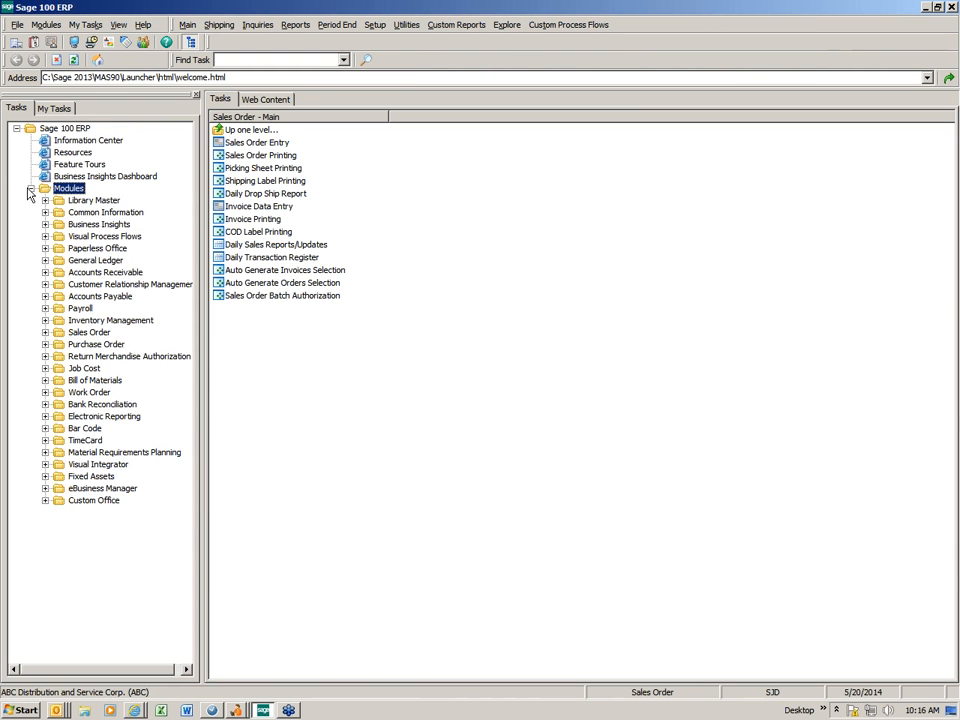
click(45, 297)
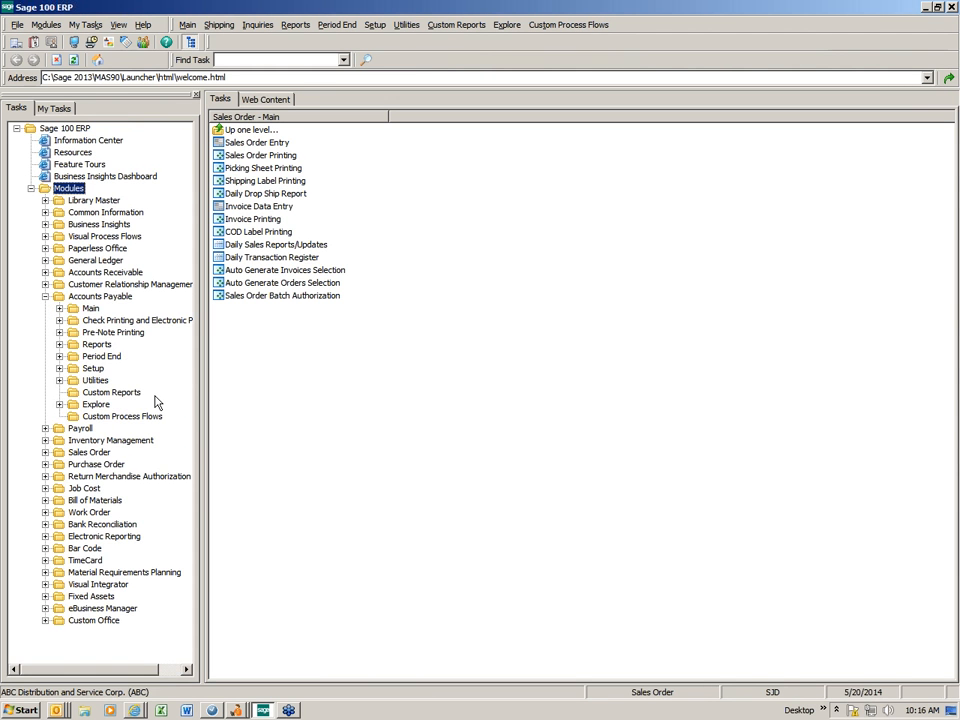
click(97, 344)
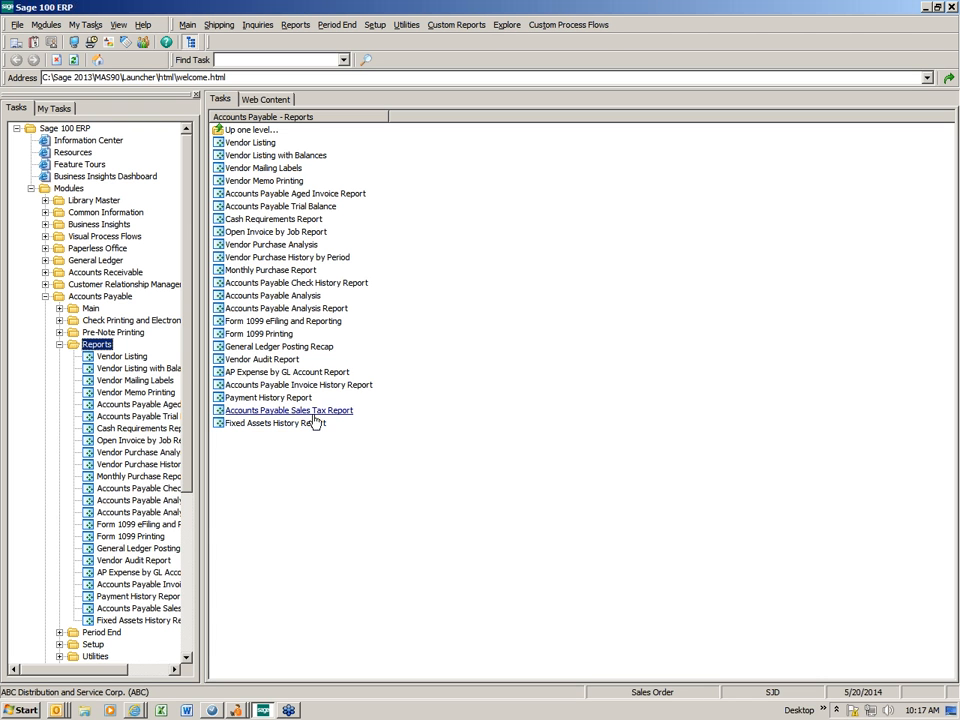
scroll(192, 430, down, 4)
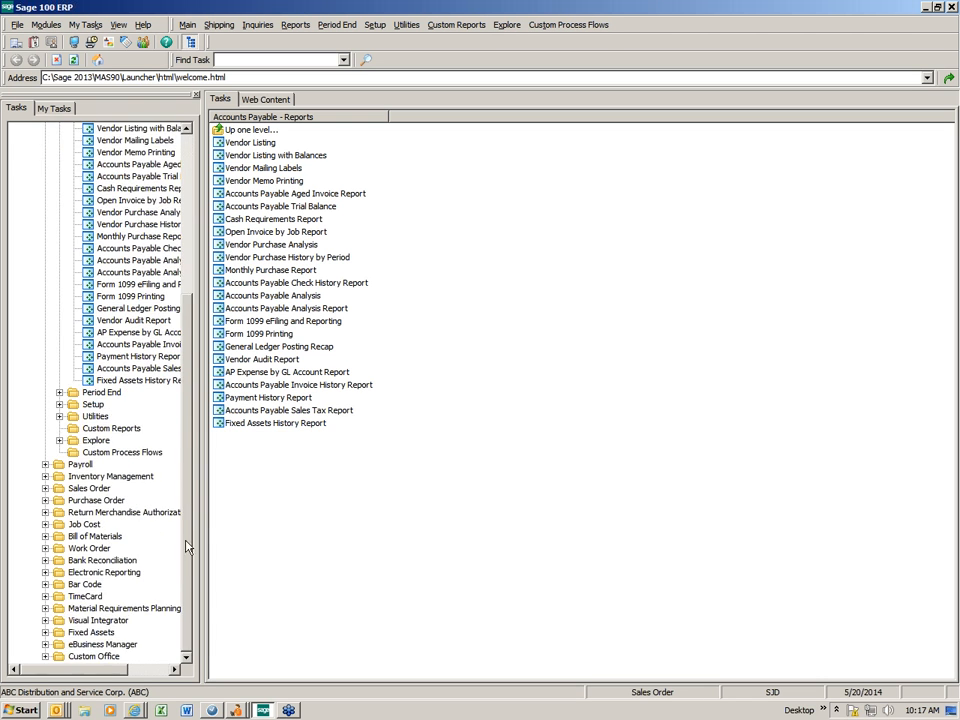
click(103, 660)
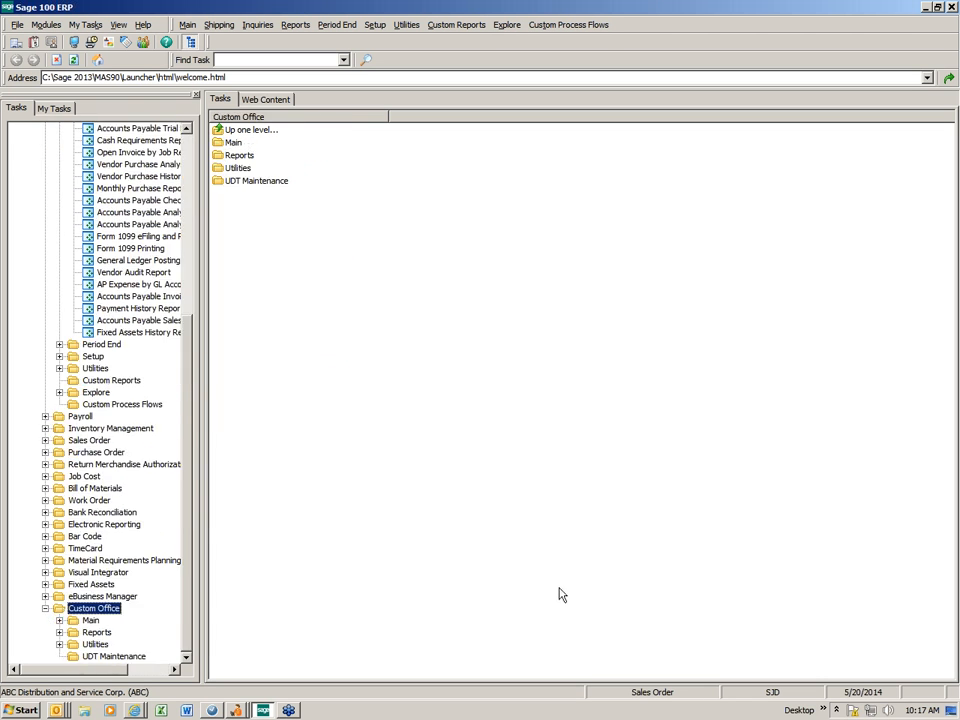
double_click(230, 168)
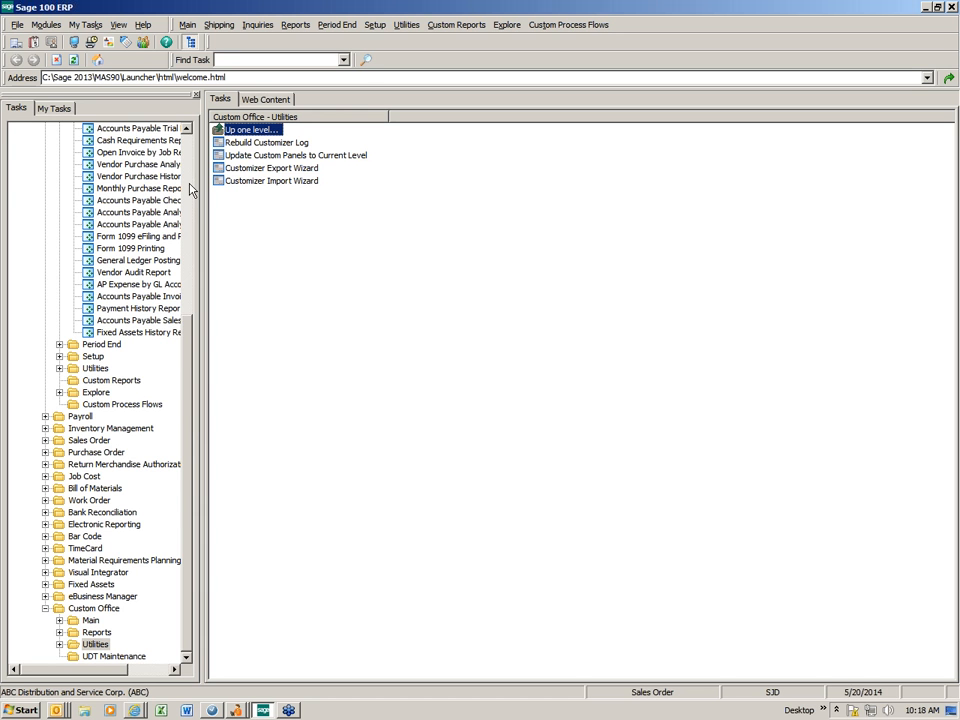
scroll(190, 190, up, 8)
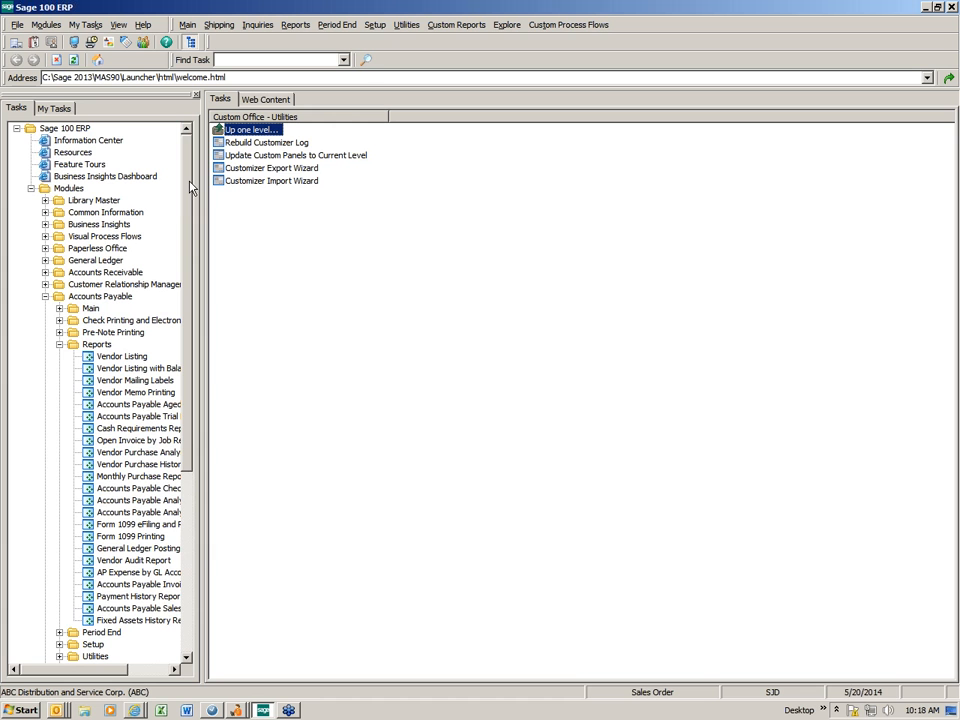
double_click(97, 344)
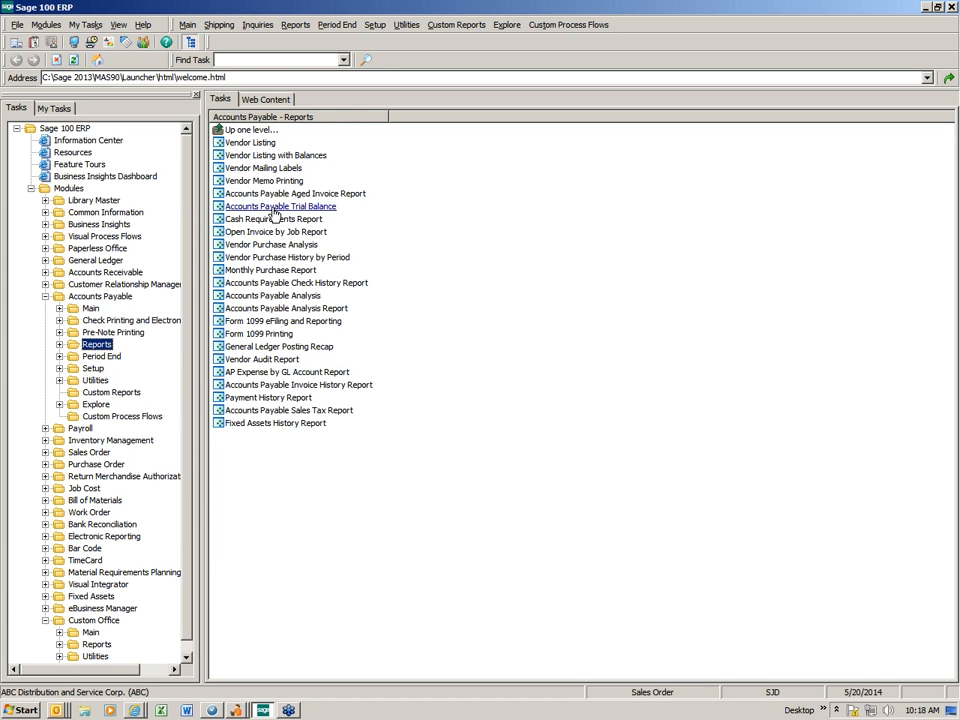
- Load the STANDARD setting into the Accounts Payable Aged Invoice Report and preview it
click(274, 195)
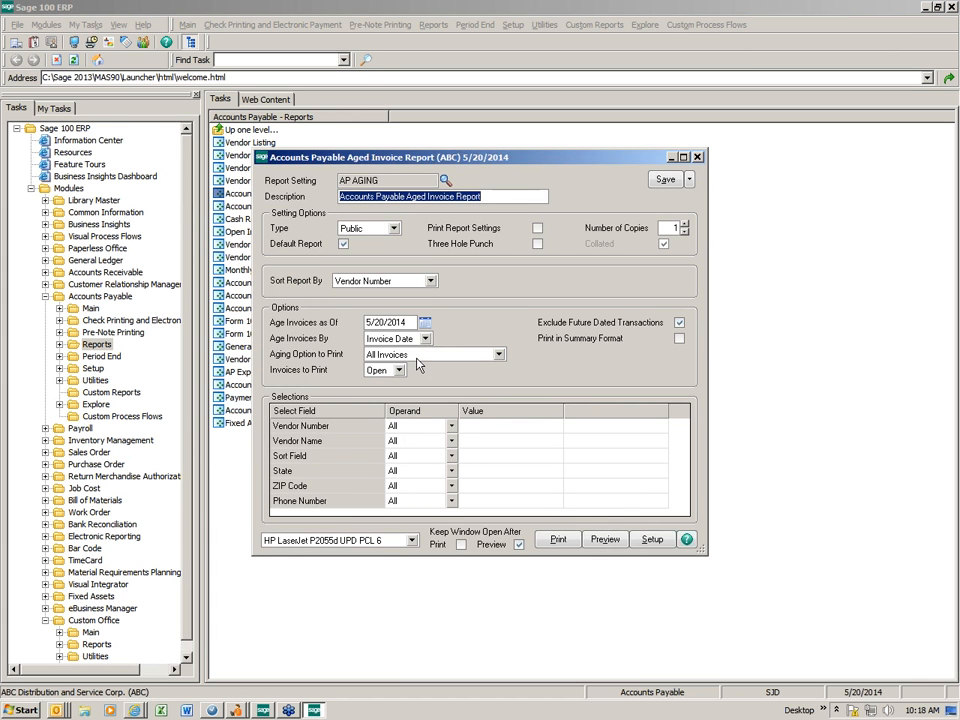
click(446, 180)
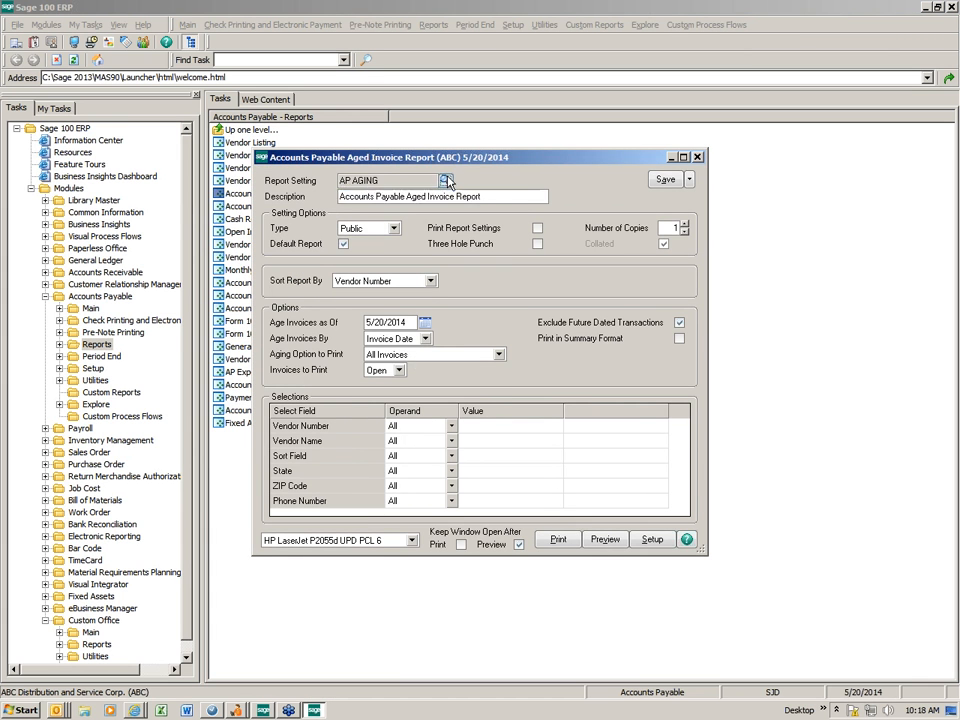
double_click(314, 269)
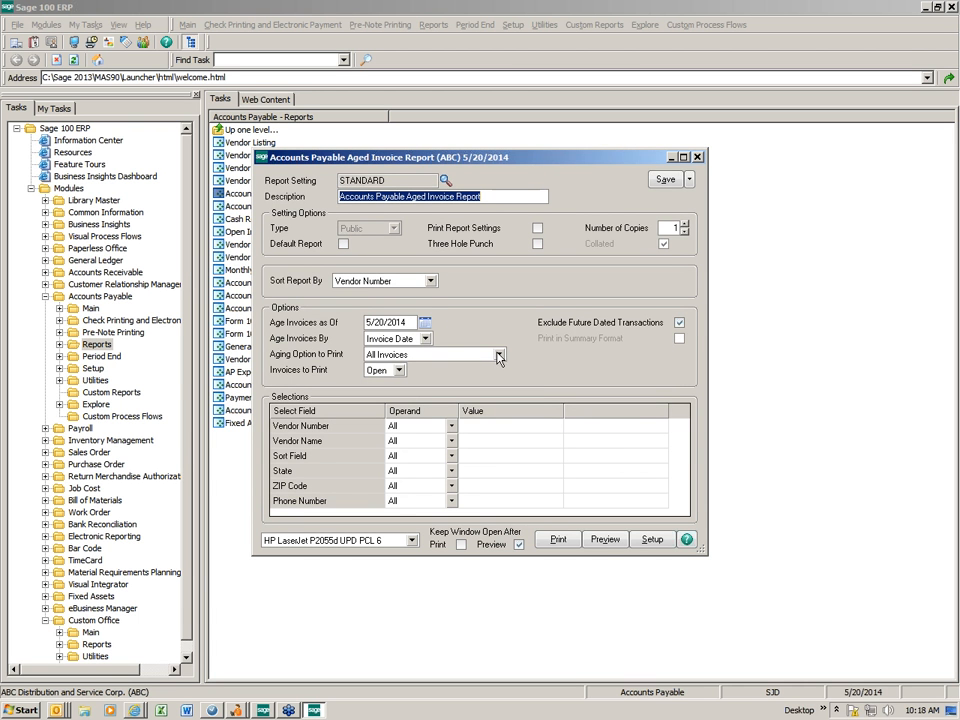
click(605, 539)
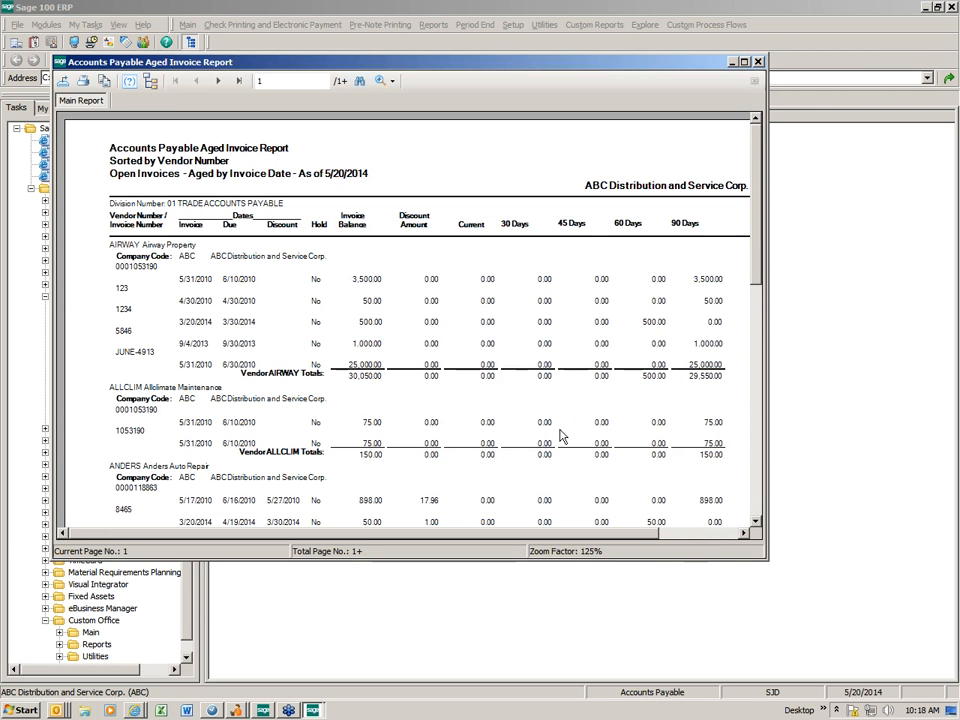
drag(406, 66, 355, 33)
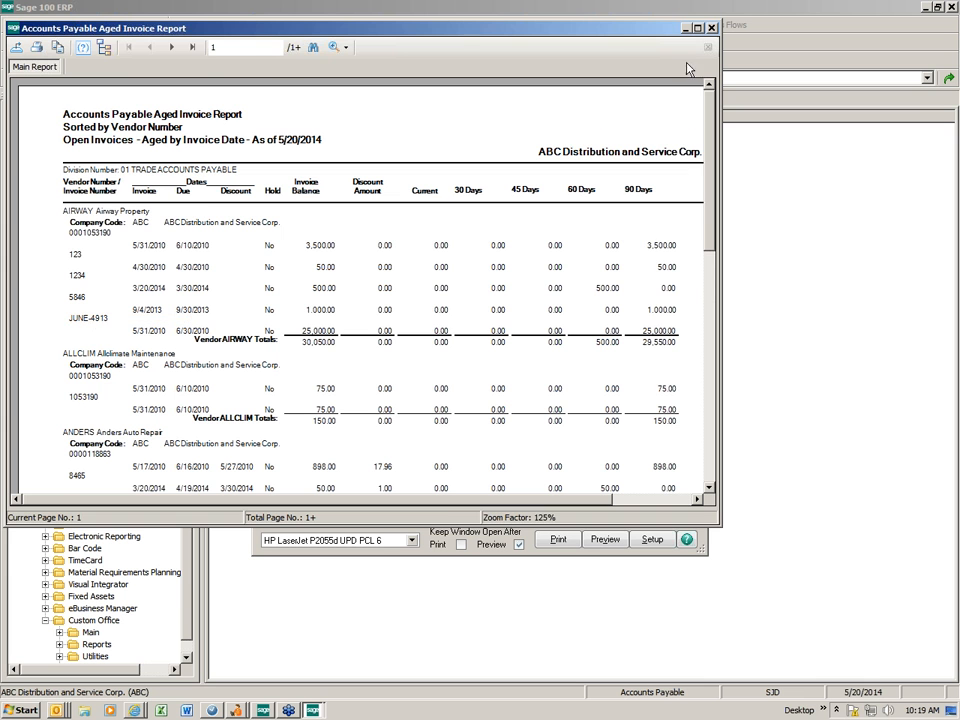
click(712, 29)
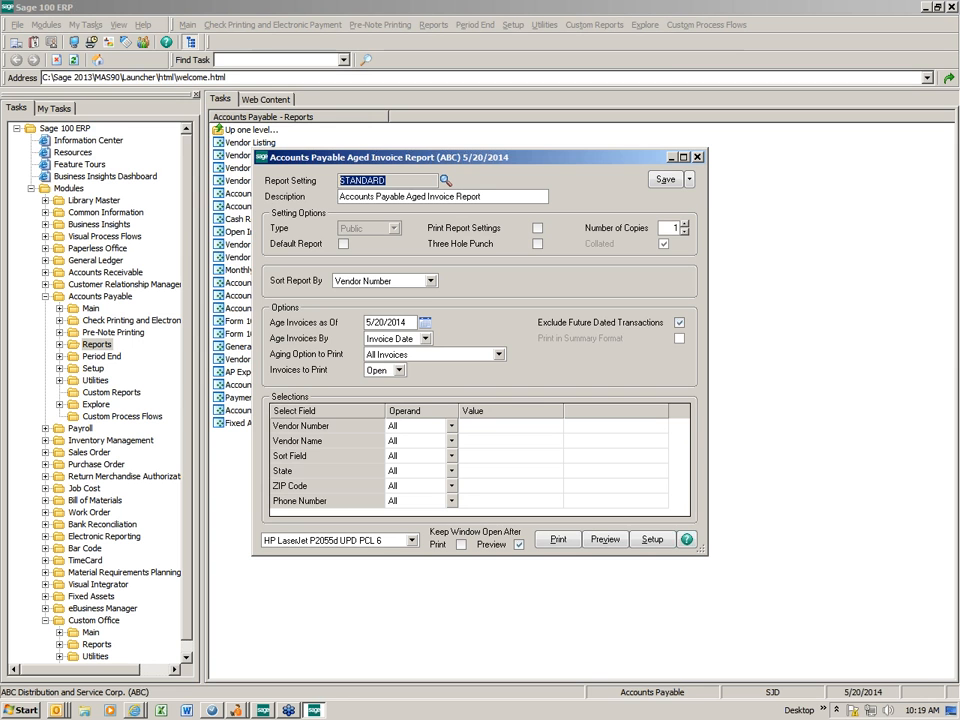
- Save the report options as a new Public report setting named AGING
click(688, 179)
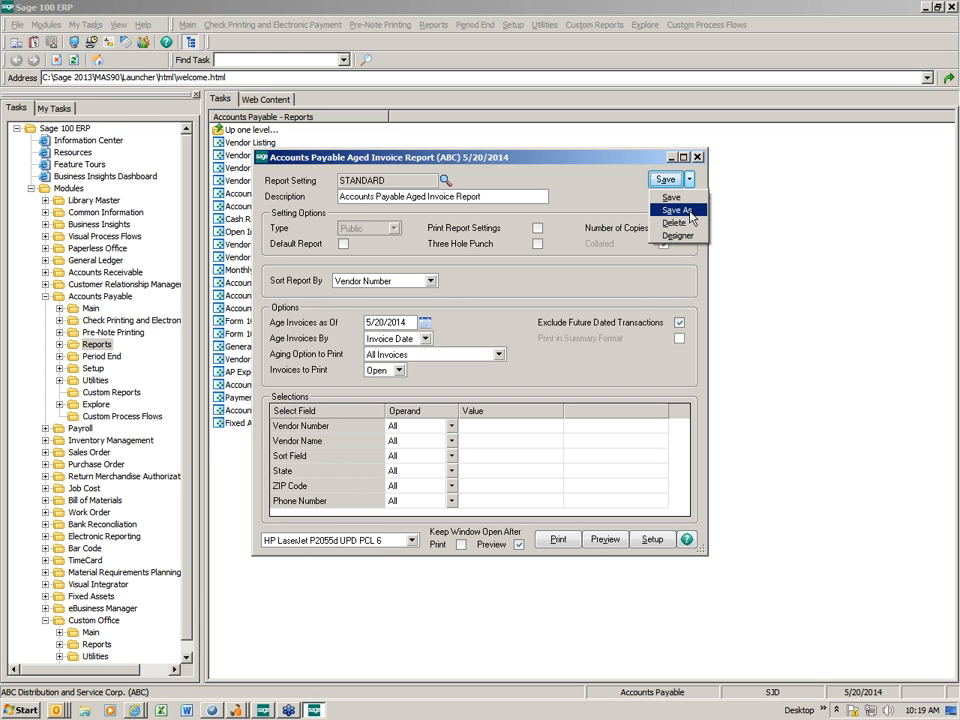
click(686, 210)
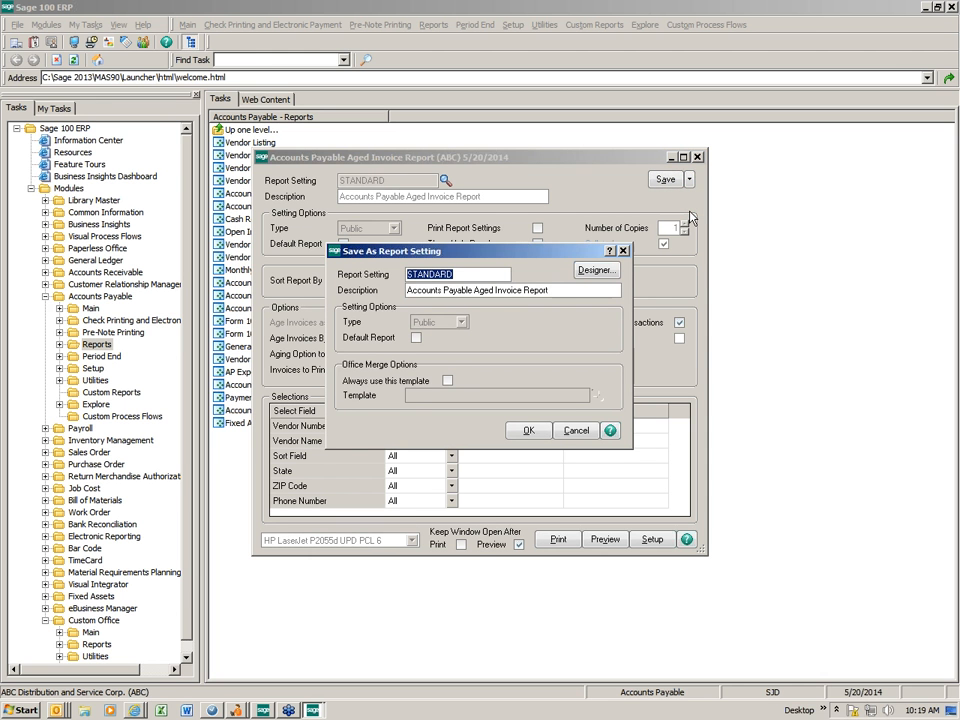
text(AGING)
key(Tab)
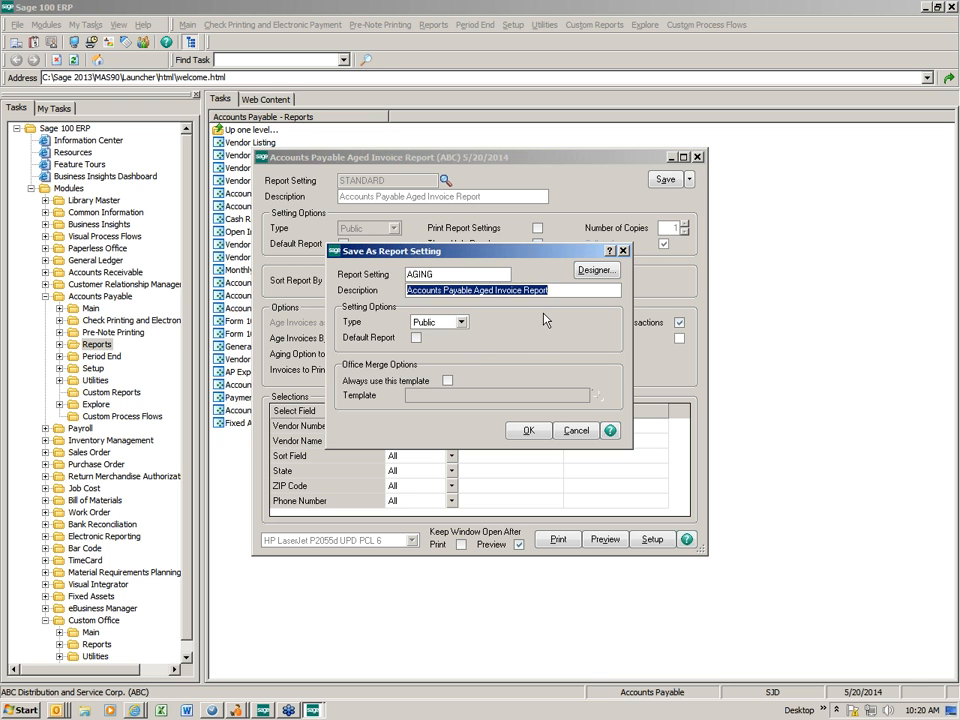
click(462, 322)
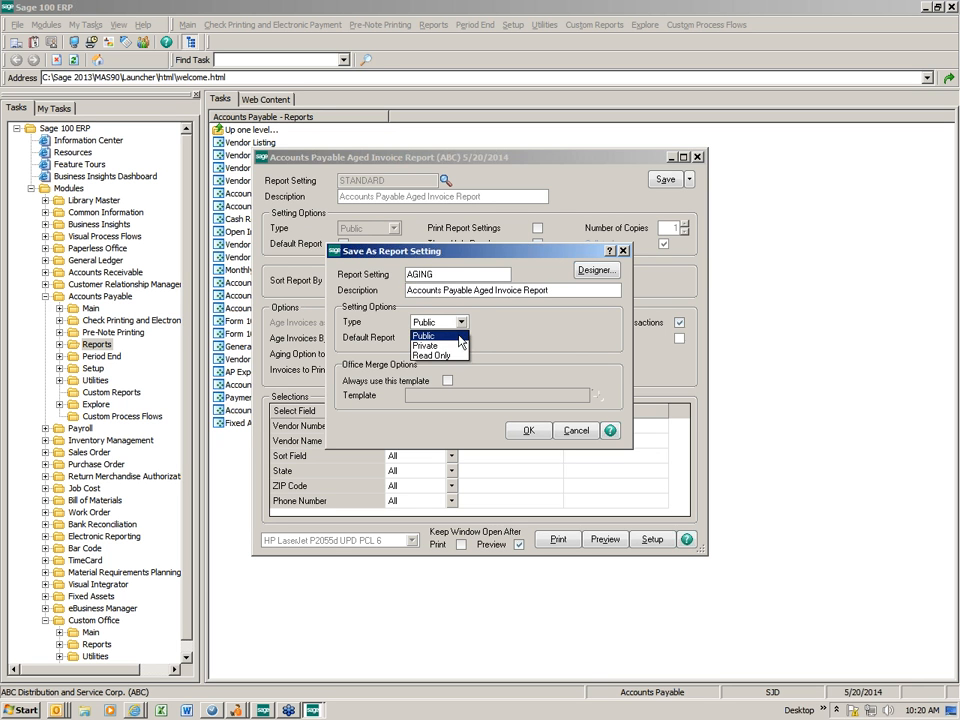
click(348, 254)
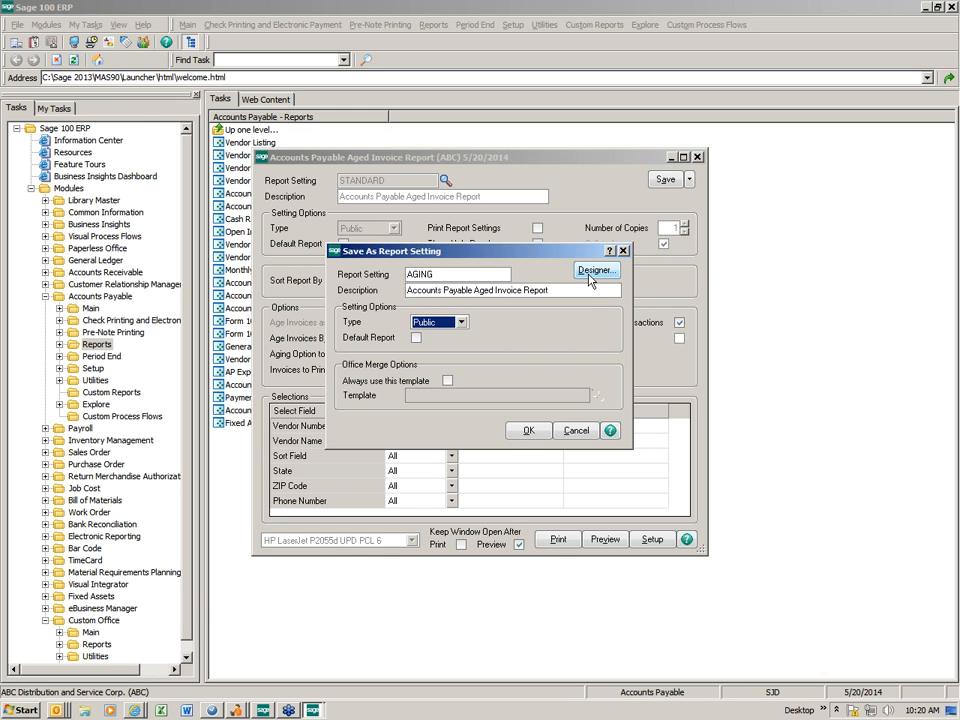
click(527, 430)
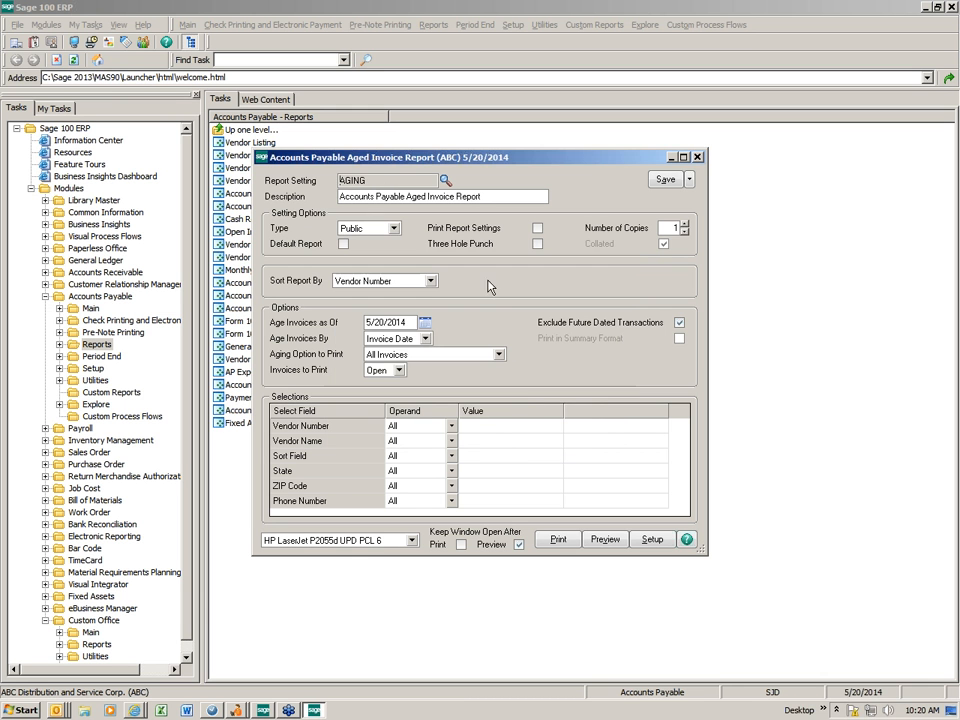
- Reload the AGING setting from the Report Setting lookup
click(446, 180)
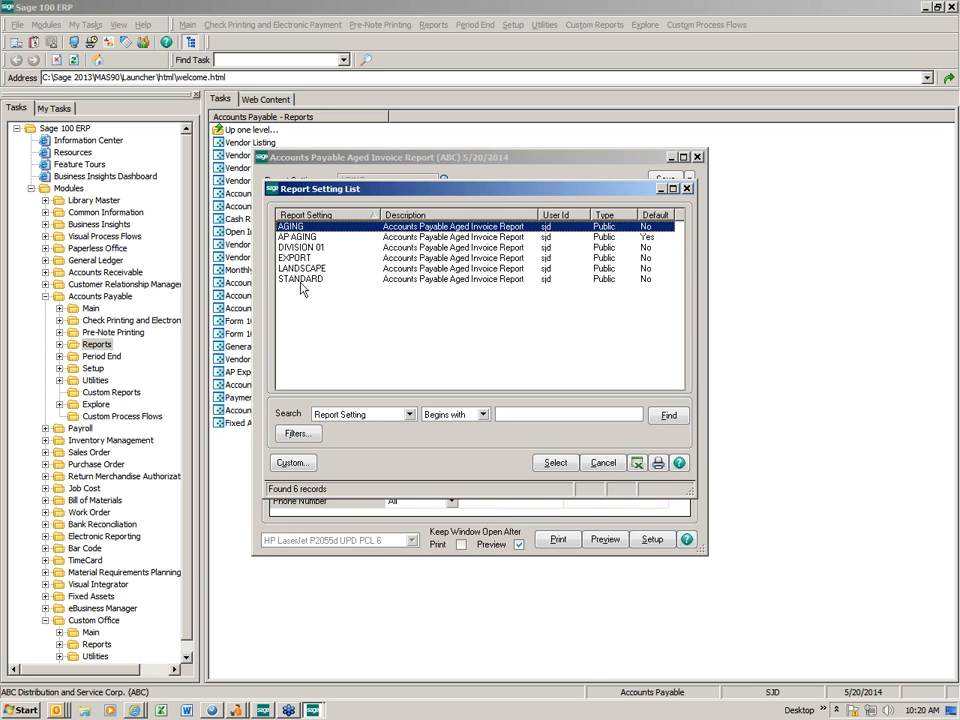
double_click(289, 228)
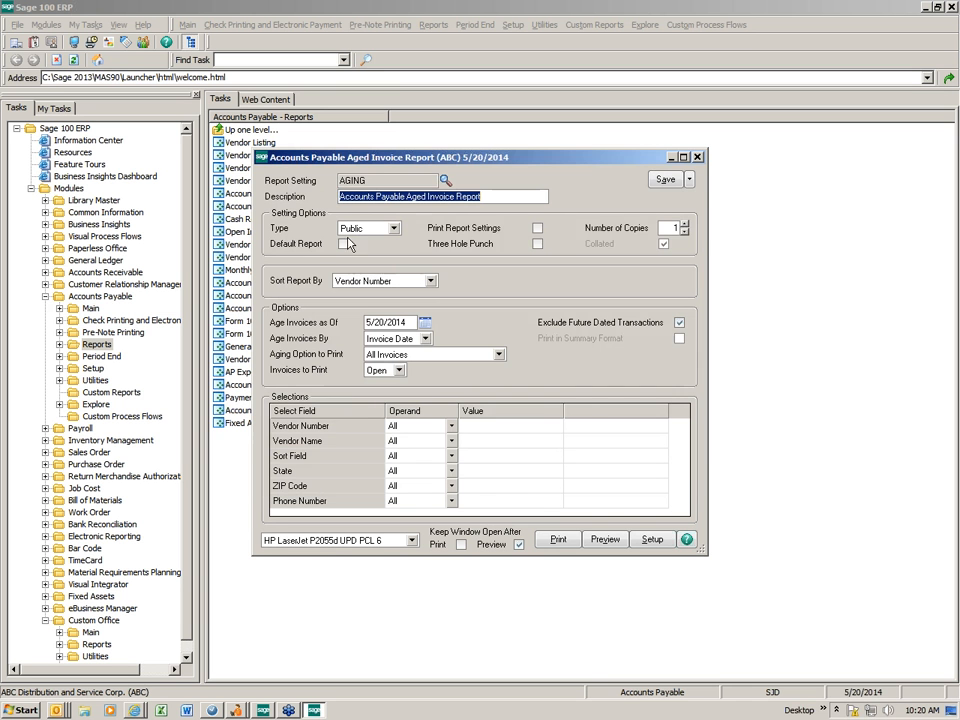
click(689, 179)
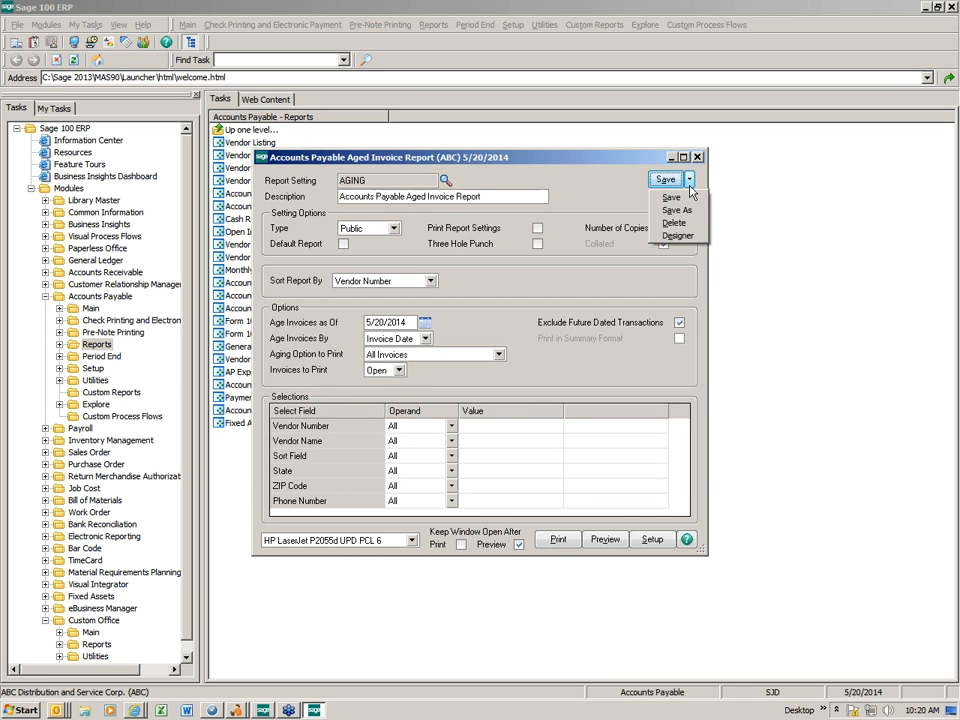
- Open the Aged Invoice Report layout in the Crystal Designer, dismissing the Invalid Printer warning
click(679, 236)
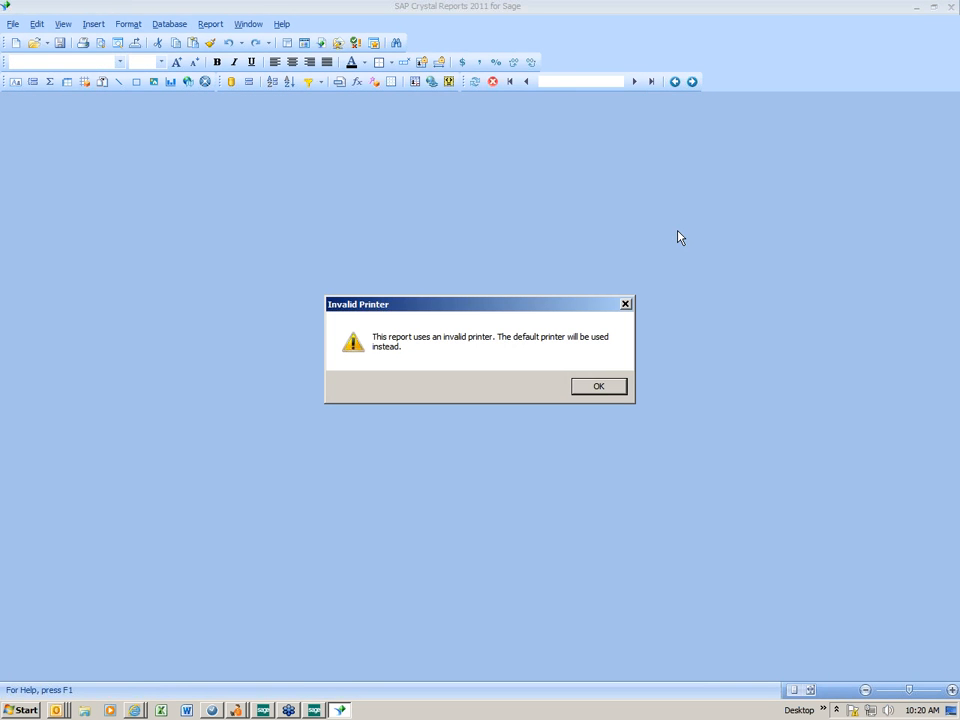
click(612, 386)
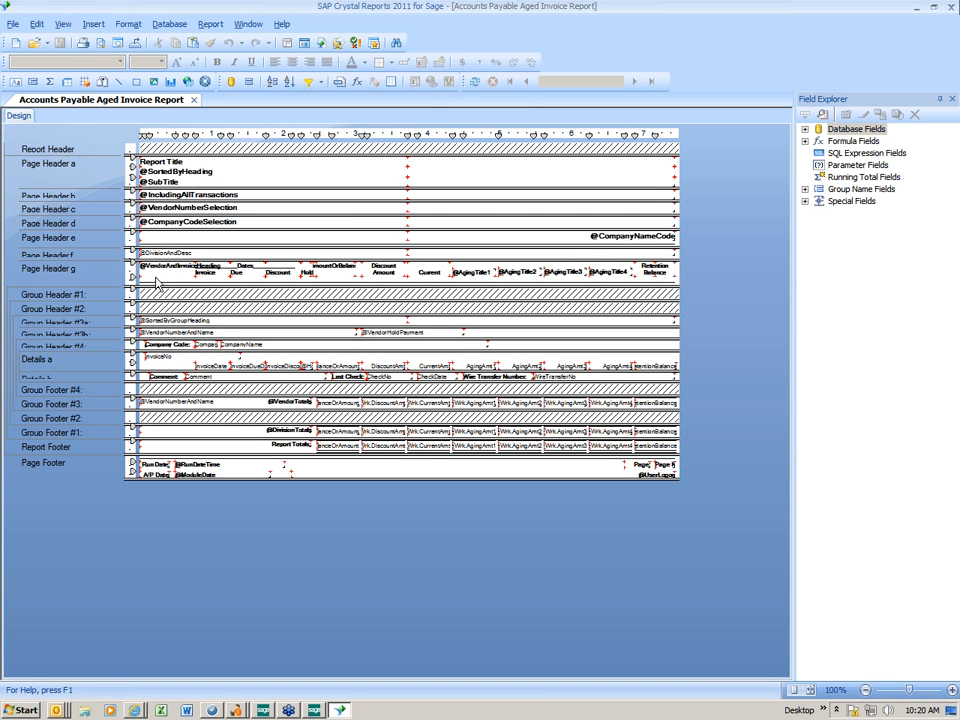
drag(84, 185, 20, 178)
click(284, 368)
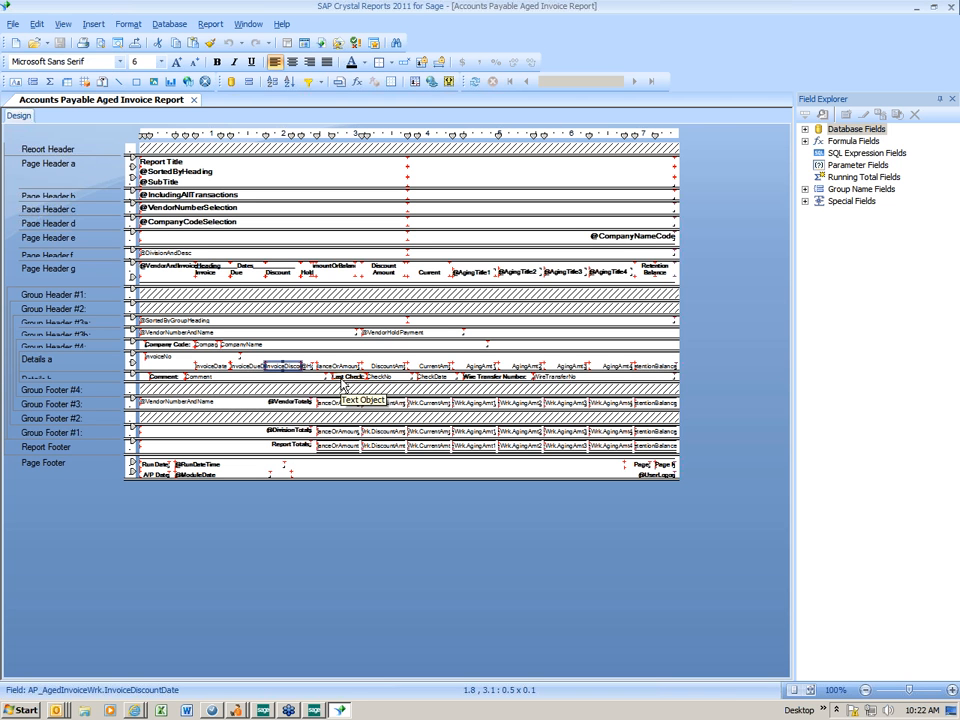
key(Delete)
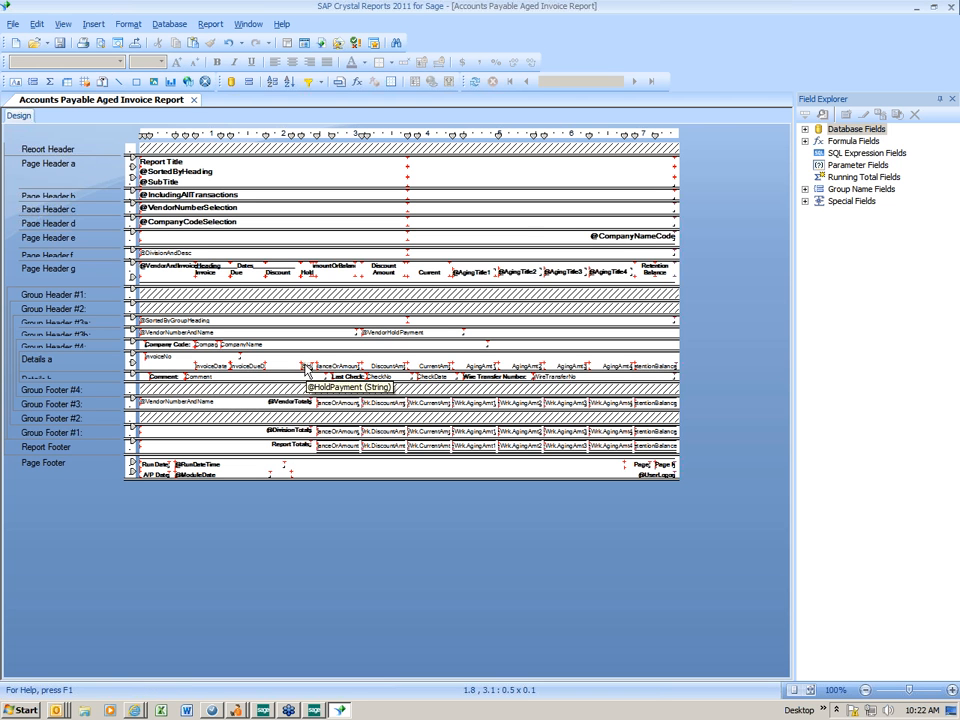
click(306, 368)
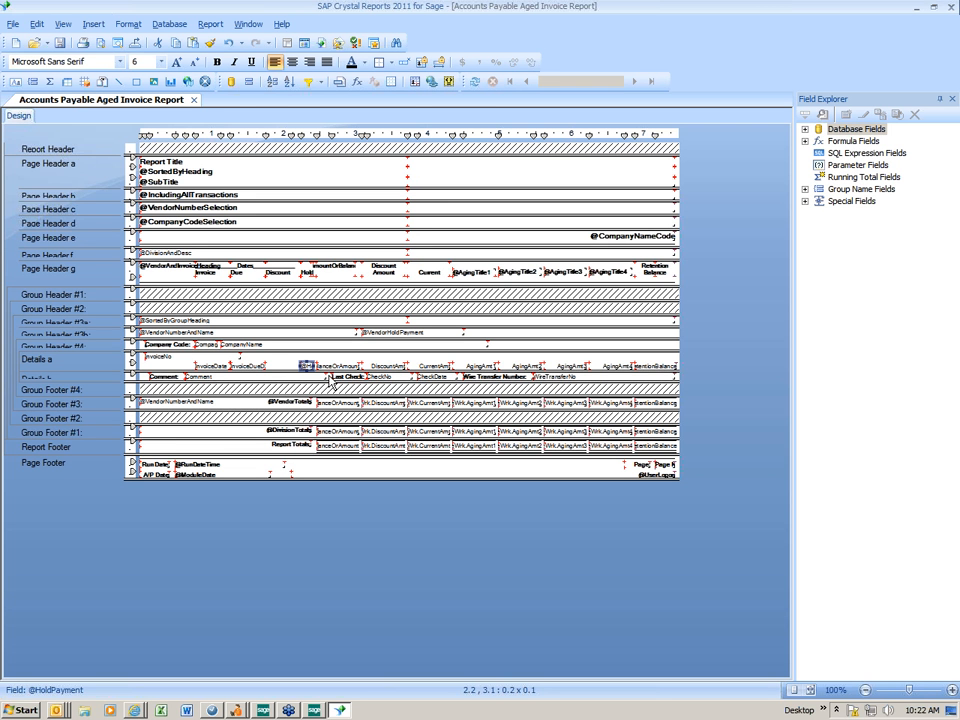
key(Delete)
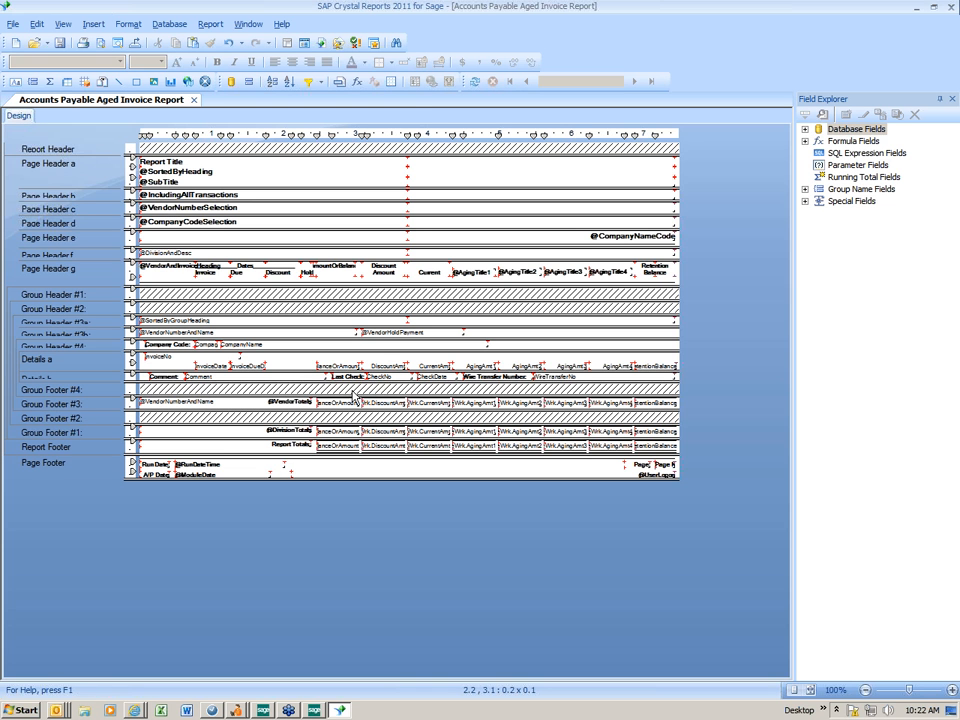
click(382, 367)
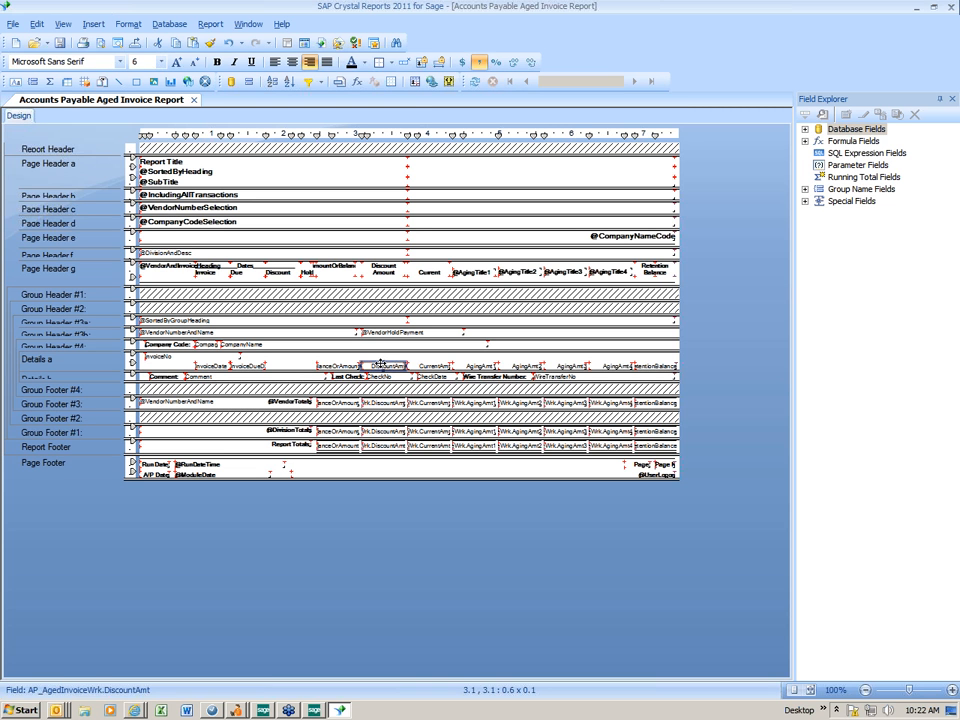
key(Delete)
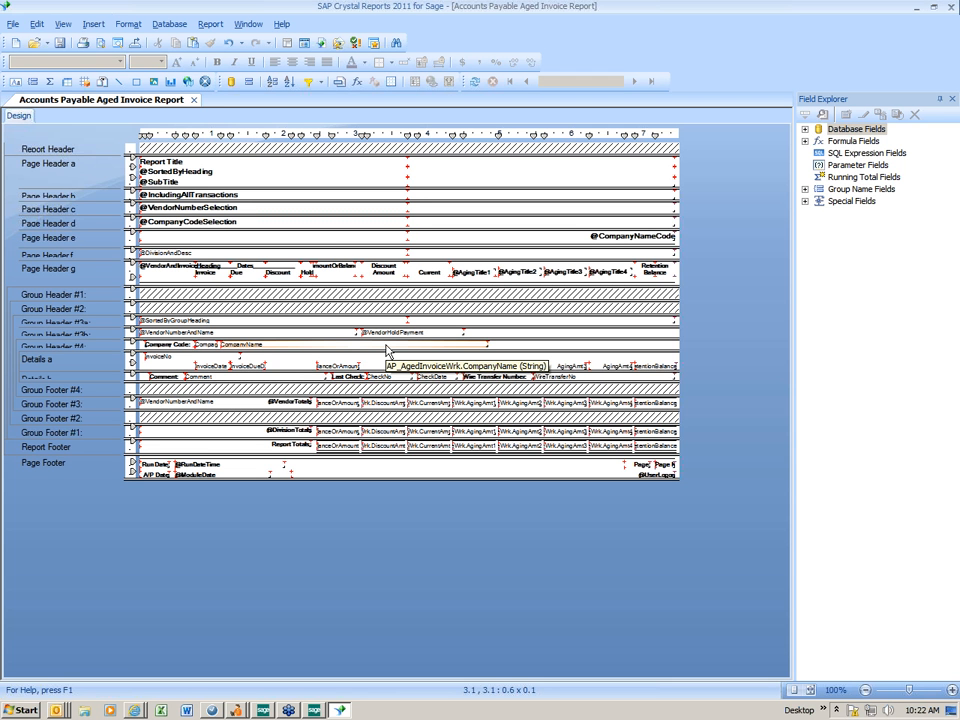
- Remove the Discount Amount and Hold column headings
click(386, 275)
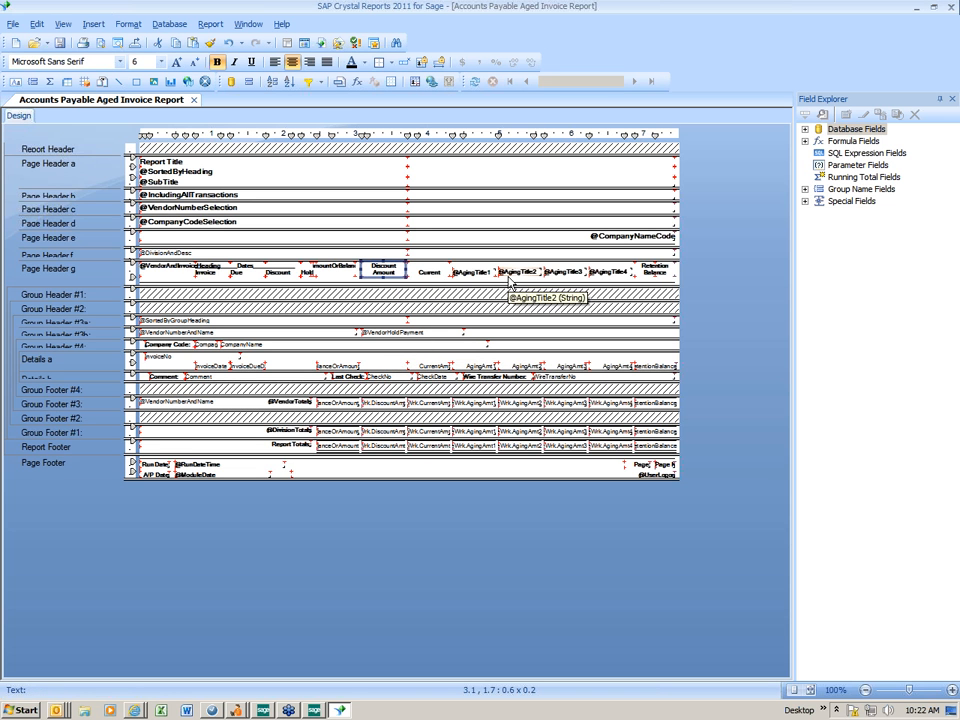
key(Escape)
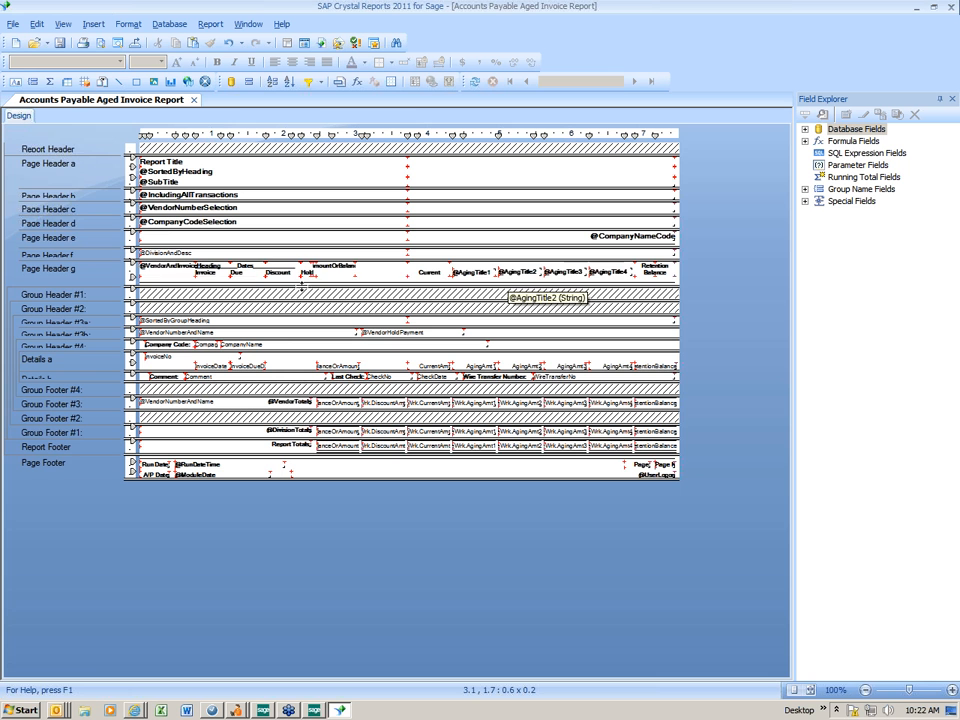
click(308, 279)
click(312, 275)
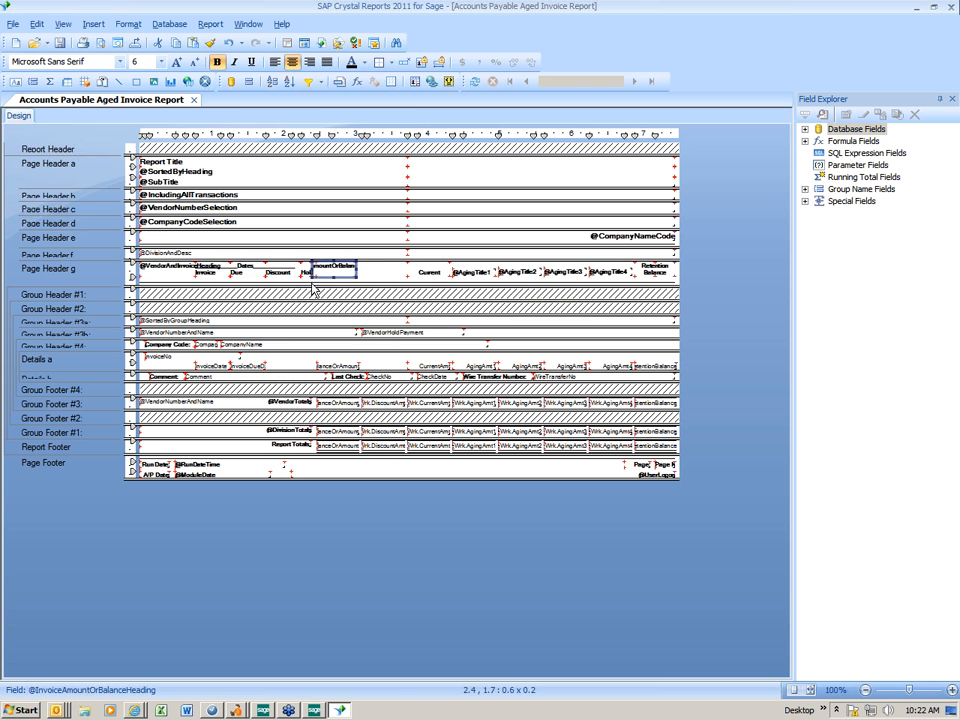
click(311, 278)
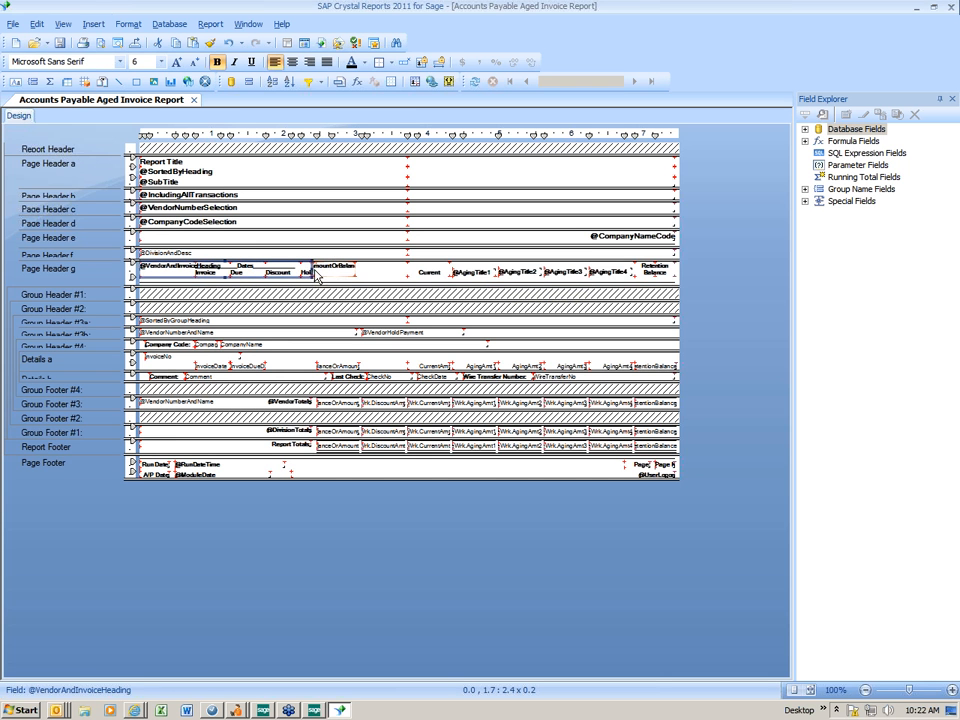
click(309, 271)
key(Delete)
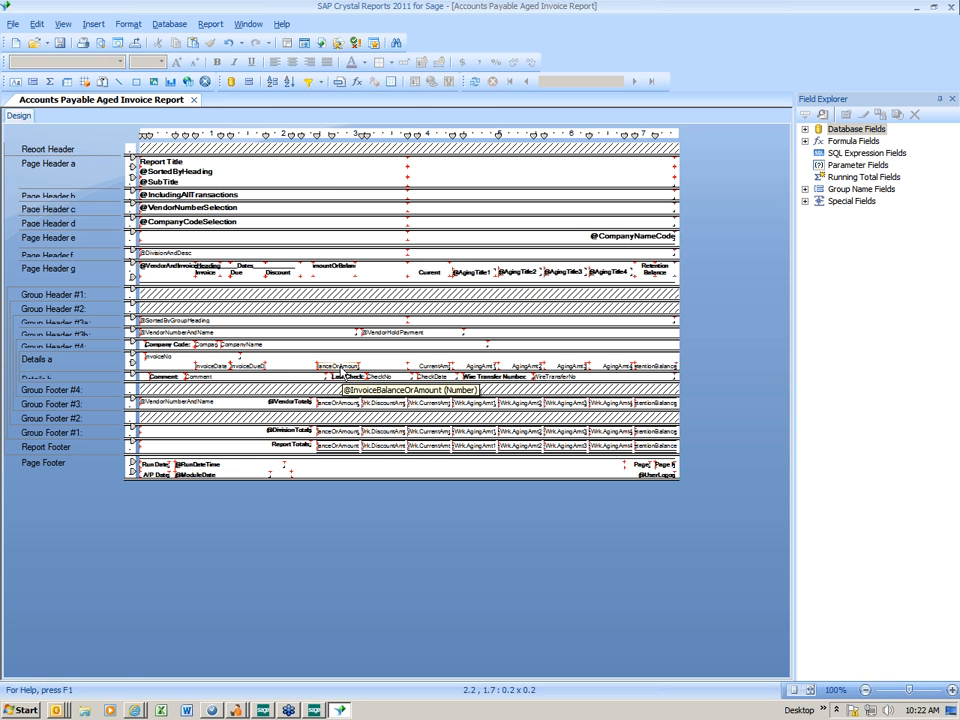
- Shift the BalanceOrAmount field, its heading, and the InvoiceDate and InvoiceDueDate fields right
drag(345, 373, 386, 376)
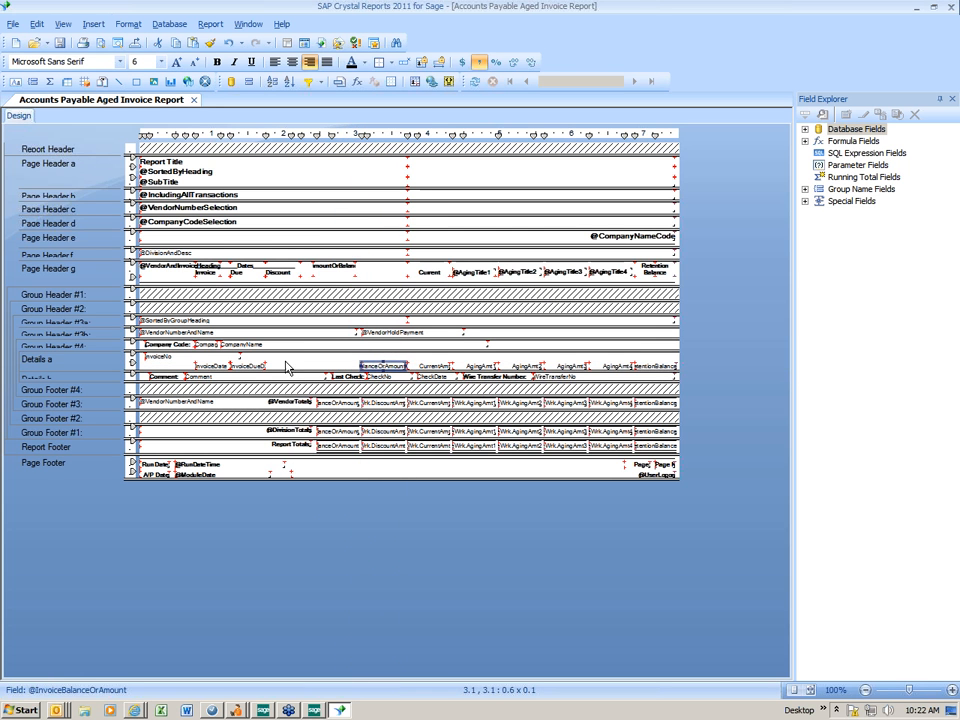
drag(336, 268, 379, 272)
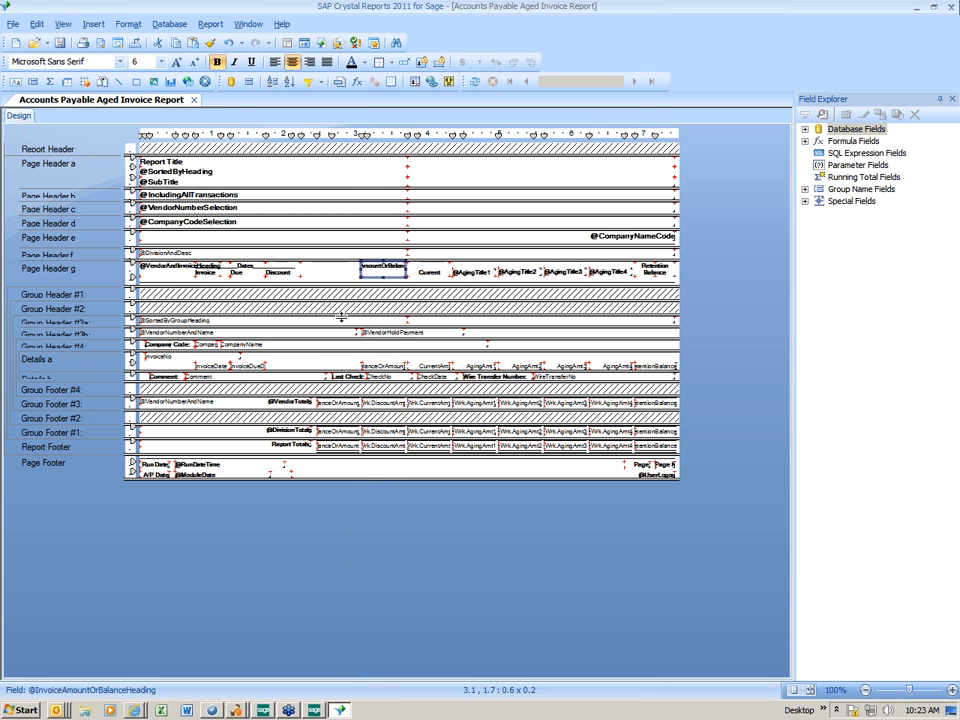
click(173, 368)
drag(173, 368, 278, 377)
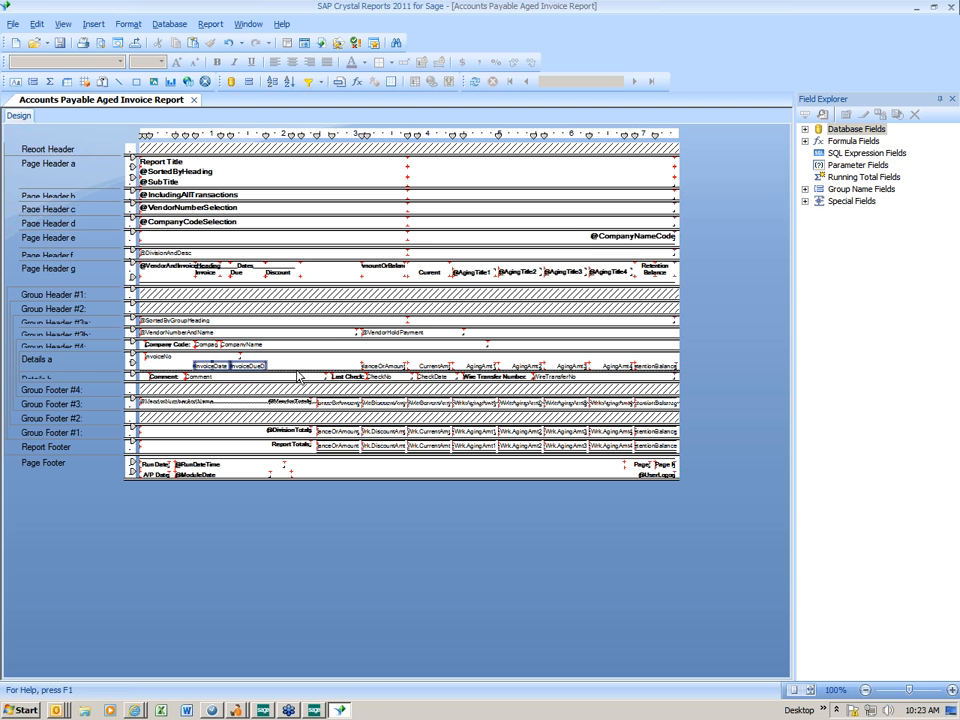
click(257, 367)
drag(257, 367, 327, 368)
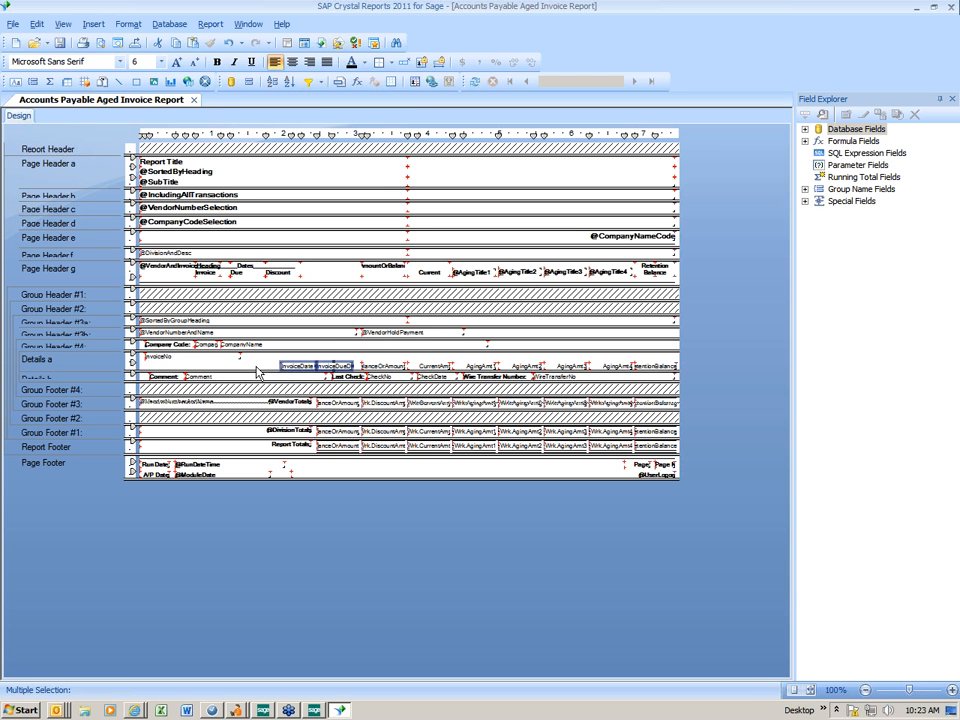
click(260, 378)
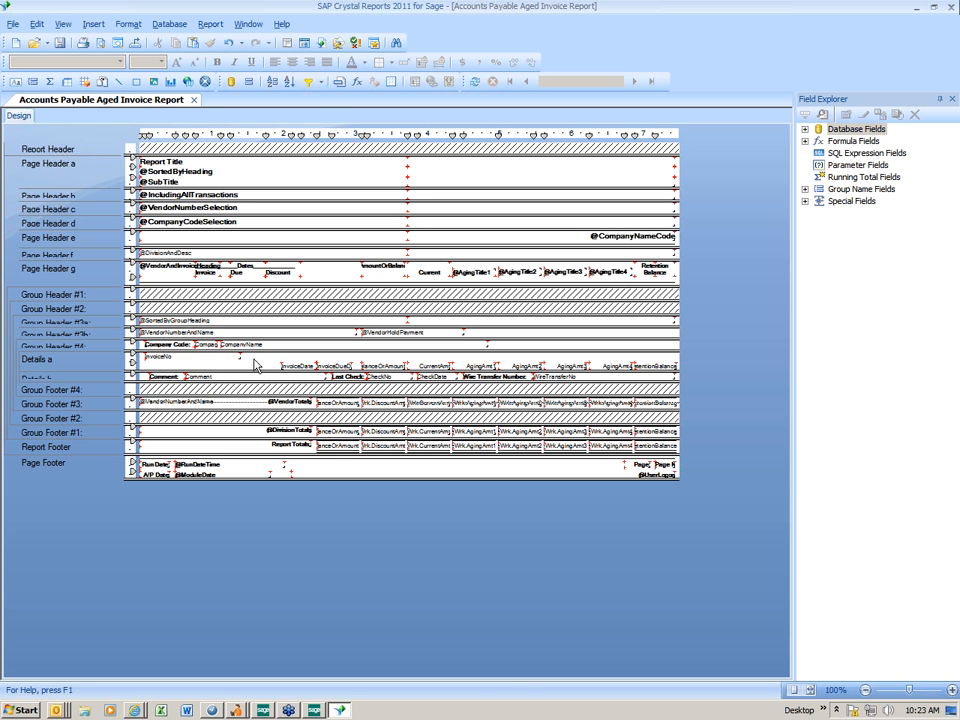
- Bottom-align the InvoiceDate, InvoiceDueDate and BalanceOrAmount fields
click(300, 366)
click(349, 368)
click(298, 366)
ctrl+click(346, 366)
ctrl+click(378, 366)
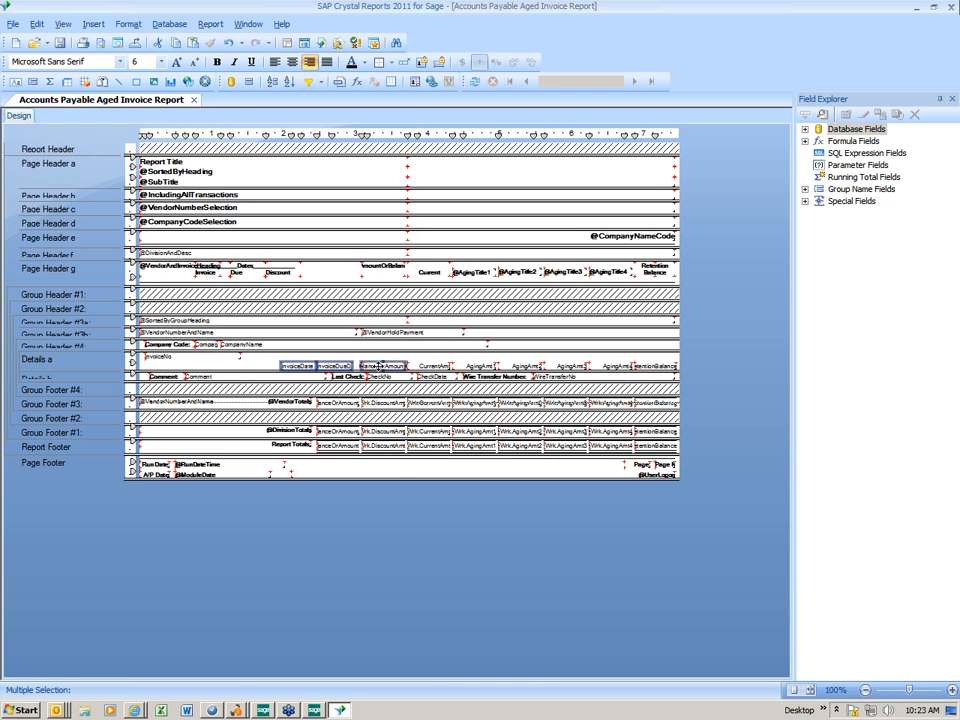
right_click(380, 368)
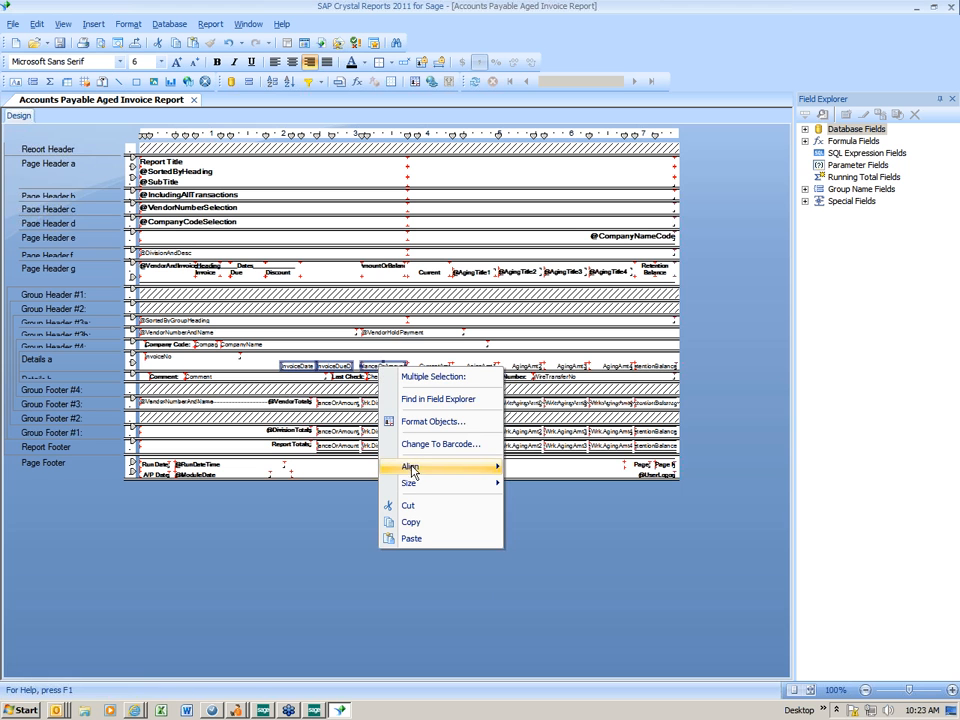
mouse_move(420, 467)
click(527, 499)
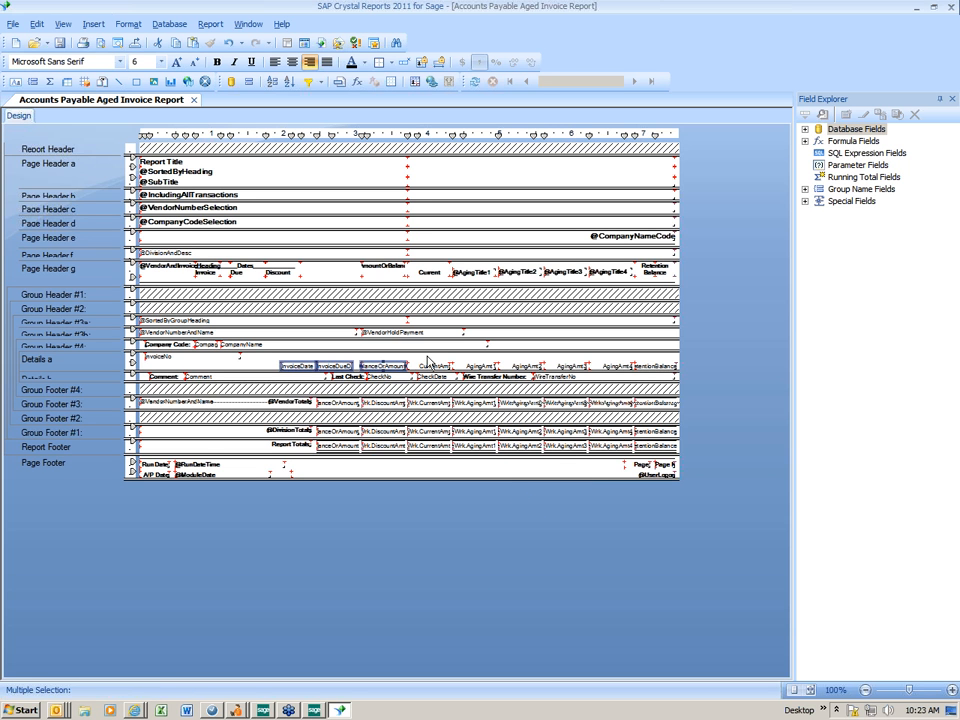
click(518, 357)
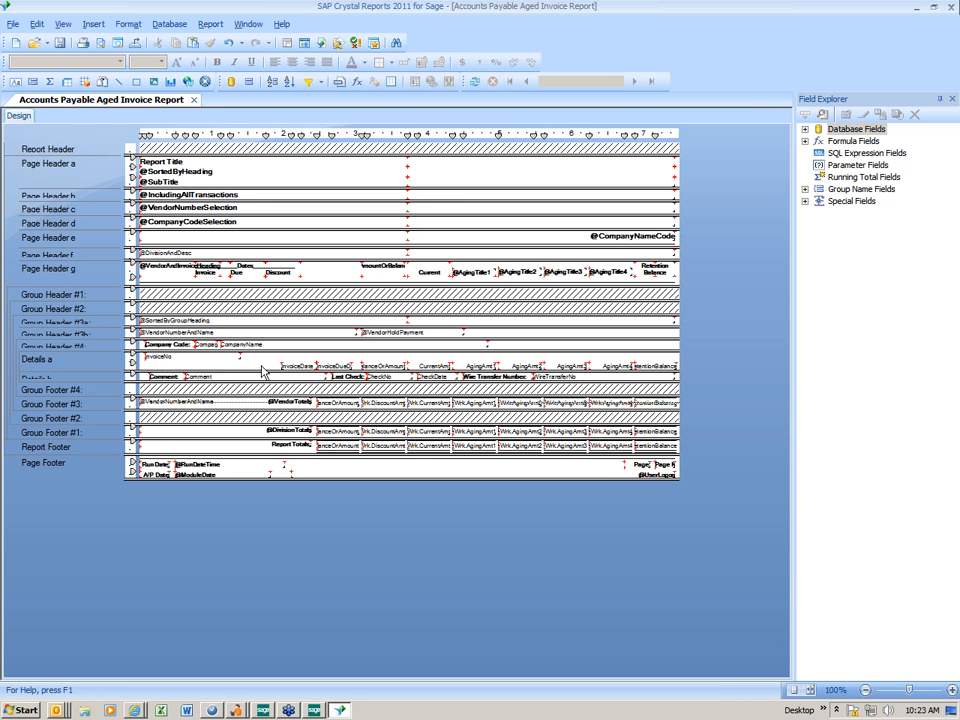
drag(262, 371, 667, 376)
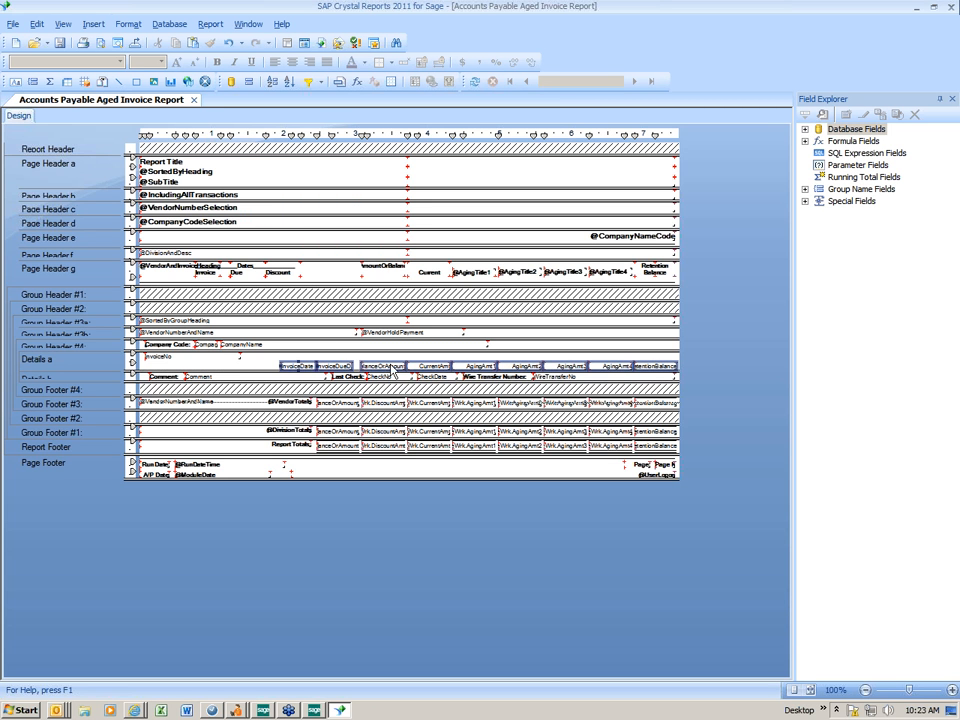
- Raise the Details a fields level with InvoiceNo and shorten the section to one line
click(302, 366)
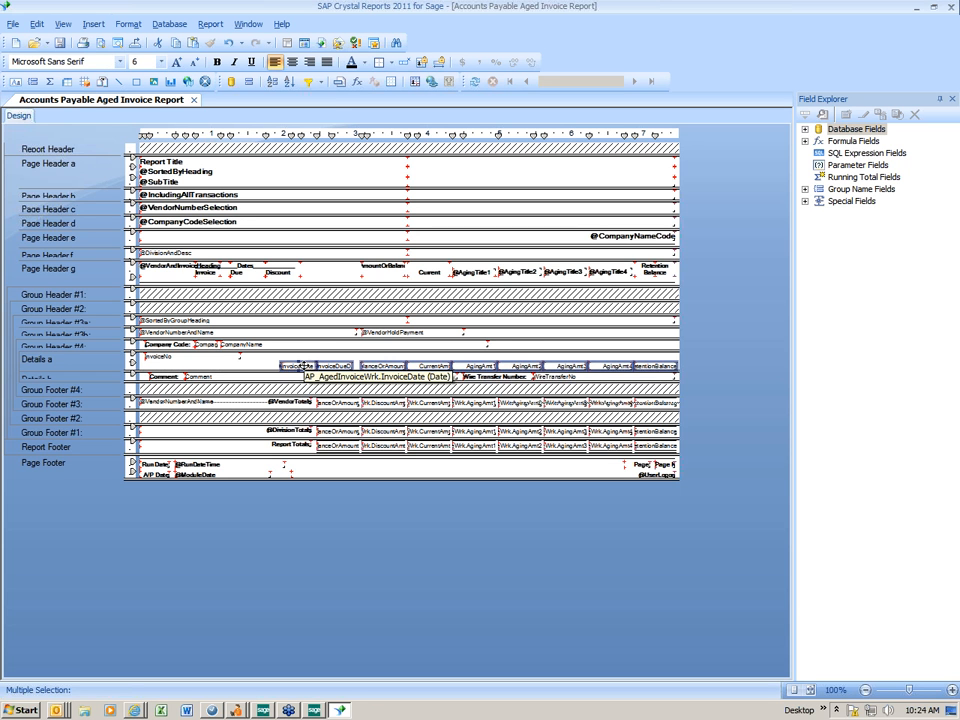
drag(302, 366, 302, 356)
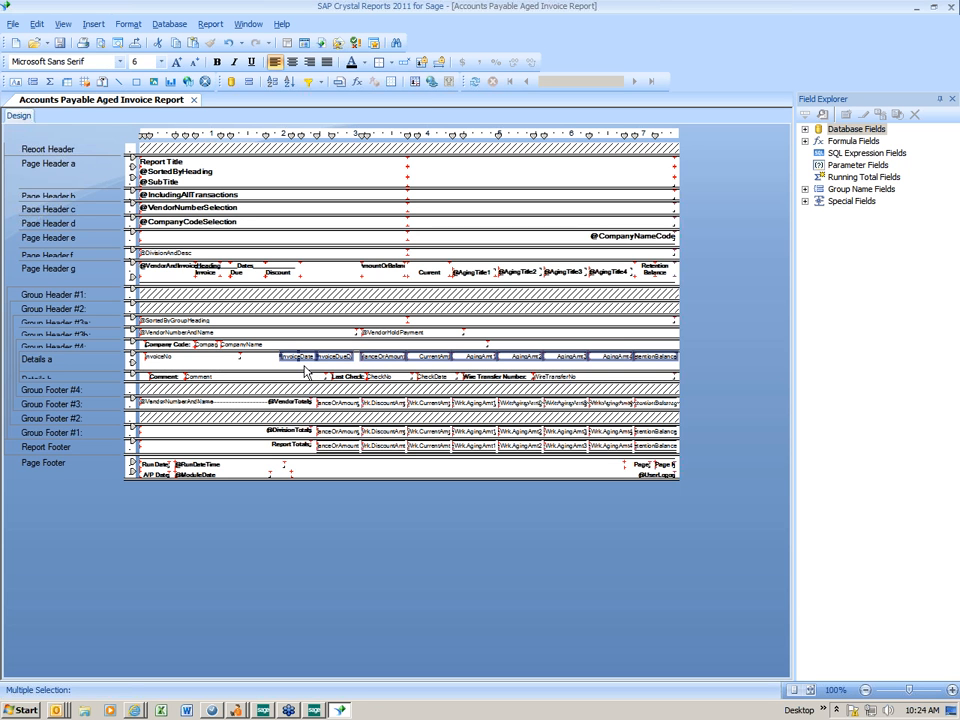
click(257, 372)
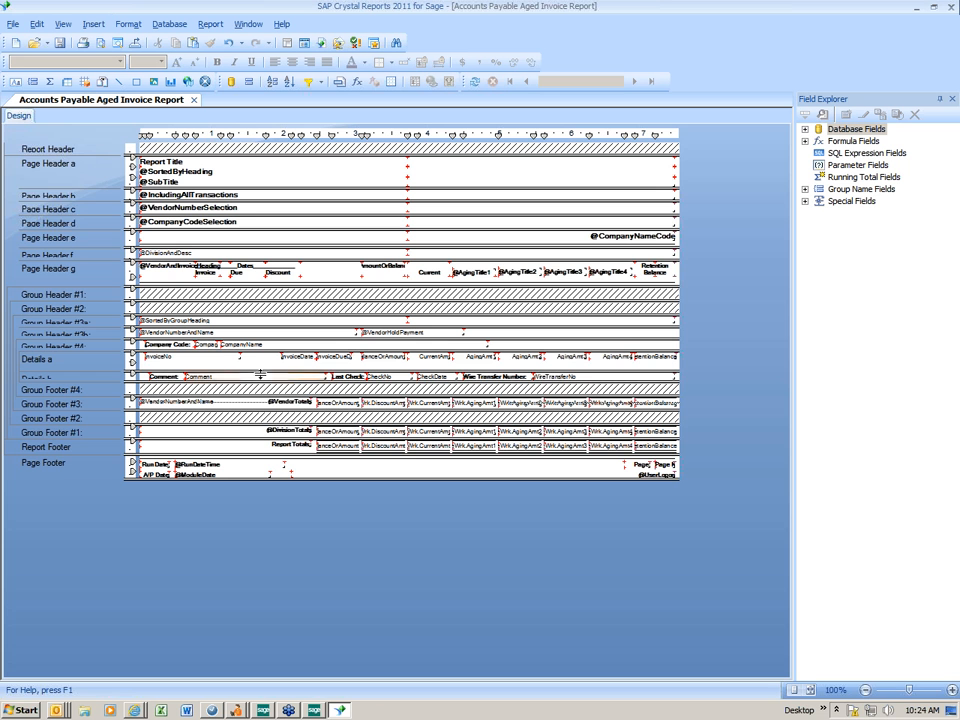
click(133, 366)
drag(133, 366, 107, 364)
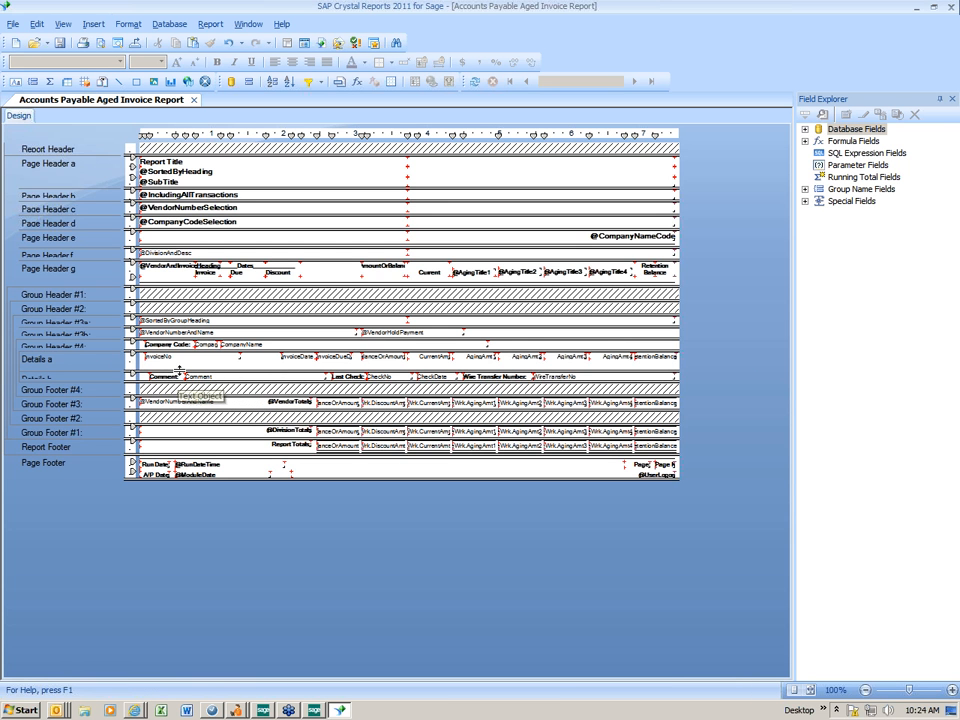
drag(178, 364, 178, 356)
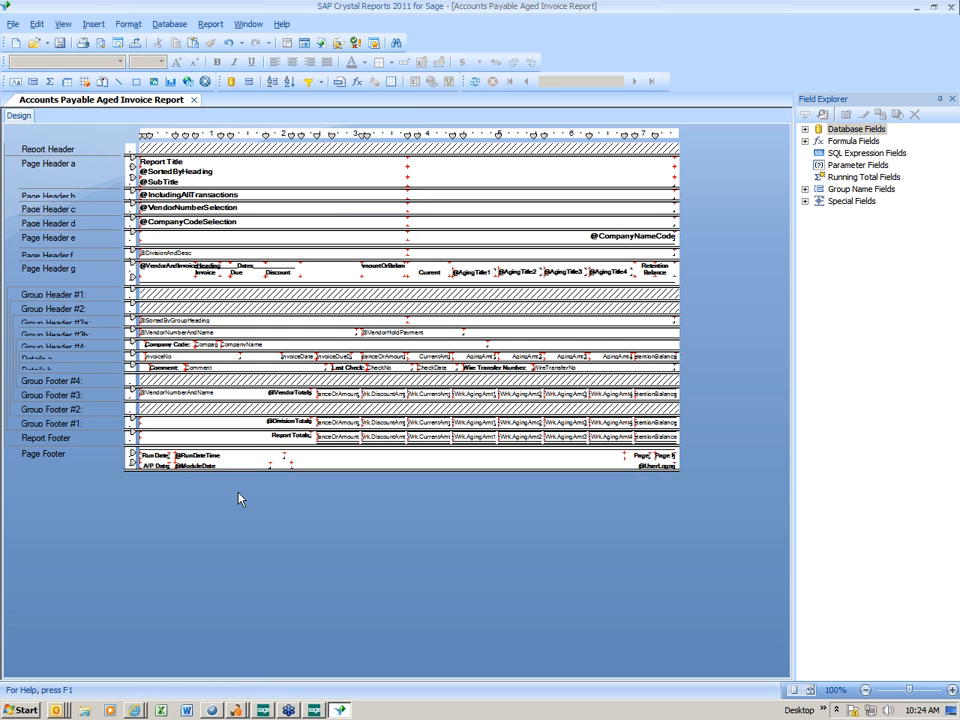
- Save the edited layout, exit Crystal Reports, and preview the Aged Invoice Report in Sage
click(59, 45)
click(13, 24)
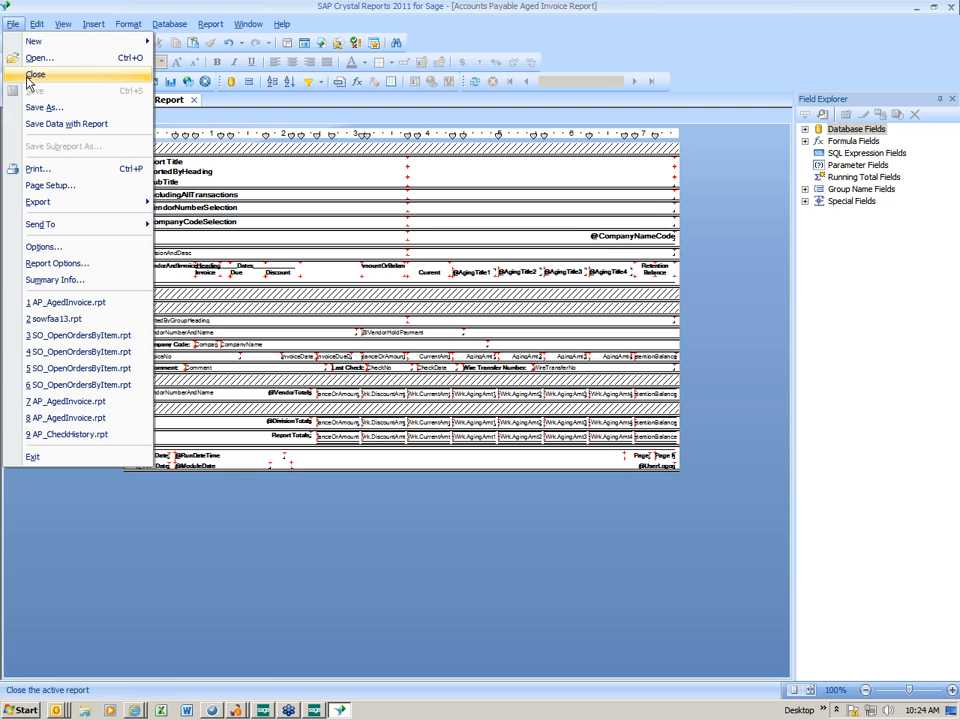
click(33, 456)
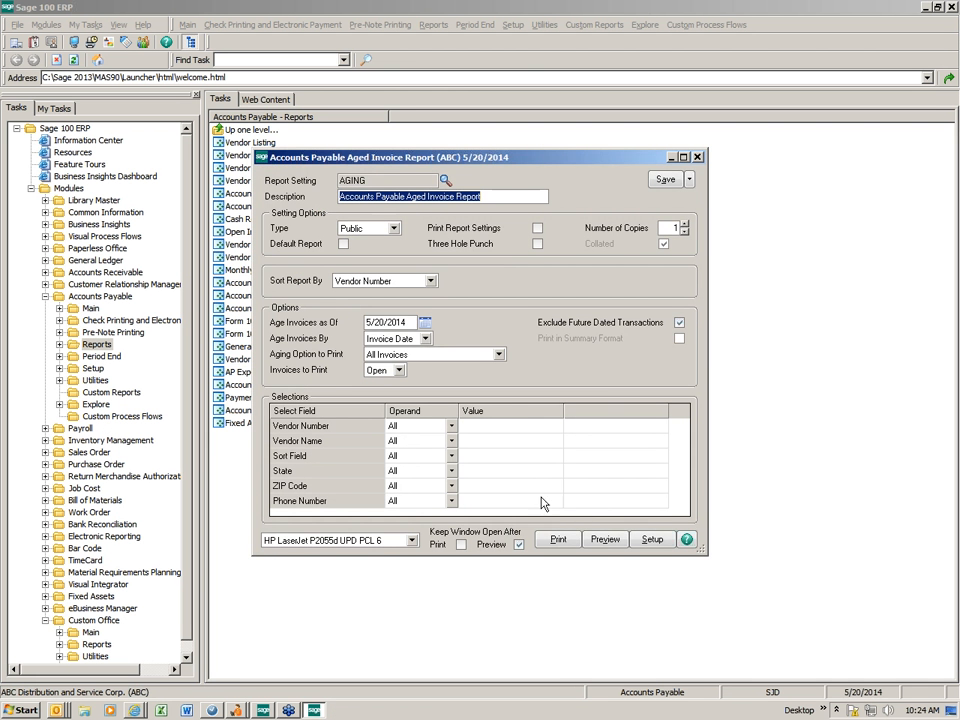
click(605, 539)
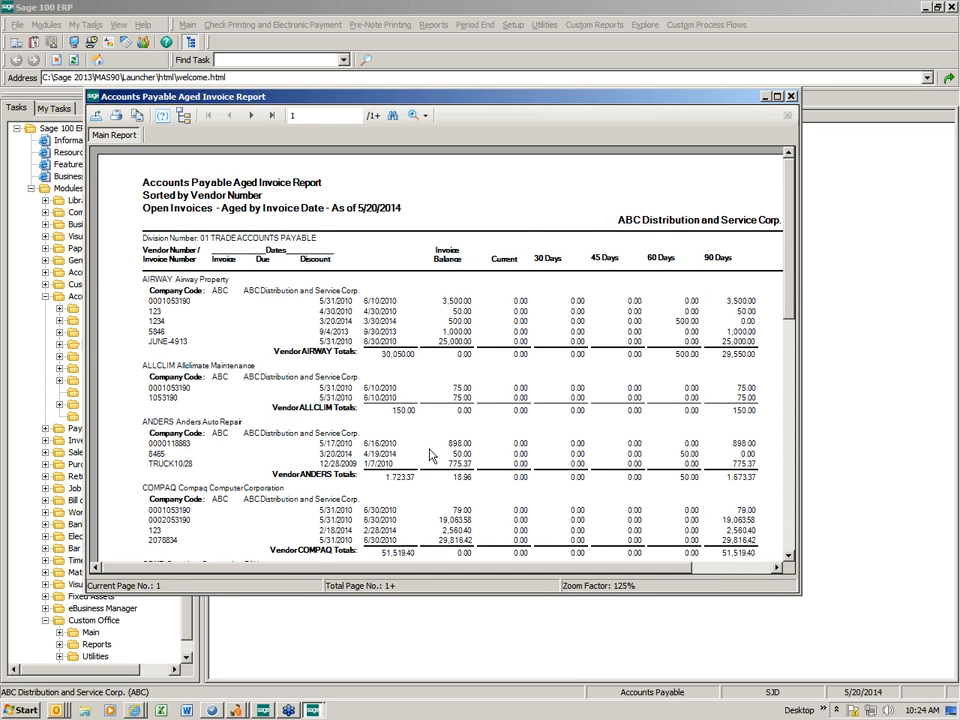
- Inspect the condensed report preview, noting the 898.00 invoice balance, then close it
drag(288, 97, 306, 33)
click(393, 373)
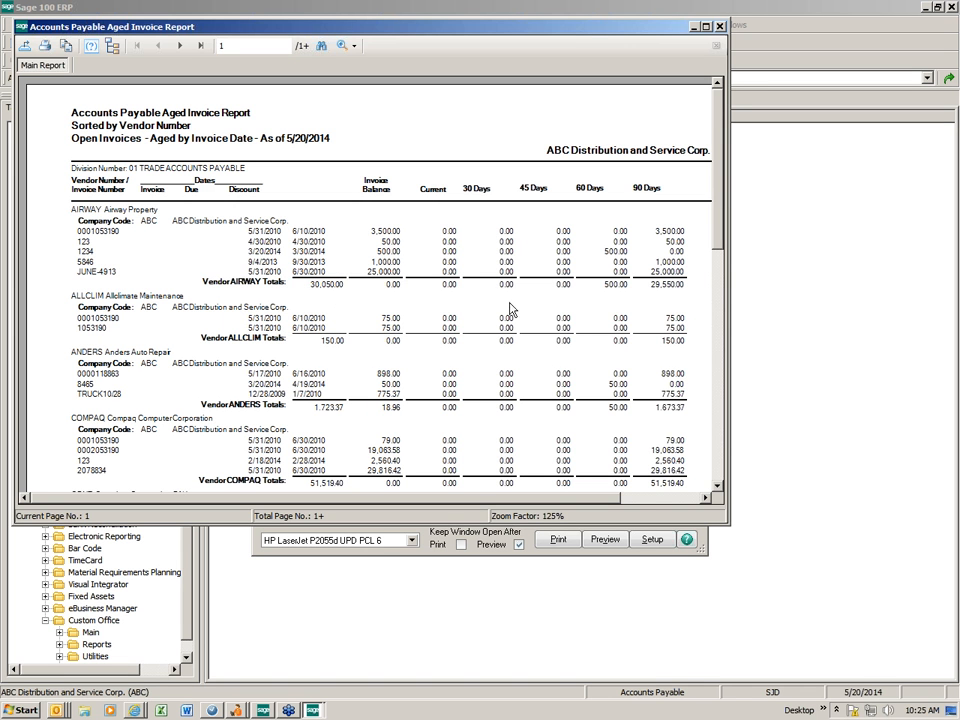
click(720, 28)
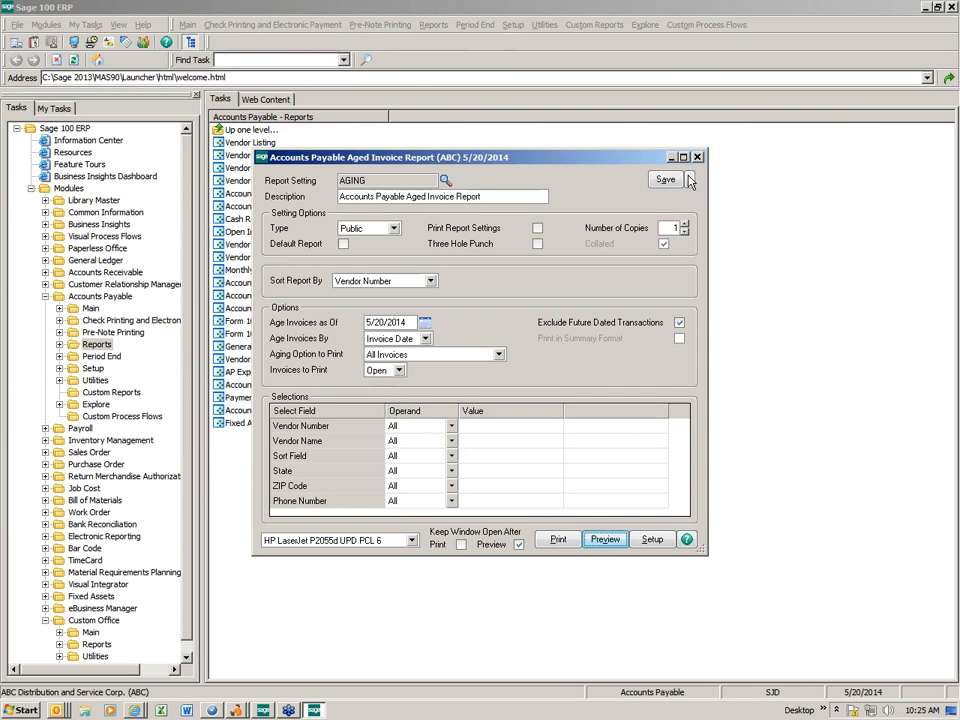
- Open the Aged Invoice Report in the Crystal designer, dismissing the invalid printer warning
click(690, 179)
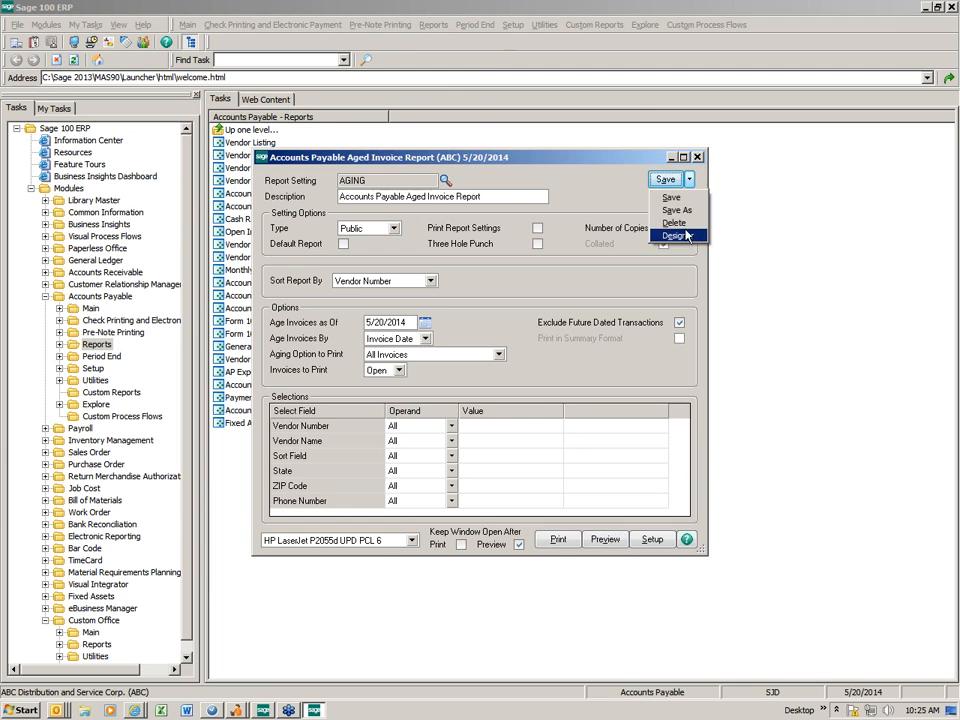
click(676, 236)
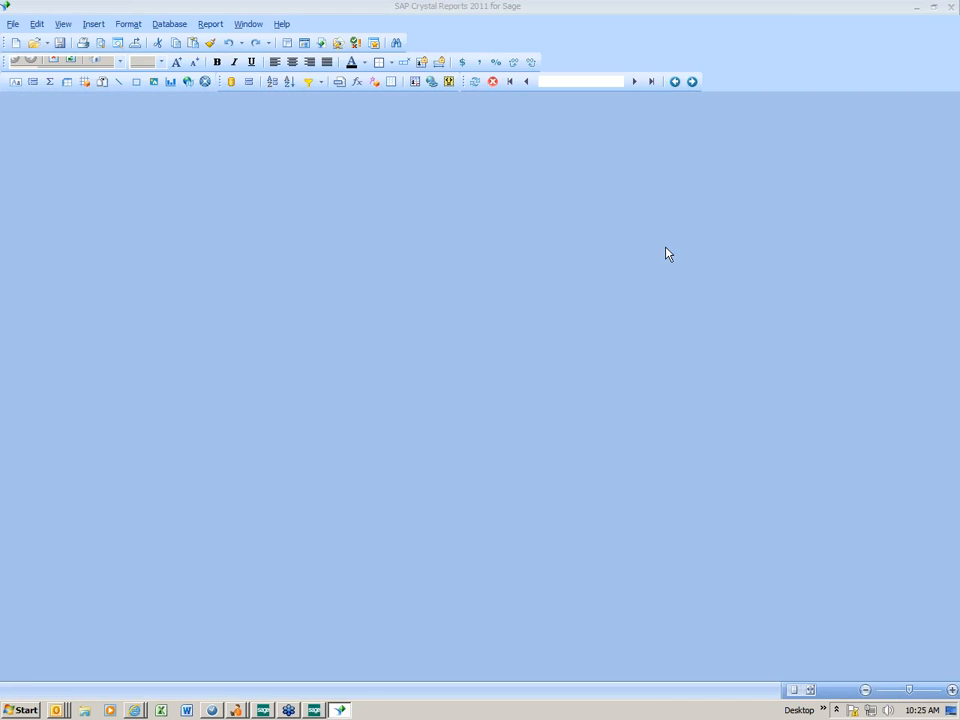
click(597, 387)
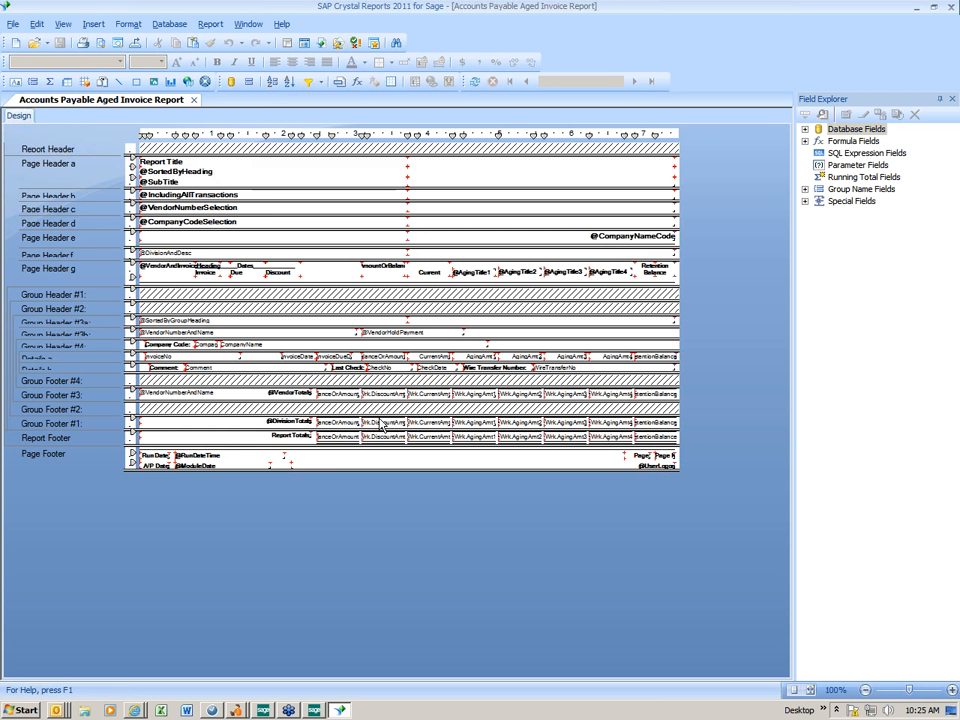
- Delete the discount totals from Group Footer #3, Group Footer #1 and the Report Footer
click(380, 397)
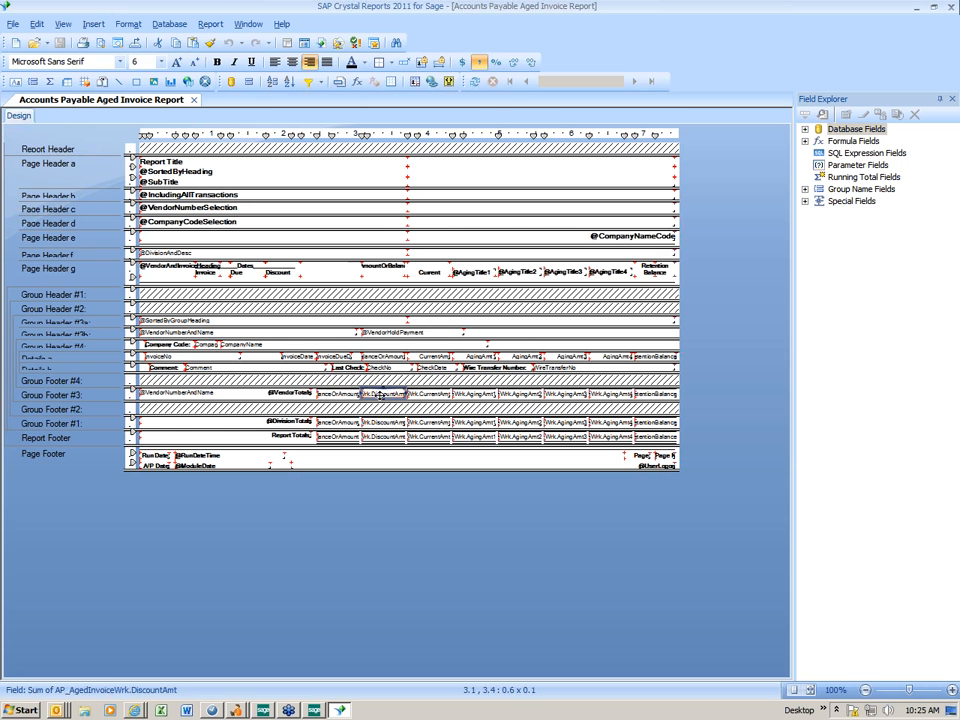
key(Delete)
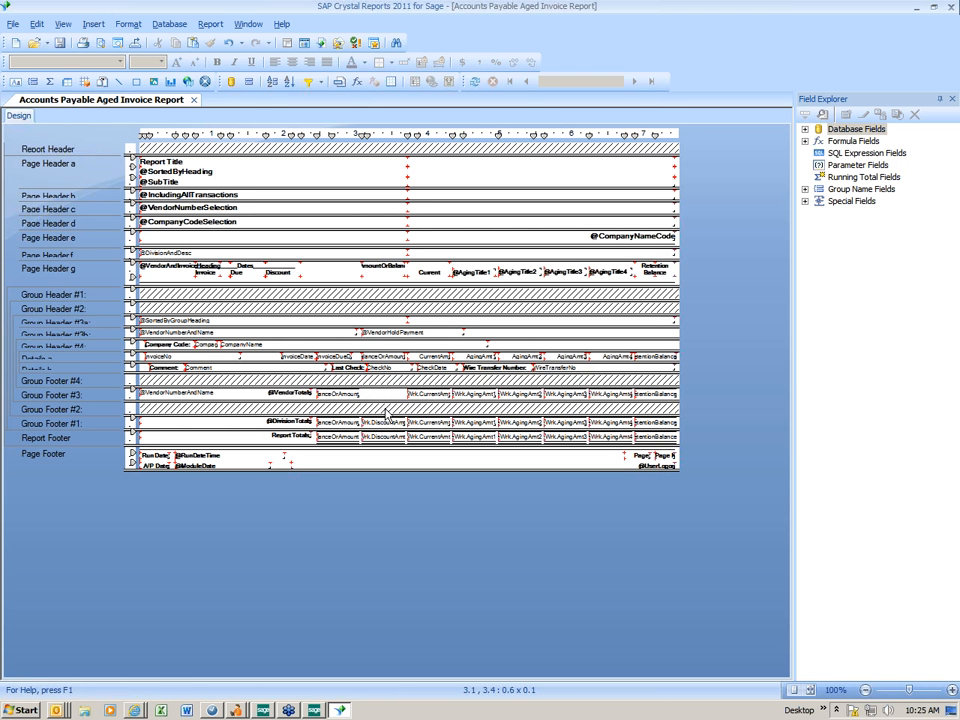
click(393, 421)
key(Delete)
click(388, 437)
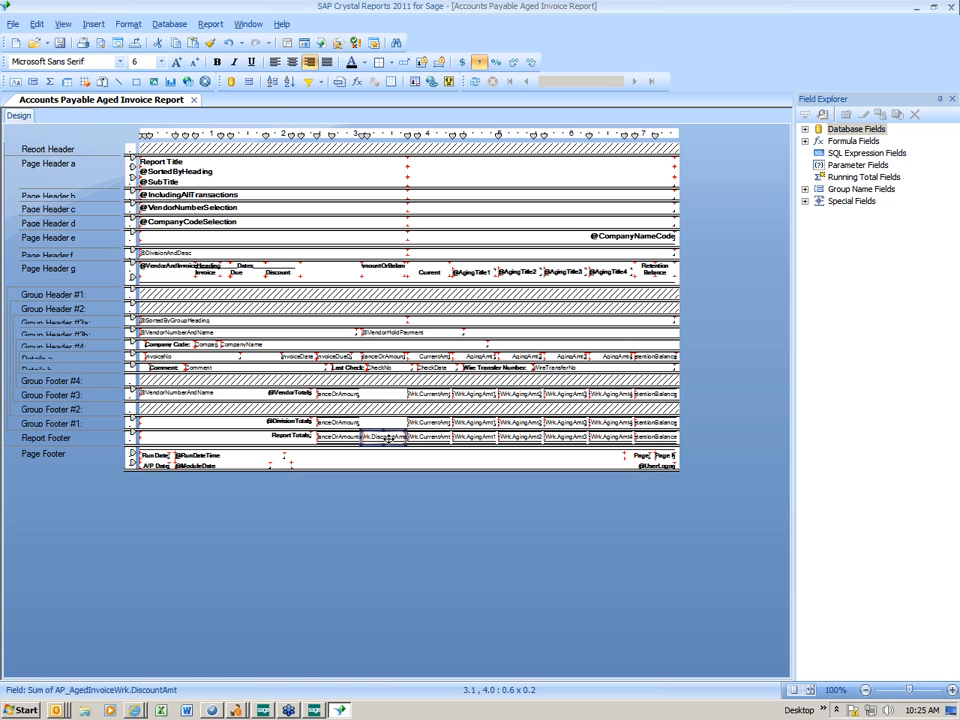
key(Delete)
- Shift the vendor balance total into the emptied slot and exit the designer
drag(340, 396, 376, 426)
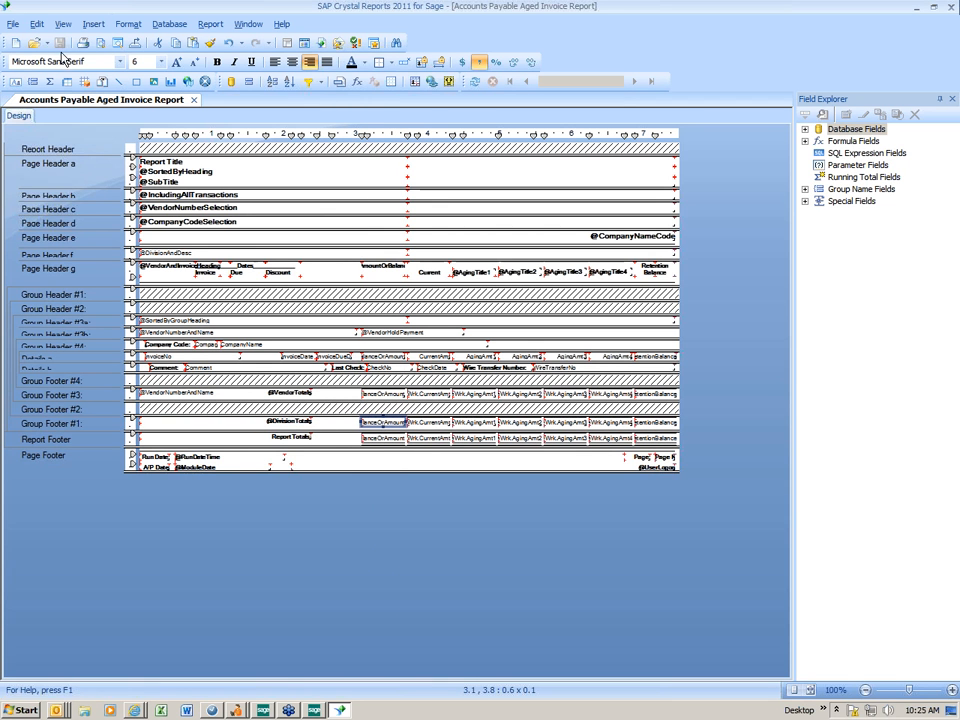
click(13, 24)
click(36, 456)
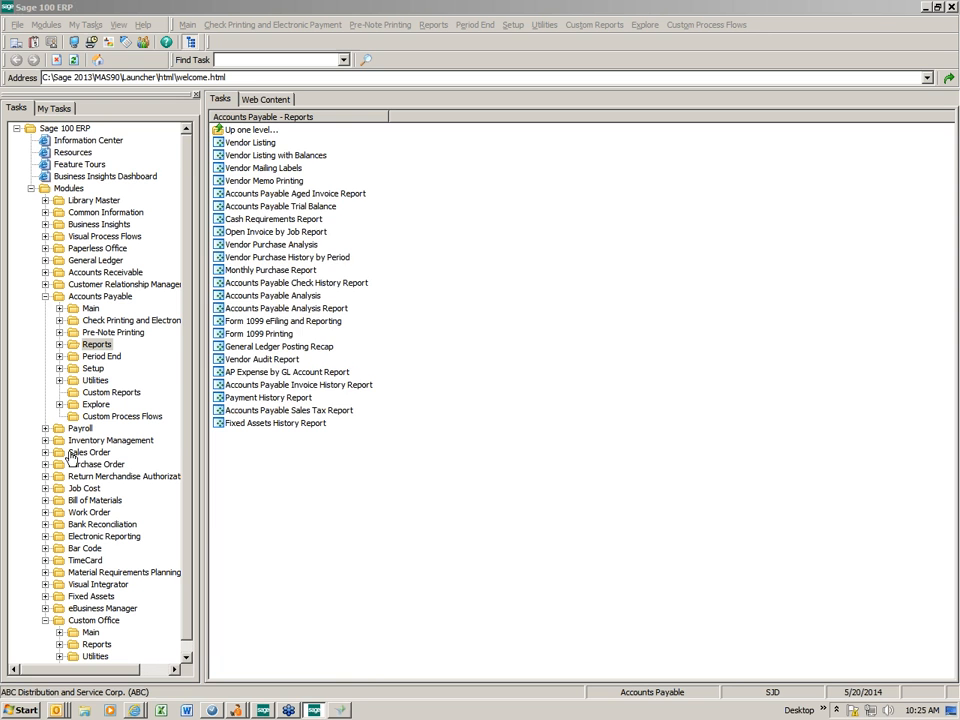
- Preview the revised Aged Invoice Report, then close the preview and the report options
click(603, 540)
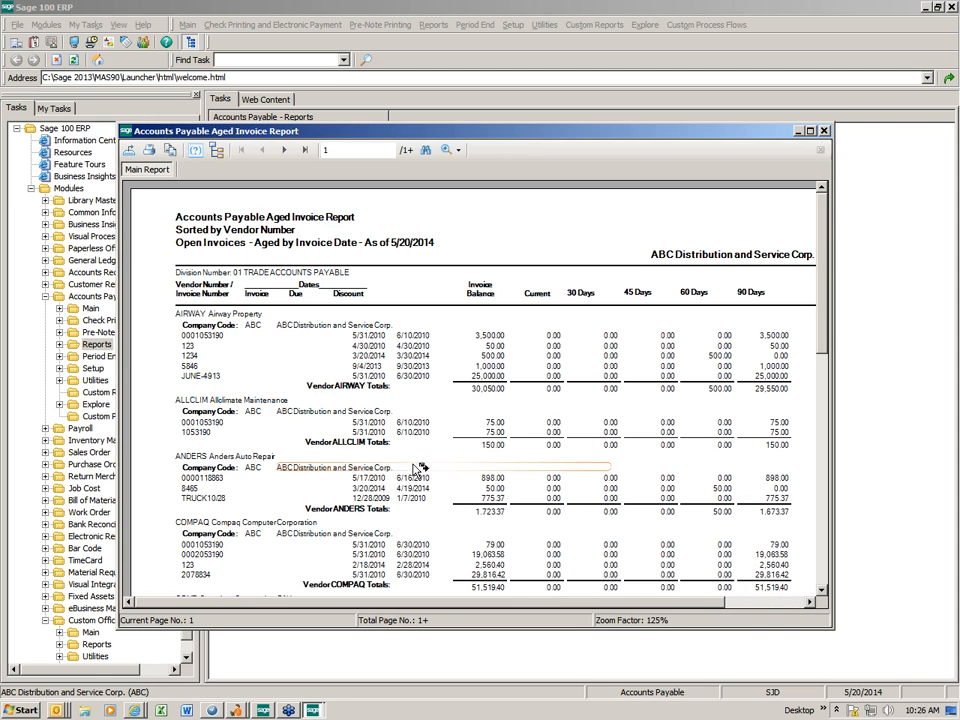
drag(367, 138, 257, 79)
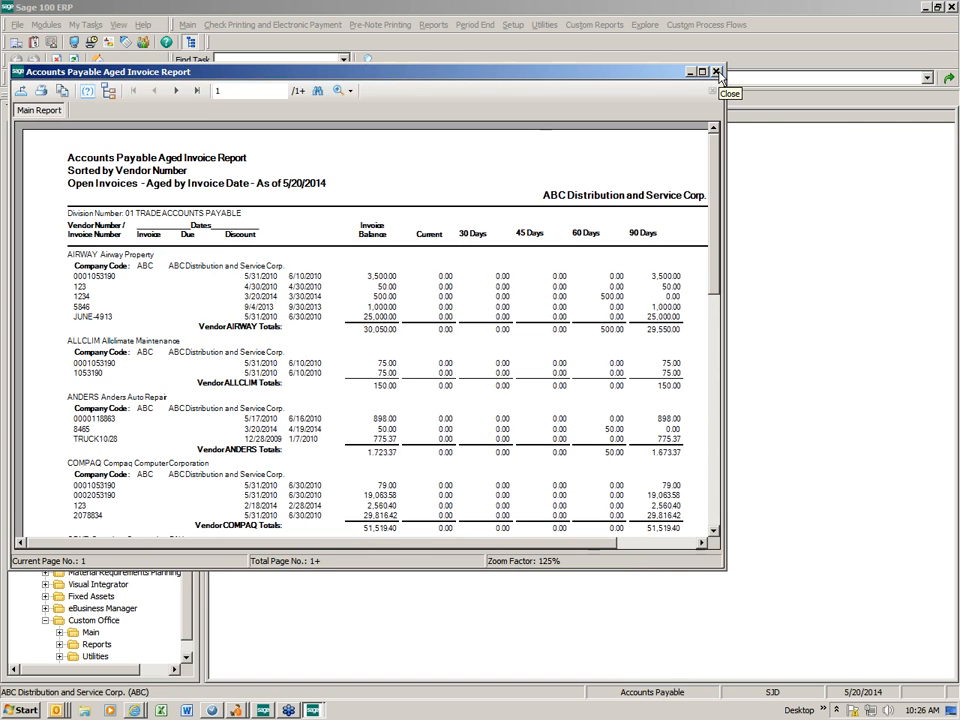
click(716, 72)
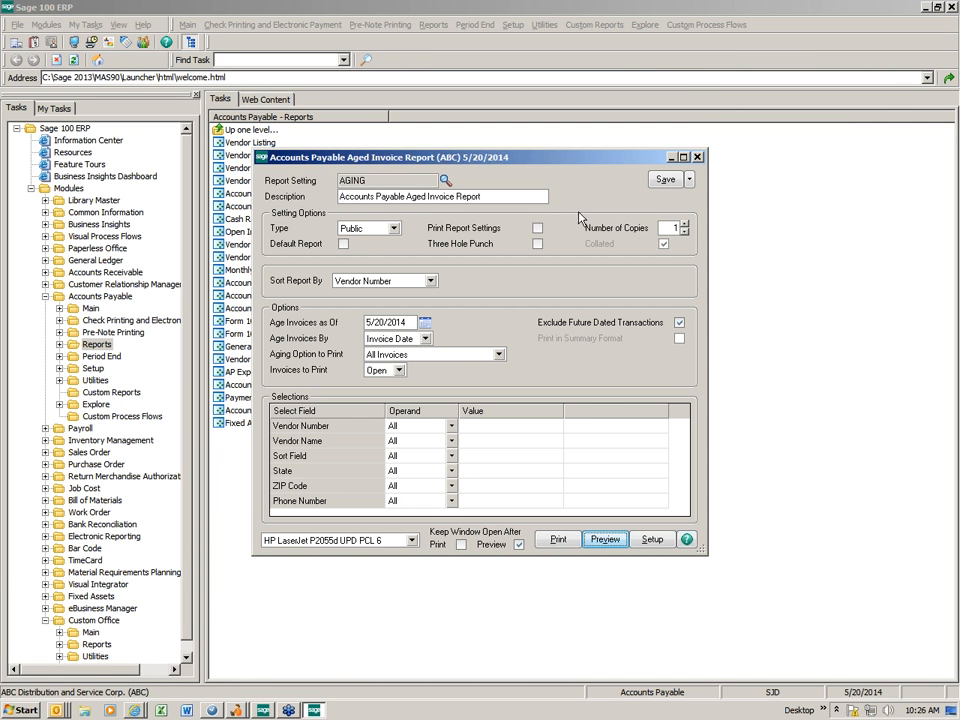
click(696, 158)
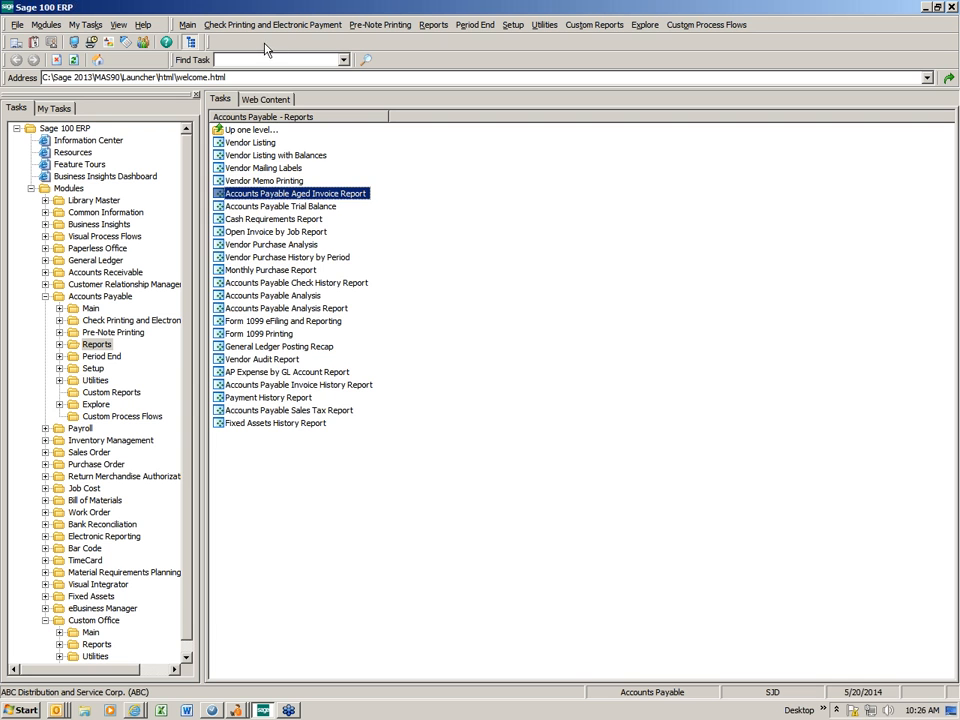
- Collapse Accounts Payable and Custom Office in the Tasks tree, toggling to My Tasks and back
click(44, 296)
click(45, 500)
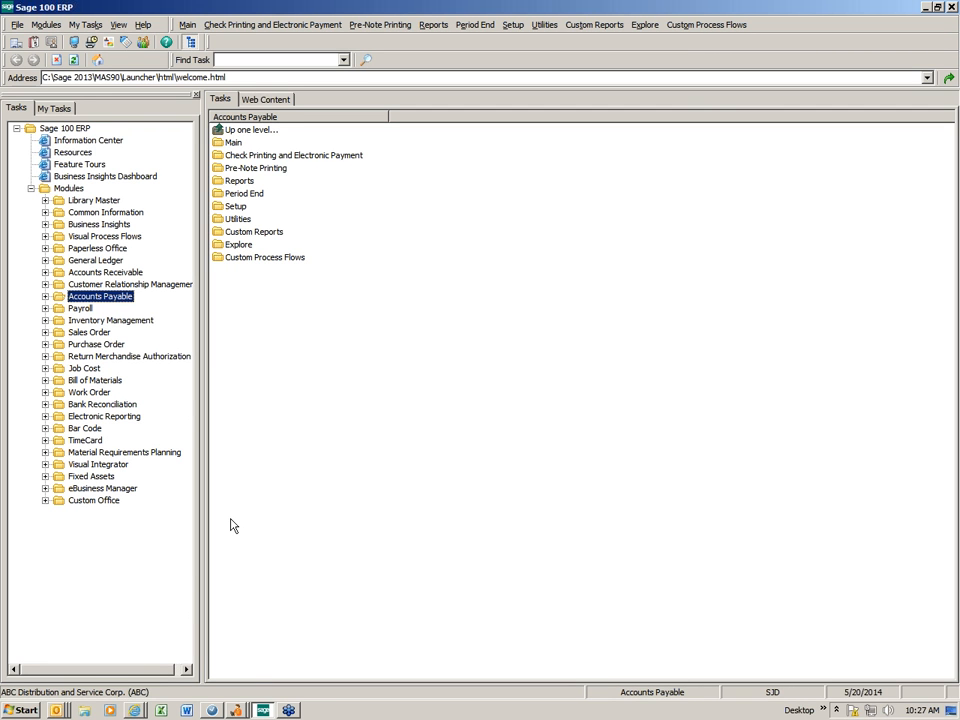
click(55, 106)
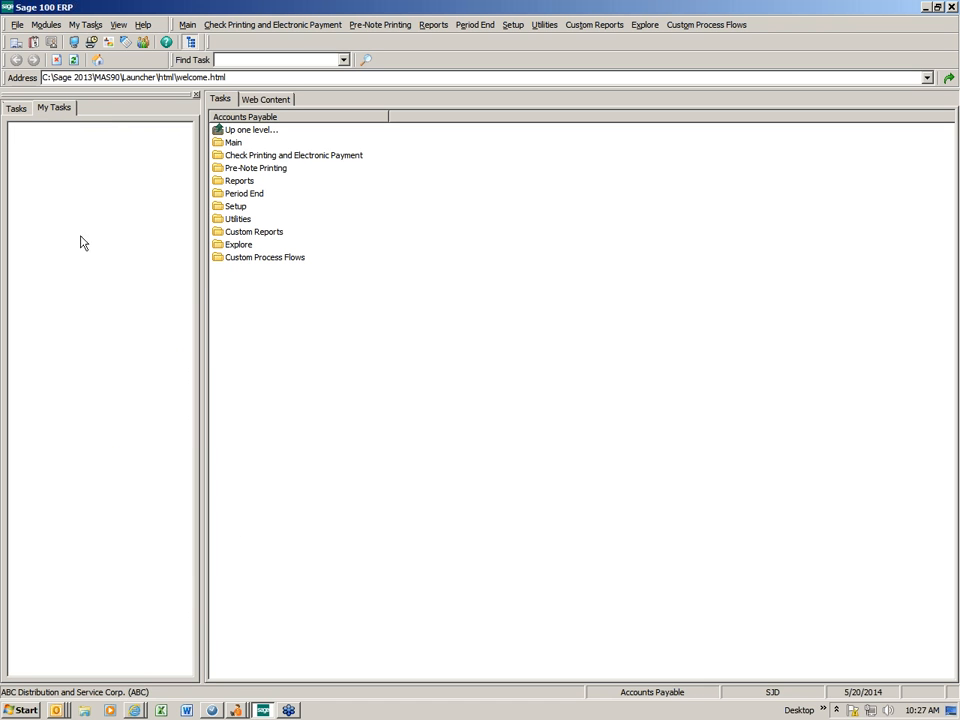
click(18, 109)
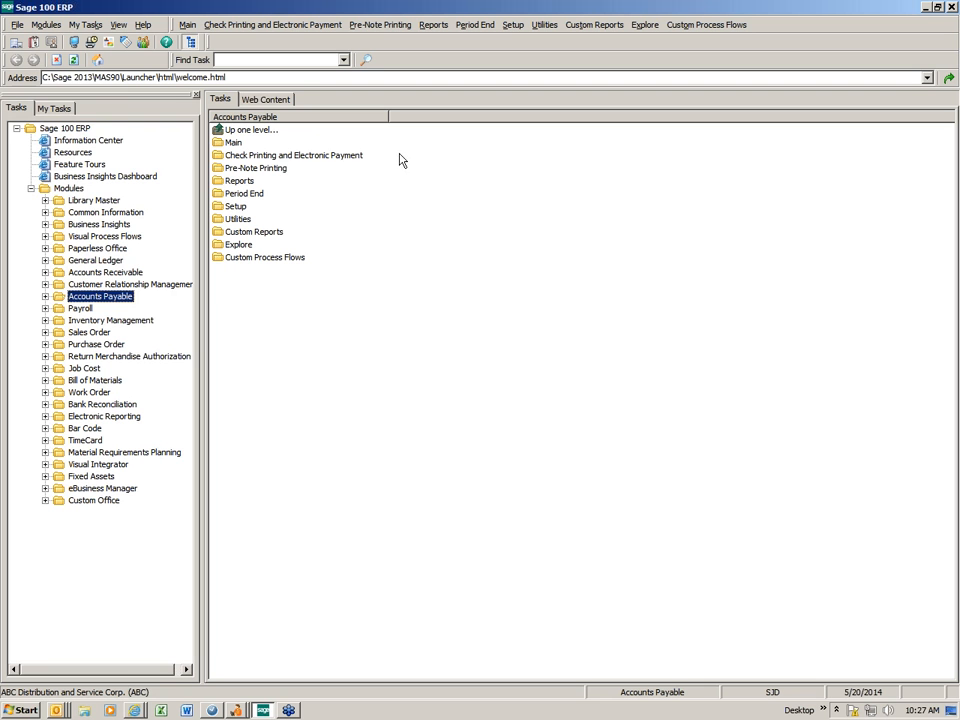
- Add Accounts Receivable > Main > Customer Maintenance as a toolbar task shortcut
right_click(241, 44)
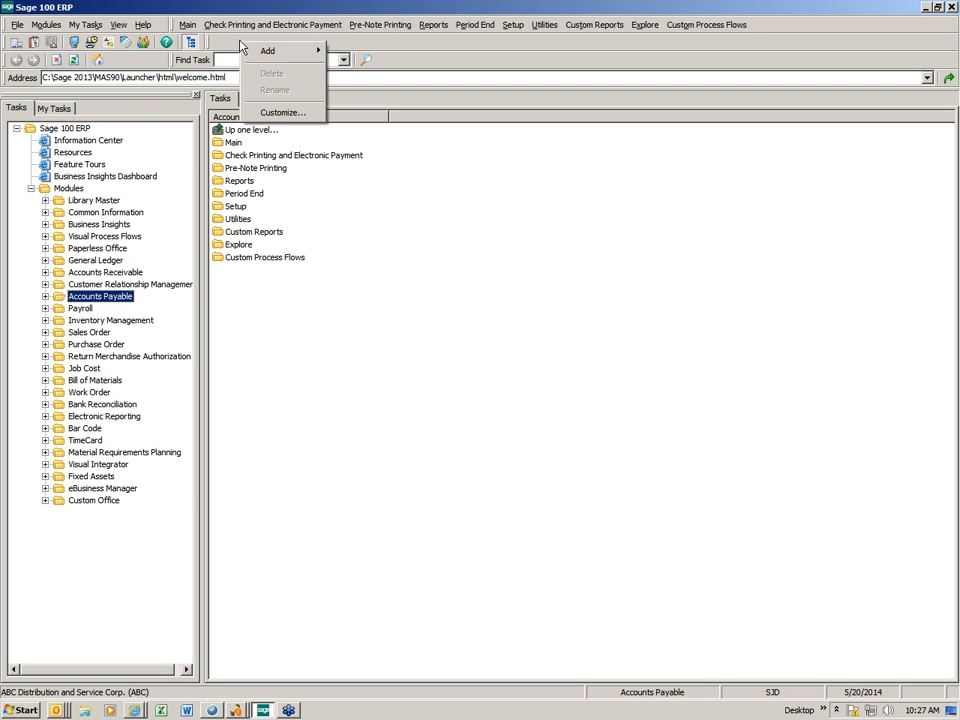
mouse_move(265, 51)
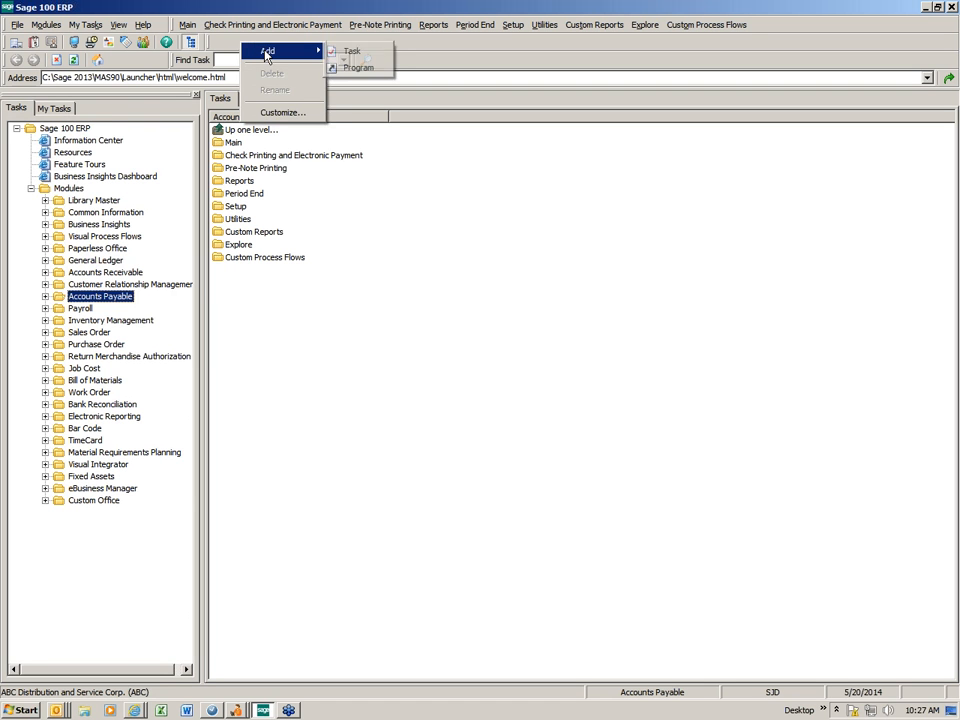
click(336, 51)
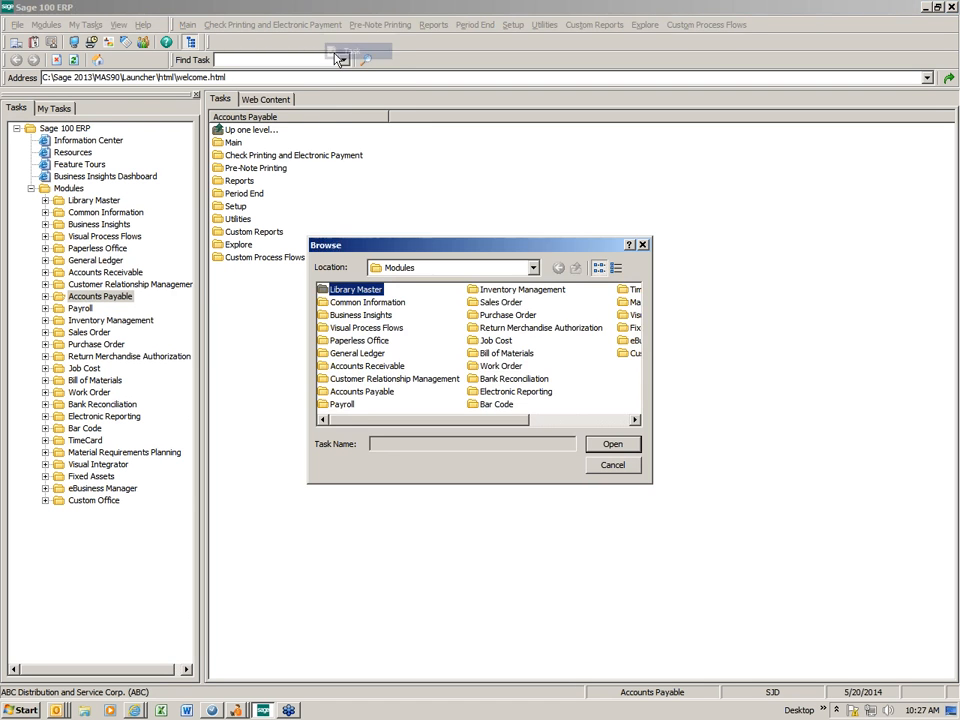
click(357, 367)
double_click(357, 367)
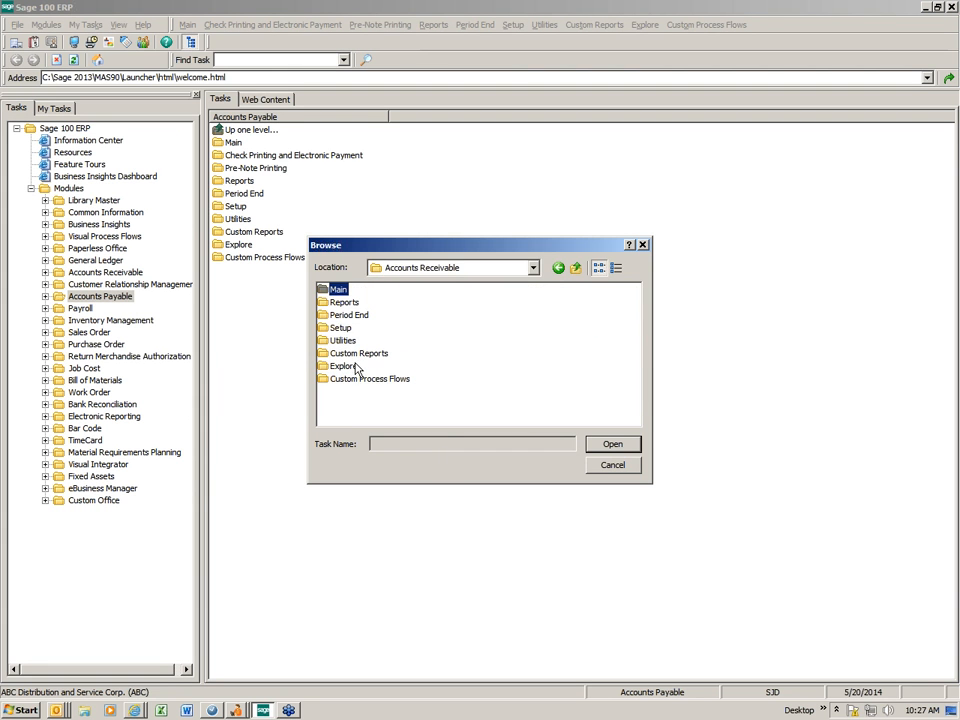
double_click(334, 290)
double_click(362, 292)
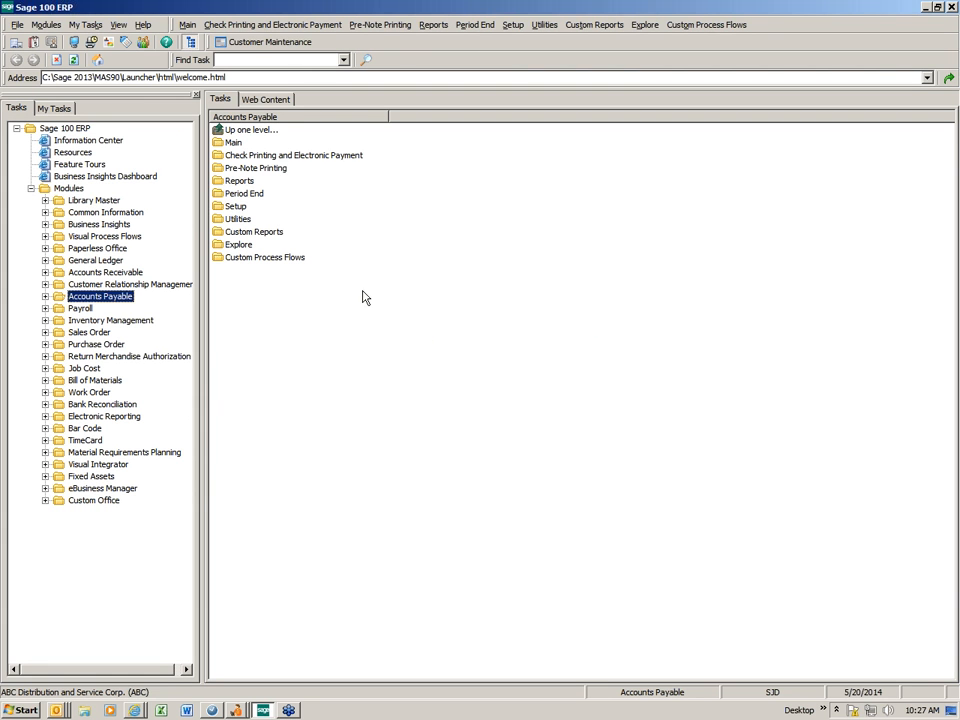
- Test the Customer Maintenance shortcut twice, then restore the main task window
click(258, 44)
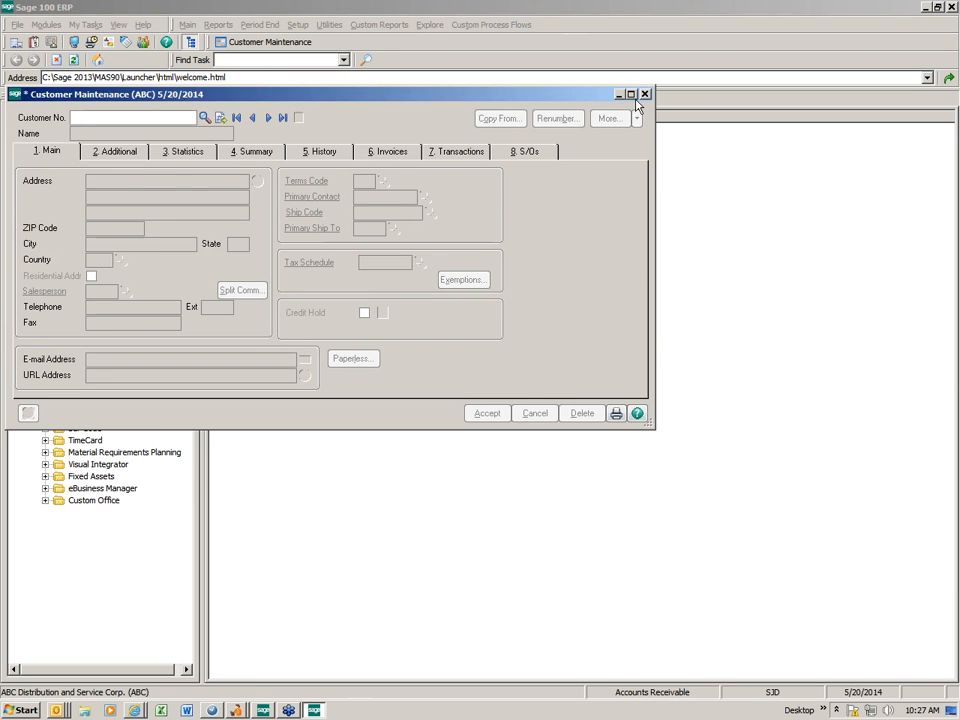
click(644, 100)
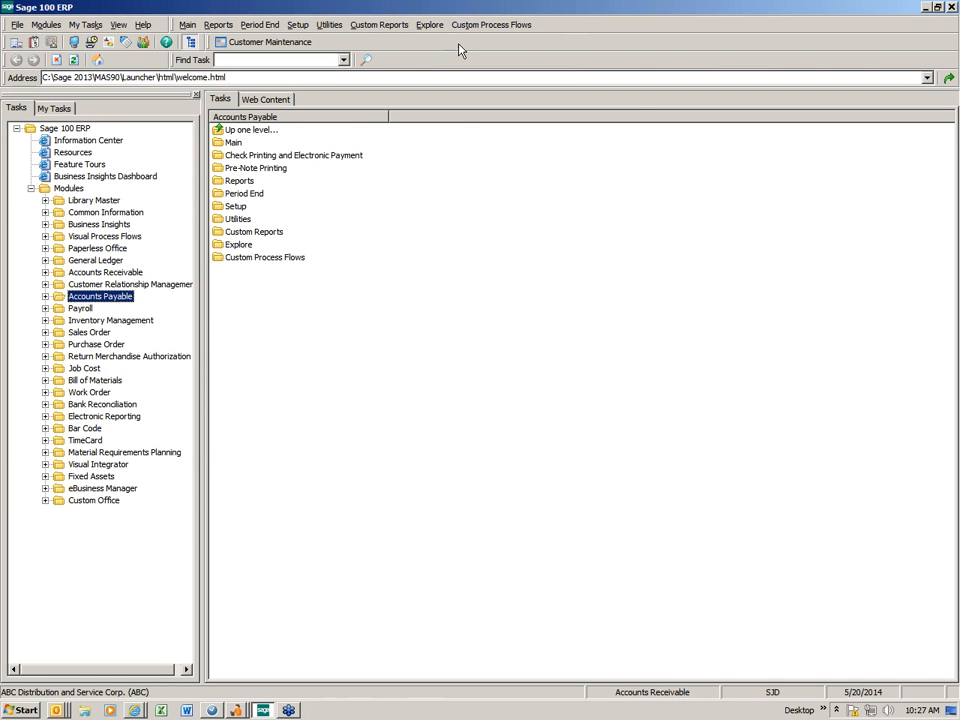
click(191, 45)
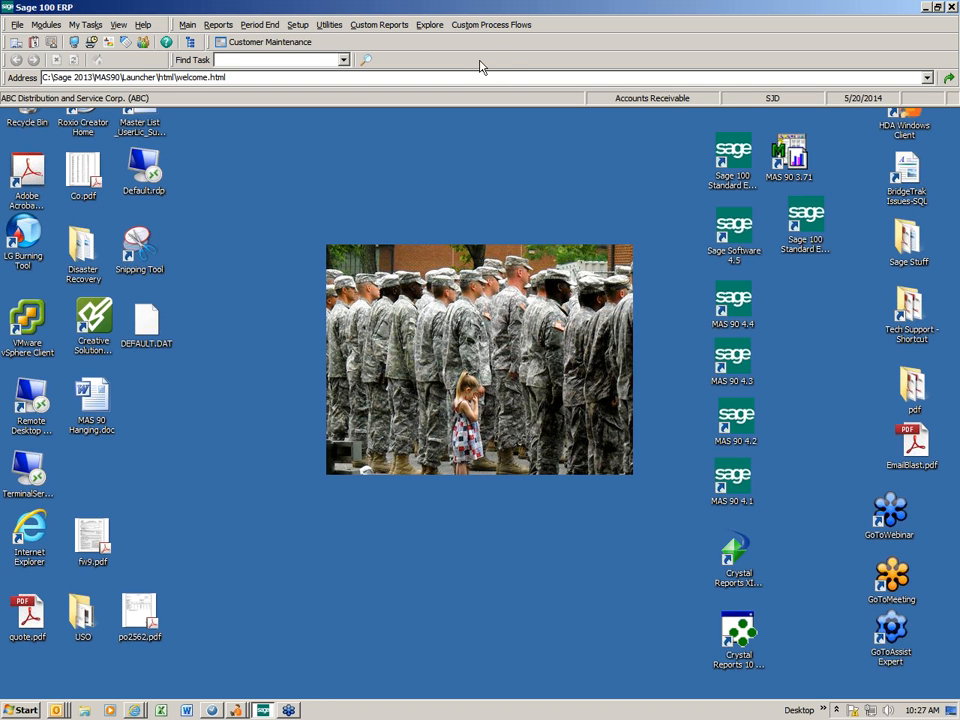
click(267, 45)
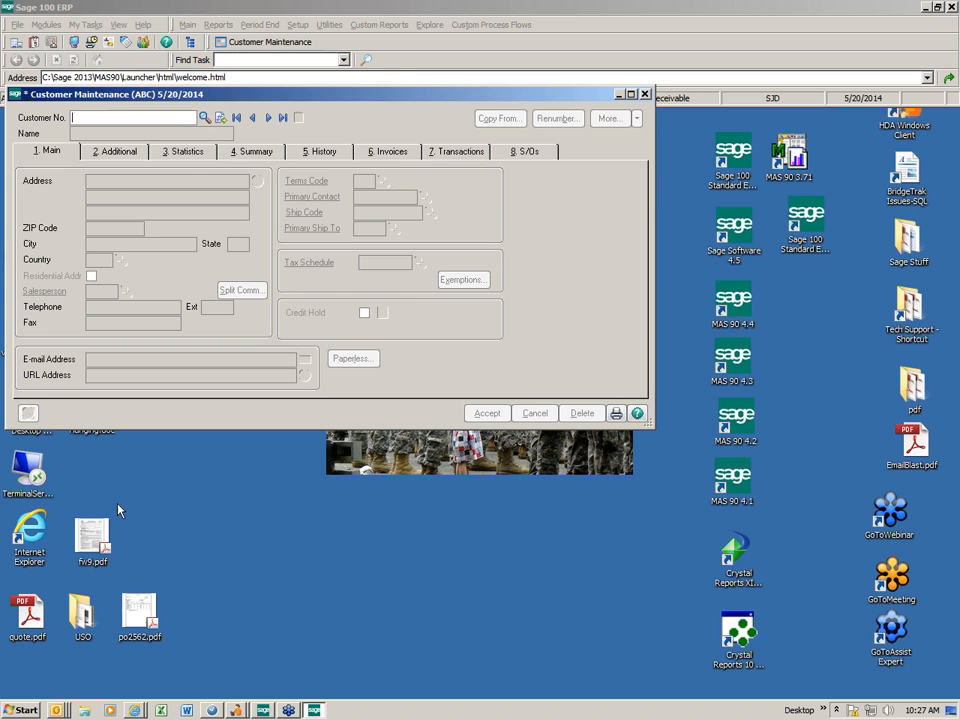
click(647, 95)
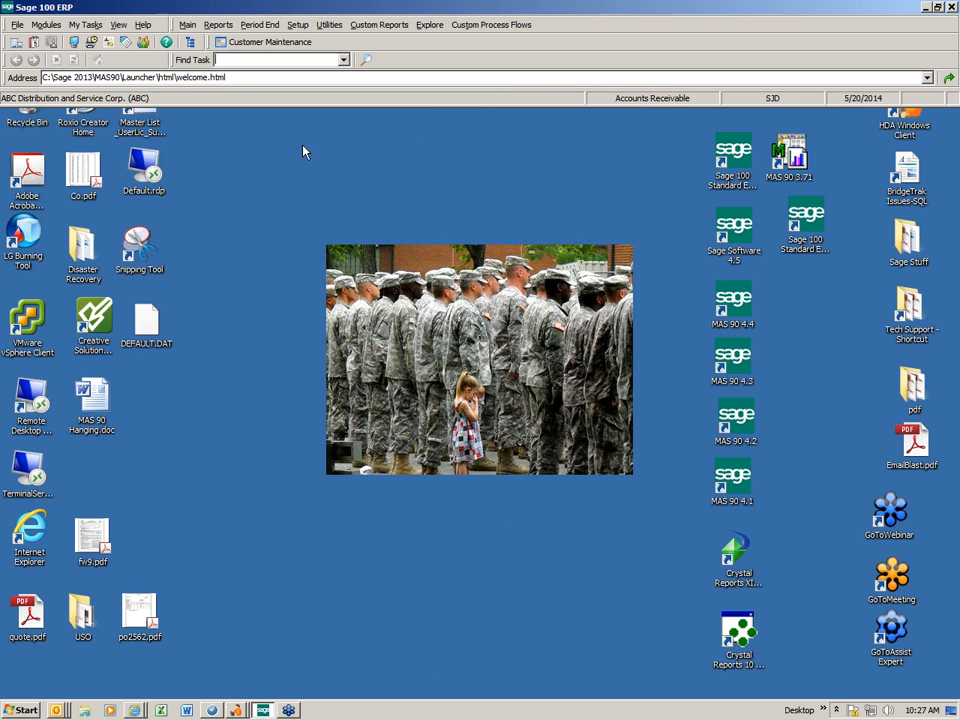
click(192, 44)
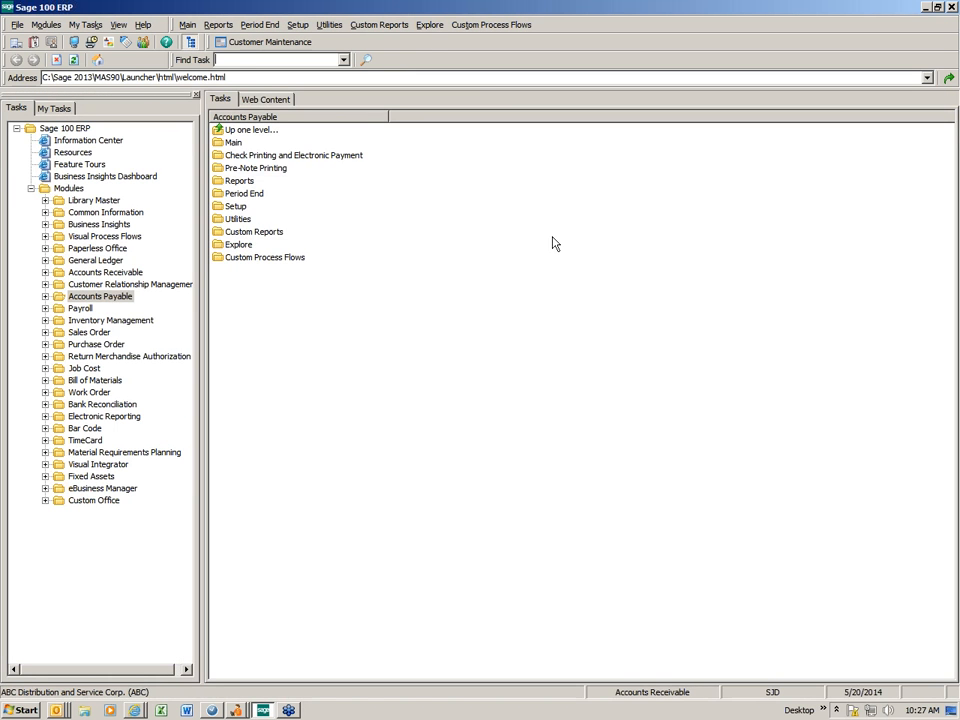
- Add a toolbar program shortcut pointing to EXCEL.EXE in the Office14 folder
right_click(352, 47)
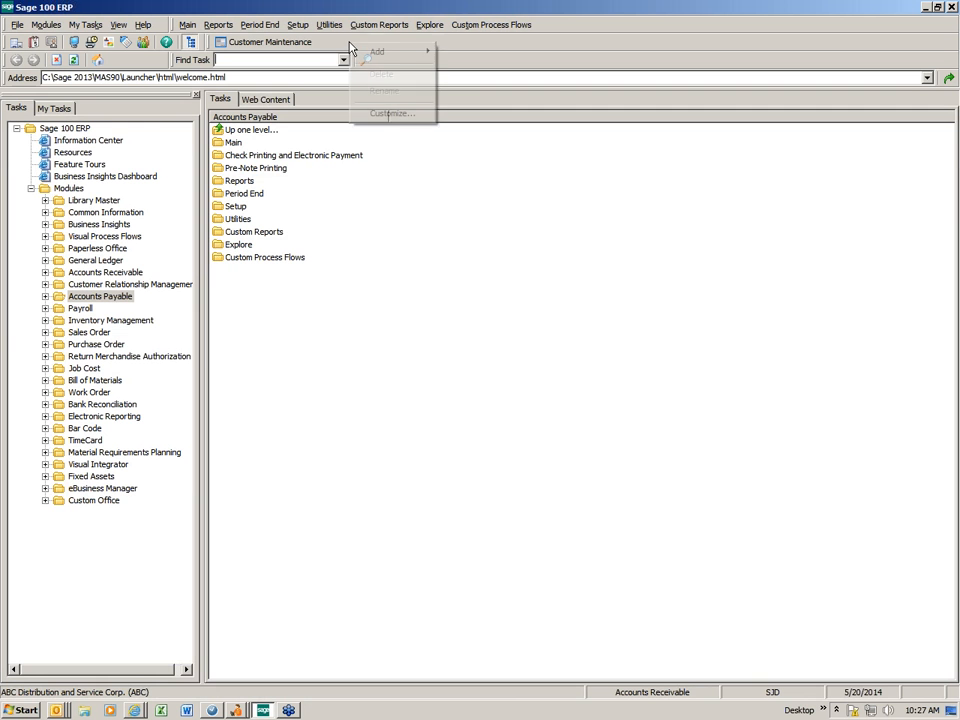
mouse_move(363, 58)
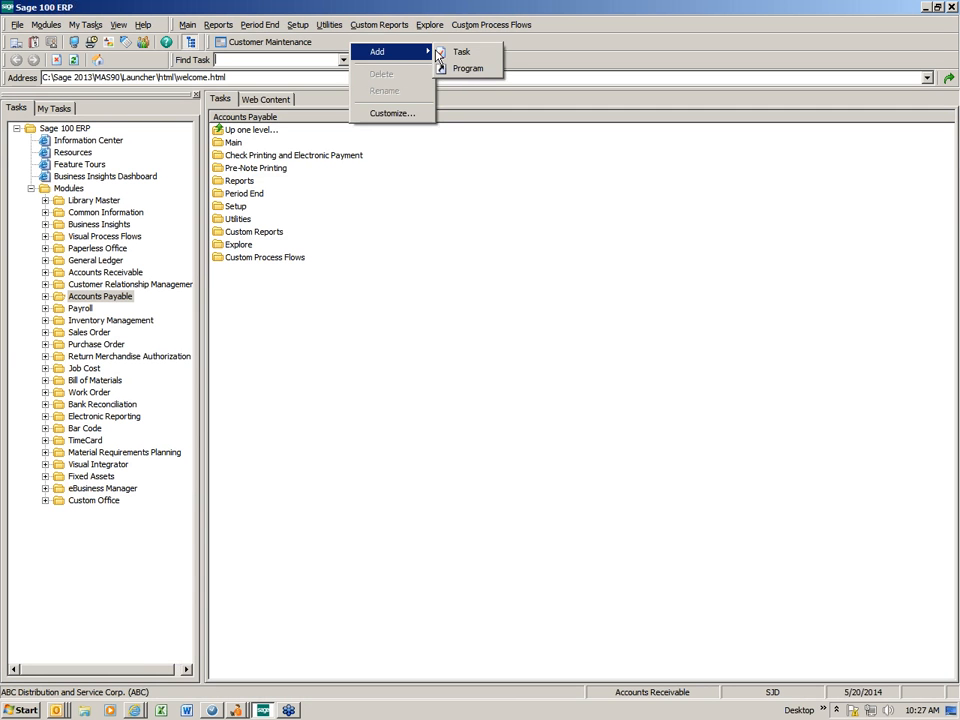
click(462, 67)
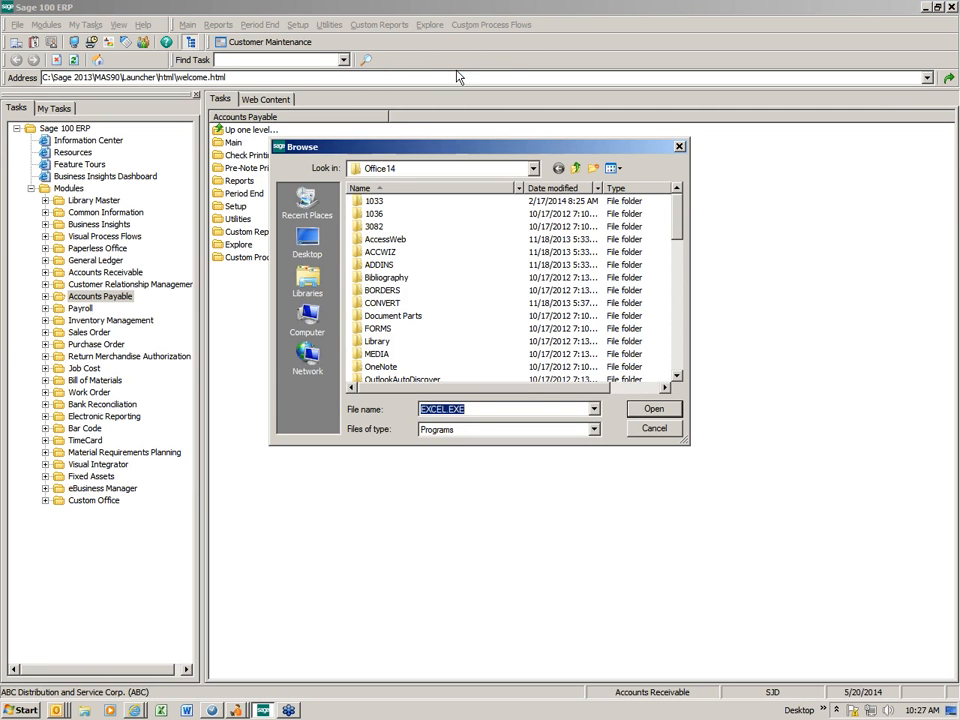
click(533, 168)
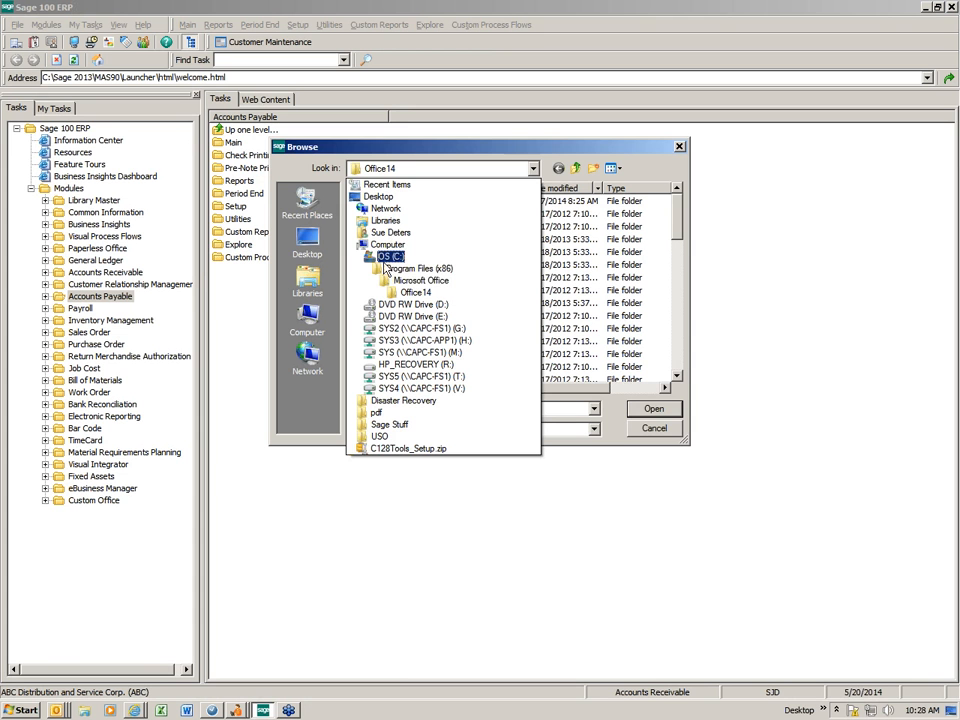
click(400, 298)
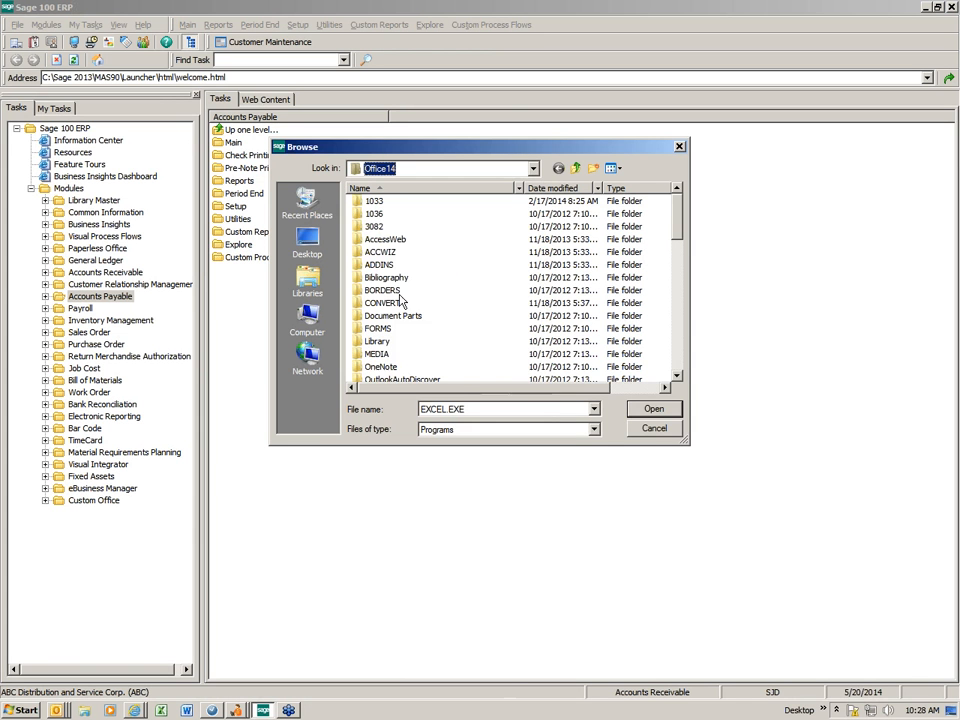
click(677, 367)
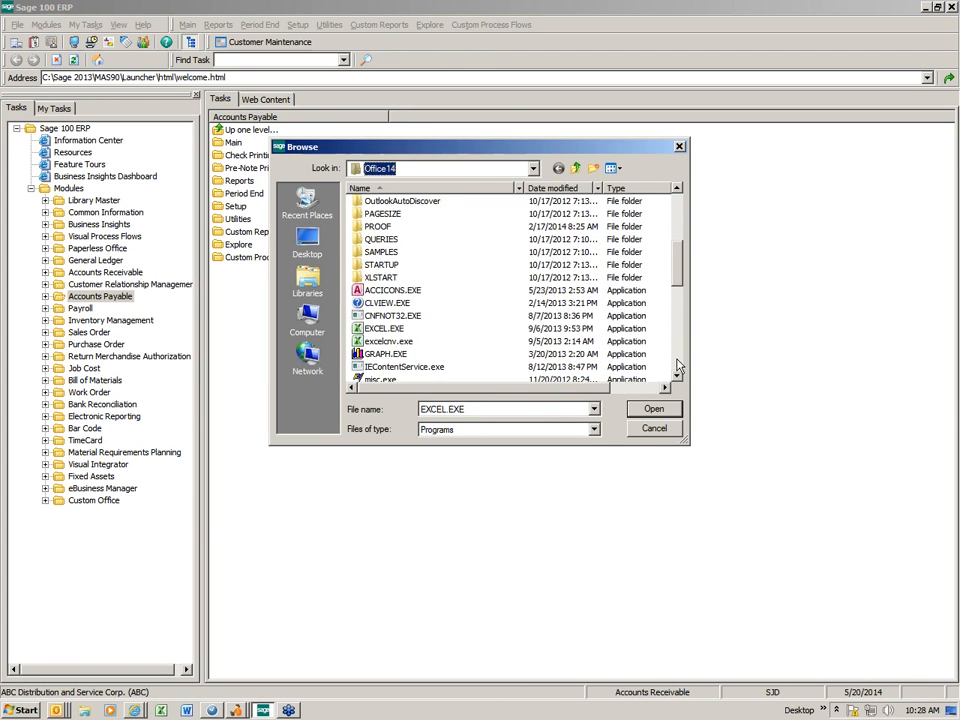
click(677, 367)
scroll(527, 367, up, 5)
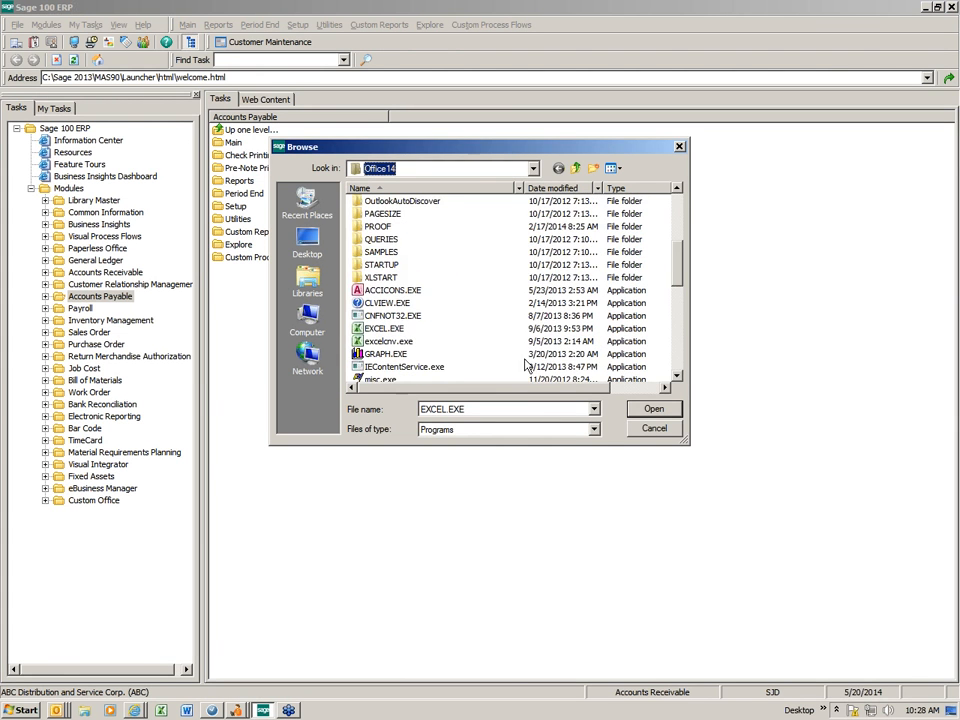
click(385, 328)
click(389, 328)
key(Escape)
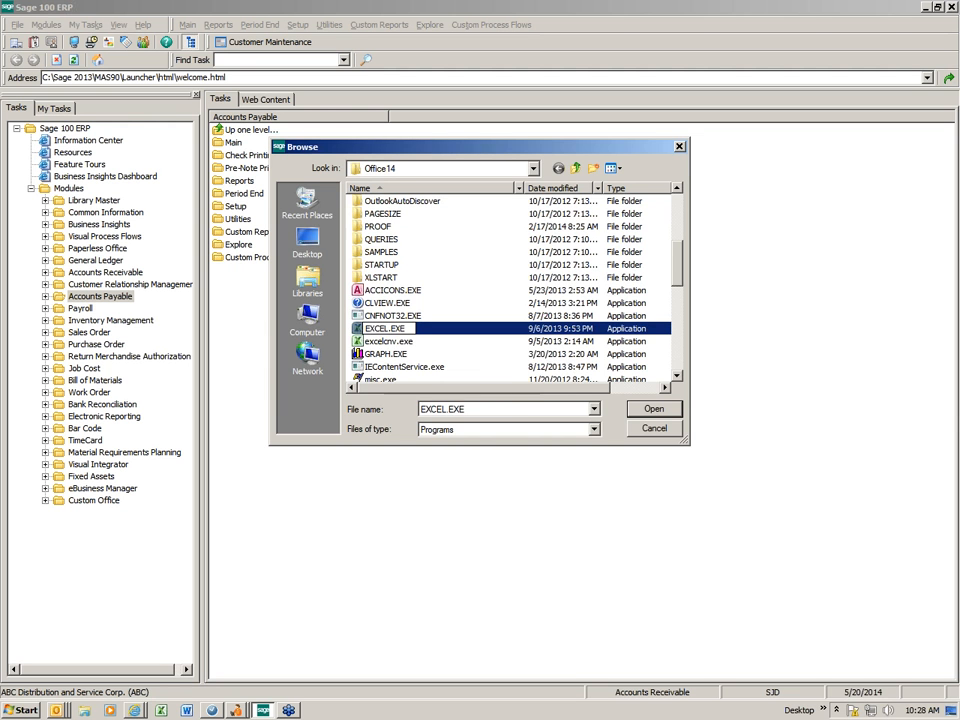
double_click(375, 328)
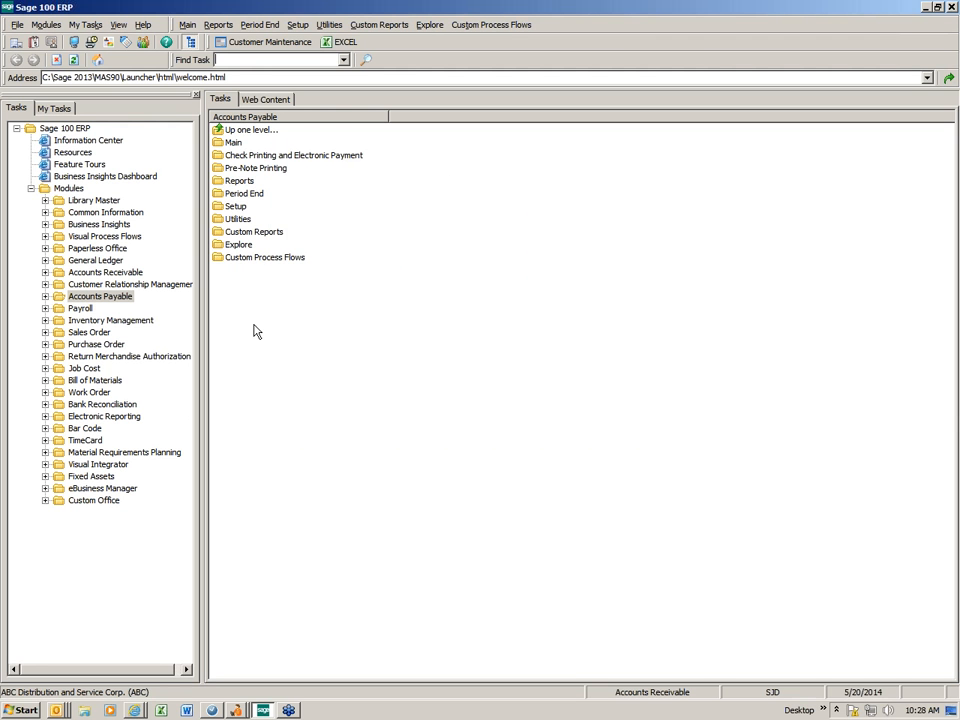
- Launch Excel from the new EXCEL shortcut, then exit Excel
click(343, 43)
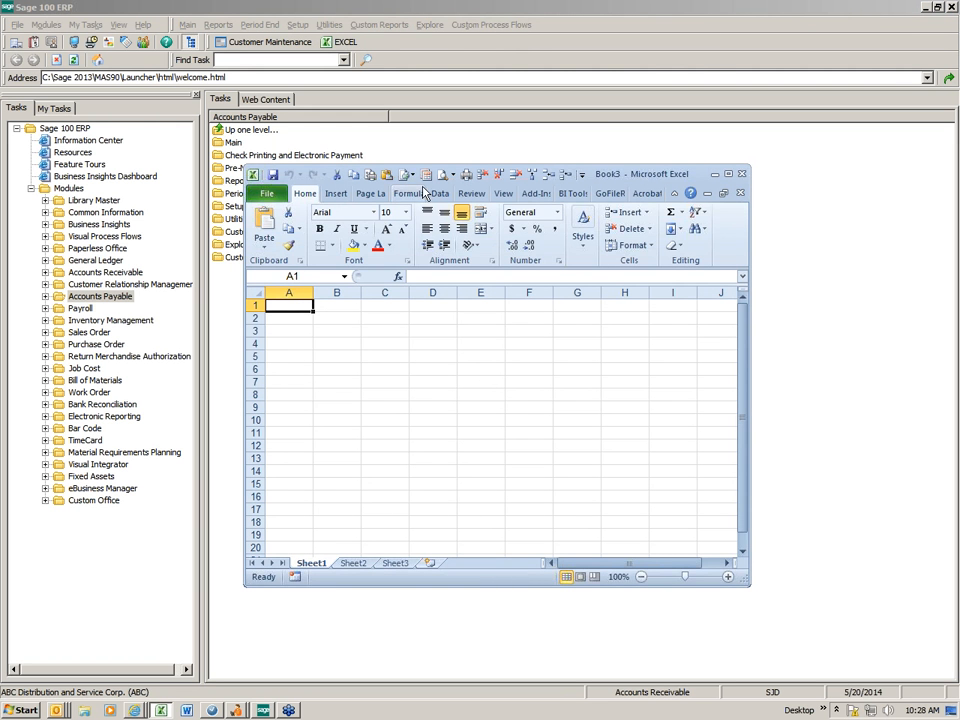
click(265, 195)
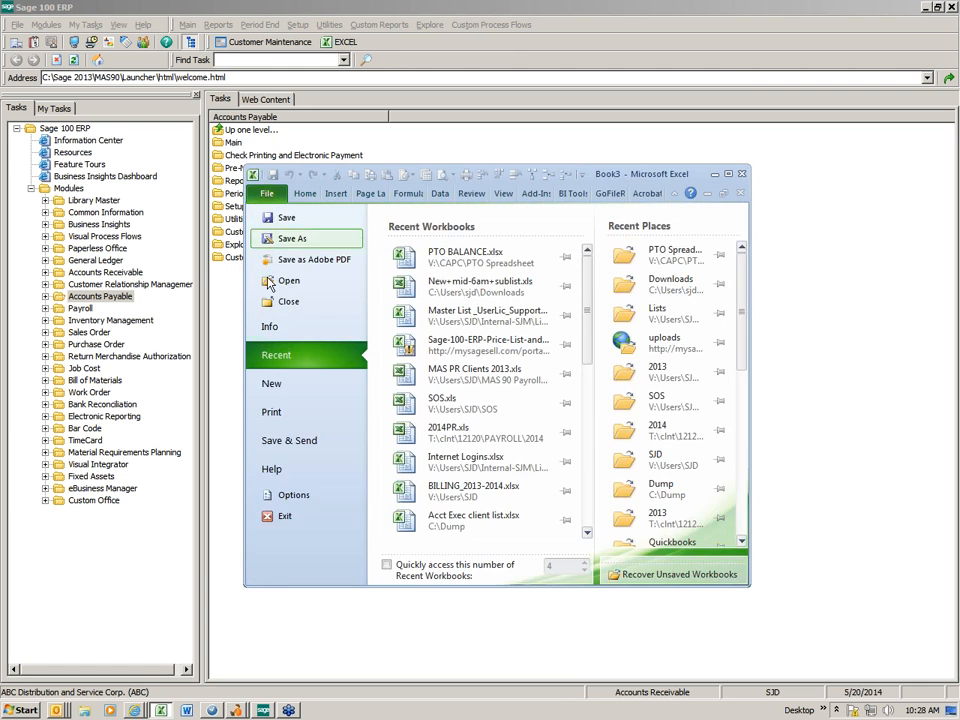
click(268, 514)
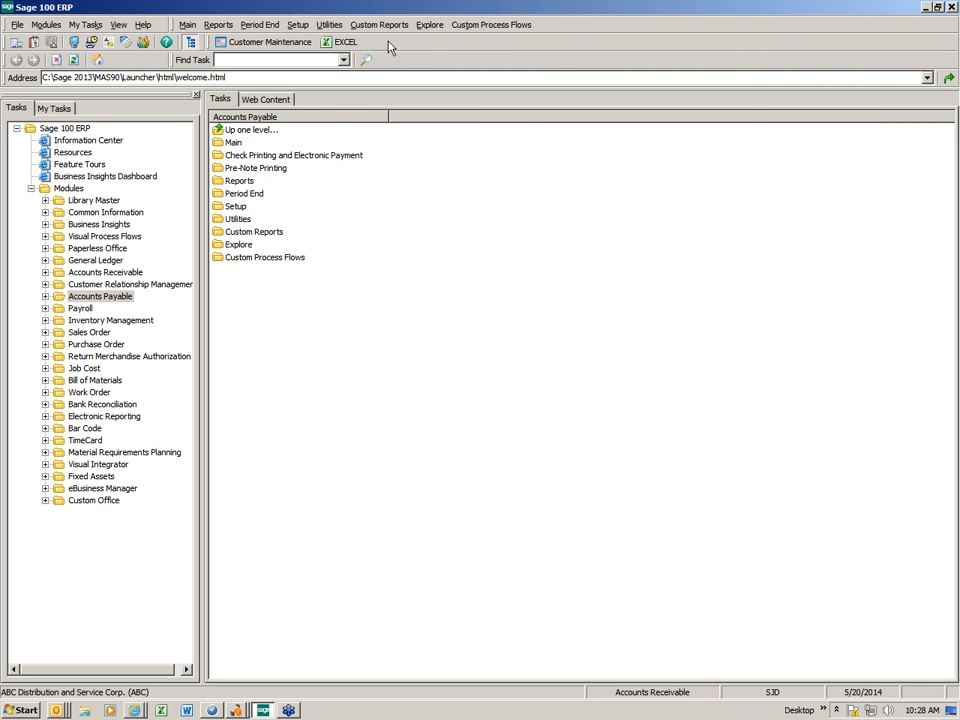
- Add Sales Order > Main > Sales Order Entry as a toolbar task shortcut
right_click(443, 45)
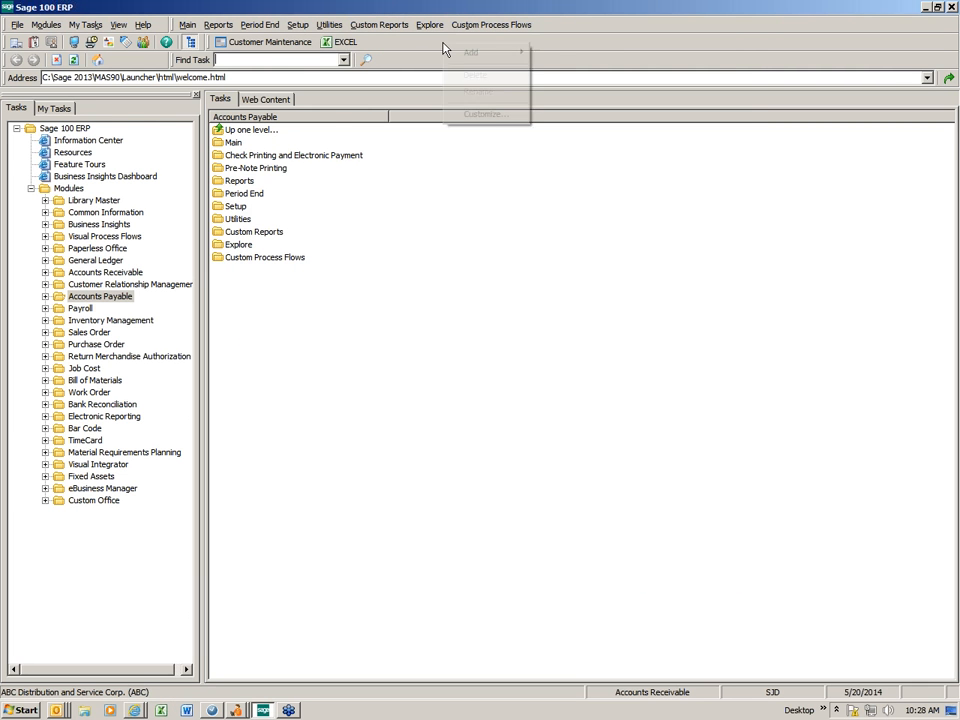
mouse_move(472, 56)
click(538, 53)
double_click(499, 302)
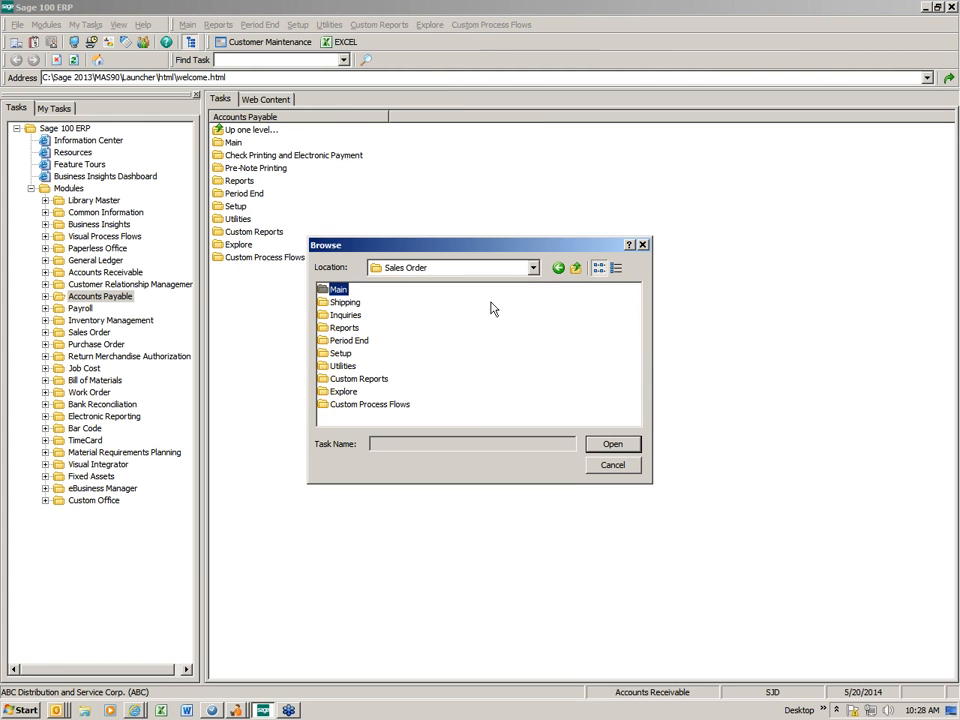
double_click(339, 290)
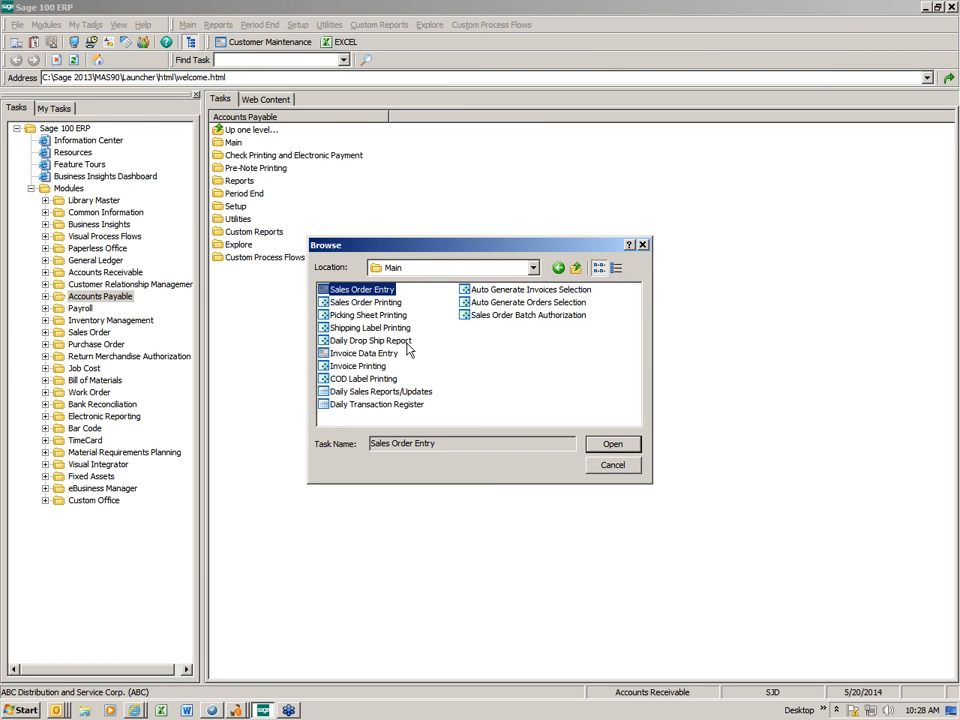
double_click(362, 291)
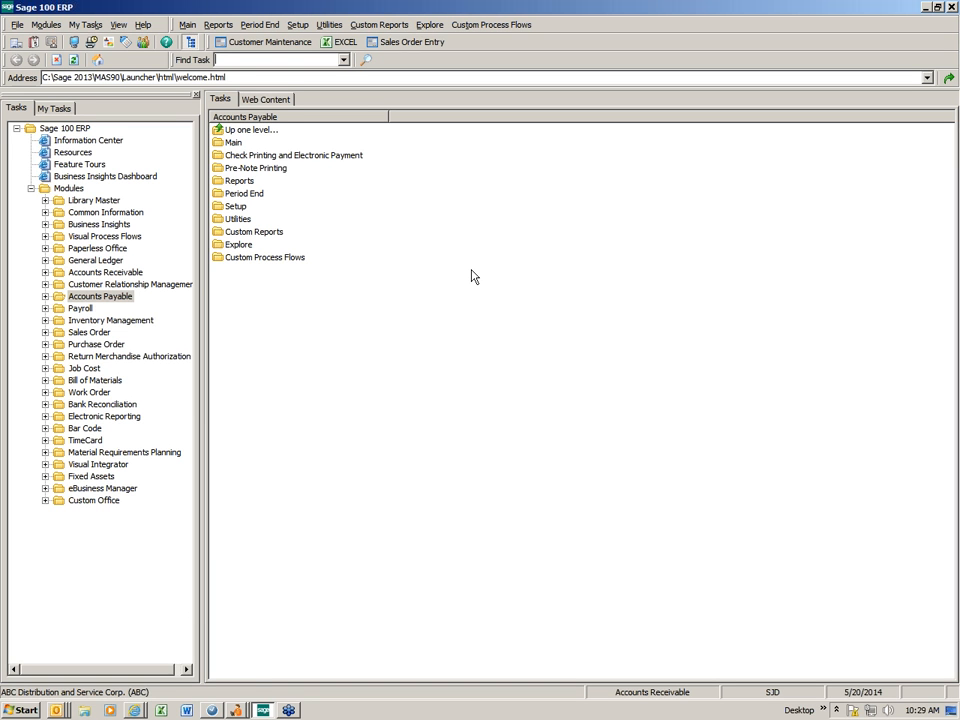
- Open Customer Maintenance from Accounts Receivable > Main and view its Additional and Main tabs
click(110, 272)
click(92, 284)
click(267, 143)
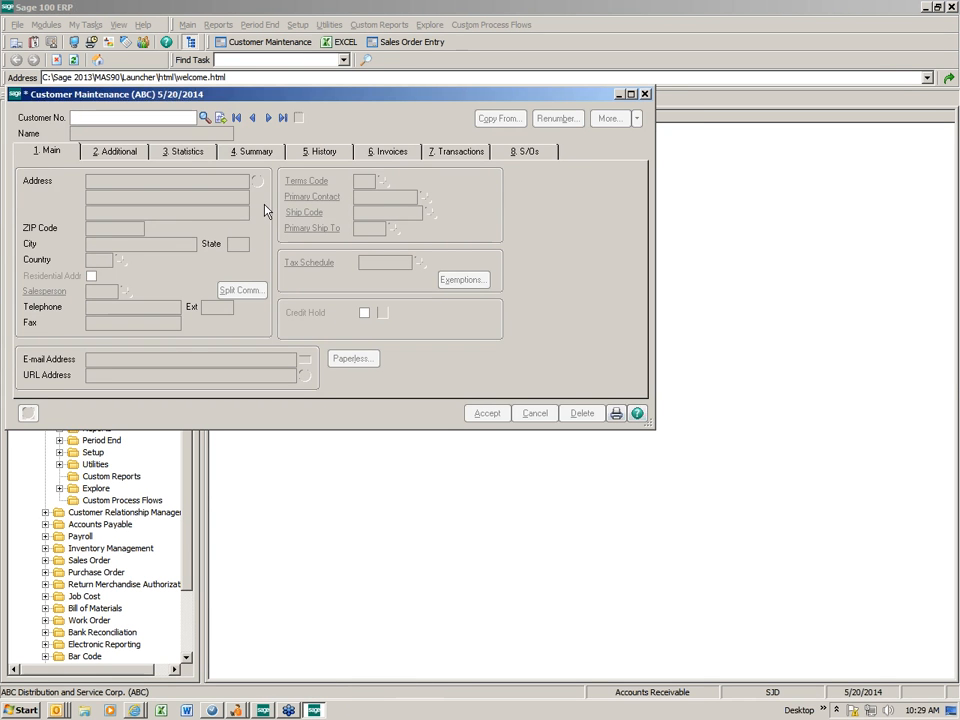
click(122, 153)
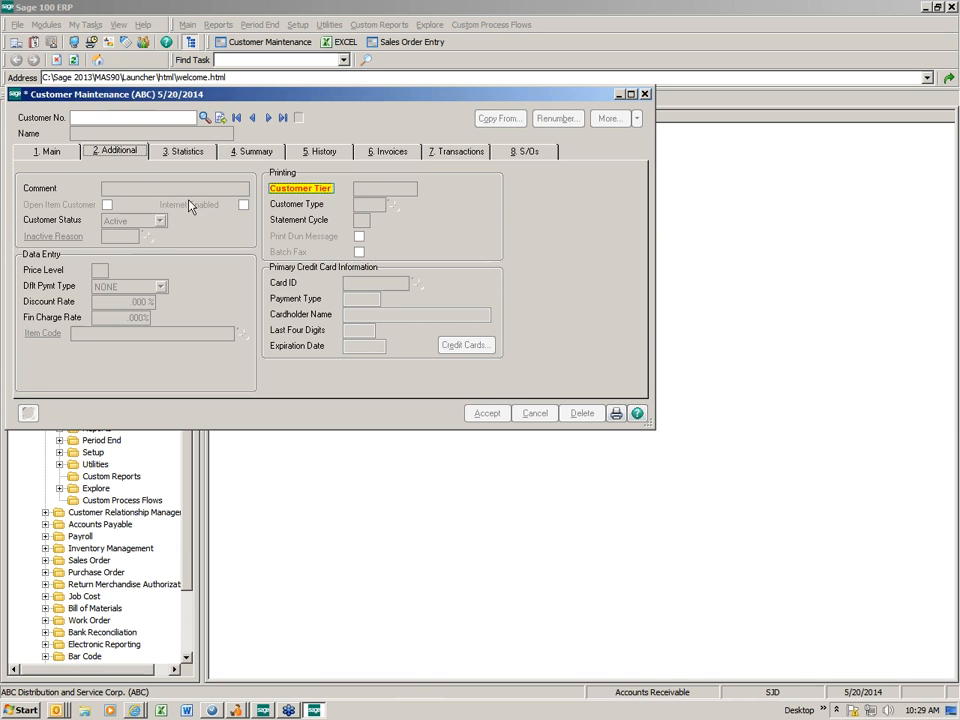
click(52, 152)
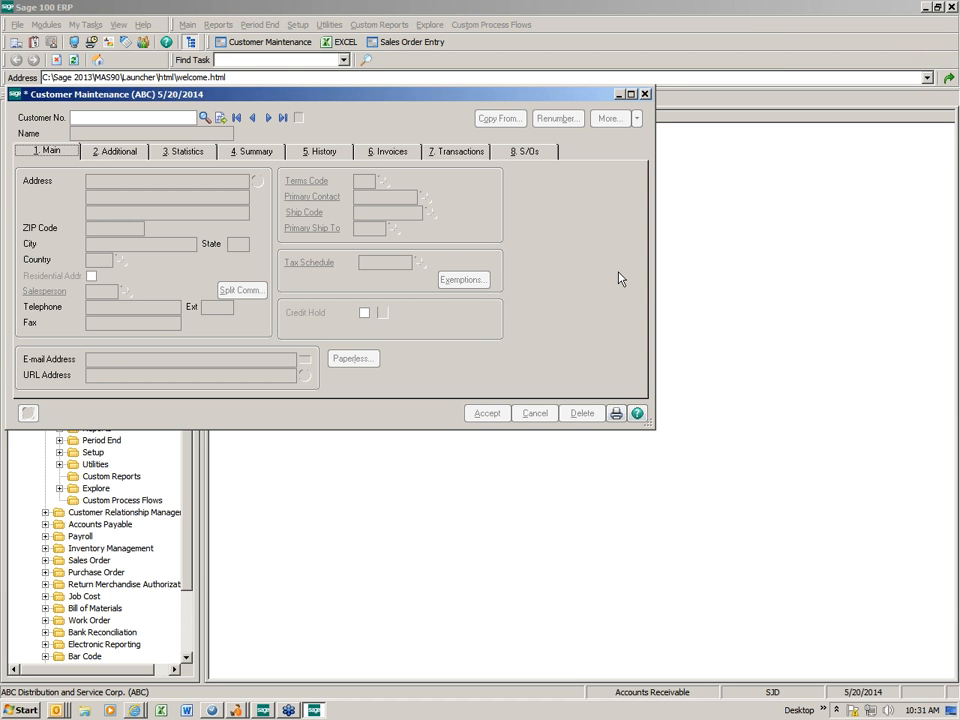
- Close the Customer Maintenance window
click(645, 94)
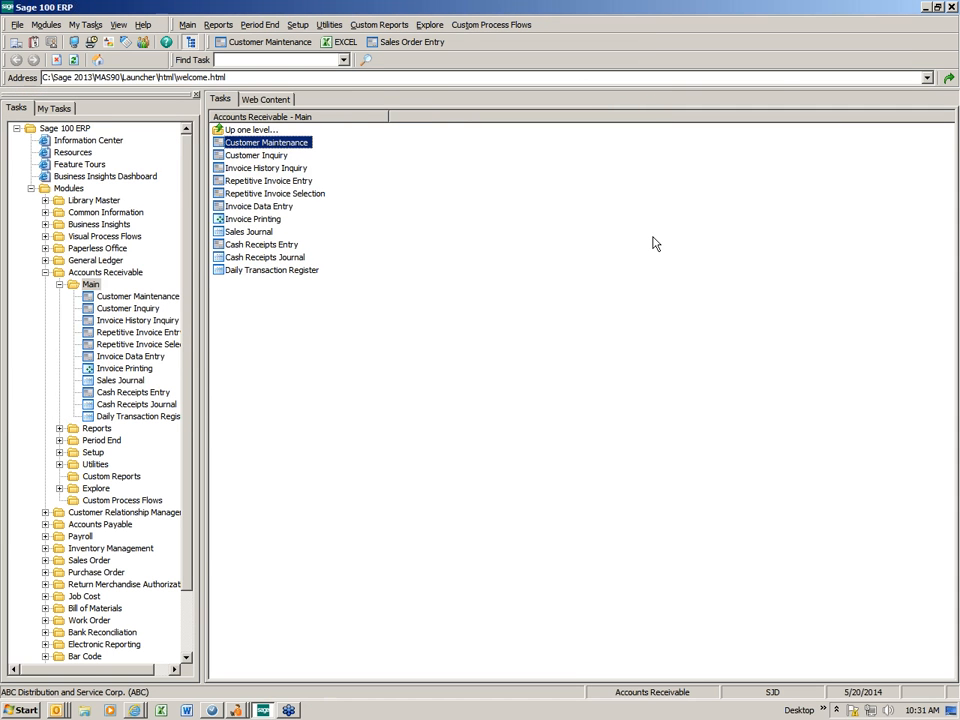